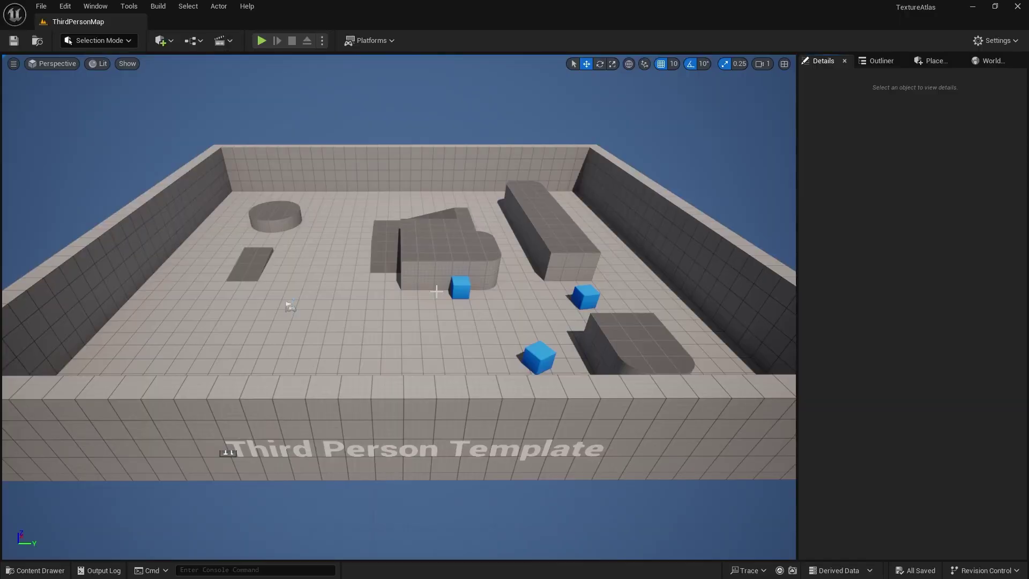
# Create a Materials folder in Content with a Functions subfolder inside it
pyautogui.hotkey('ctrl', 'space')
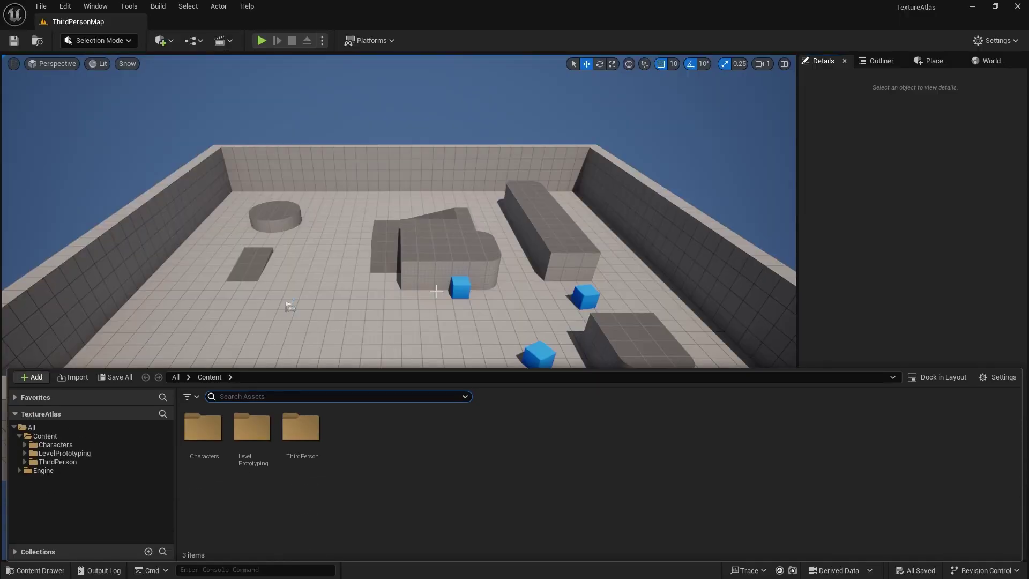
pyautogui.rightClick(384, 482)
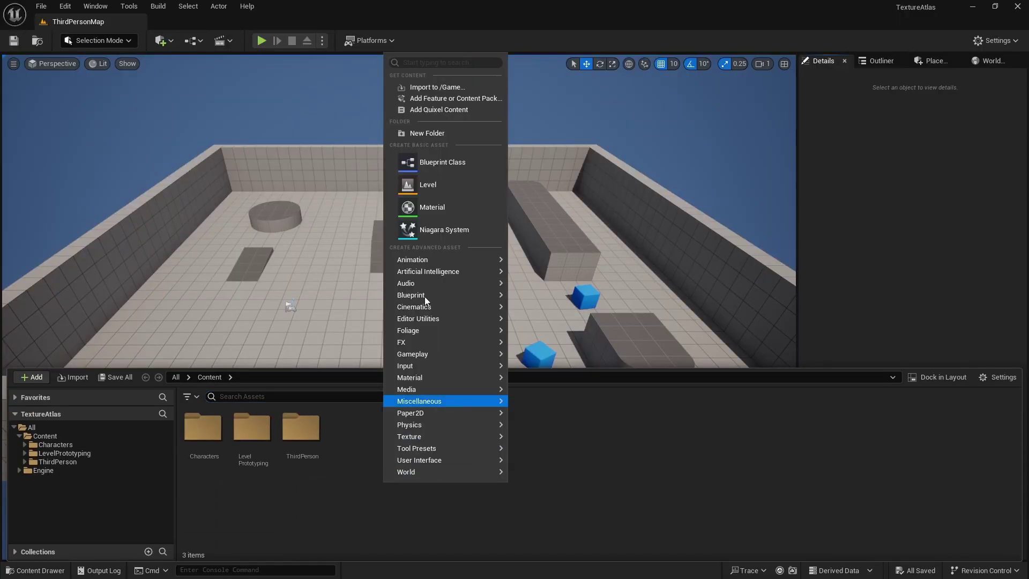
pyautogui.click(439, 134)
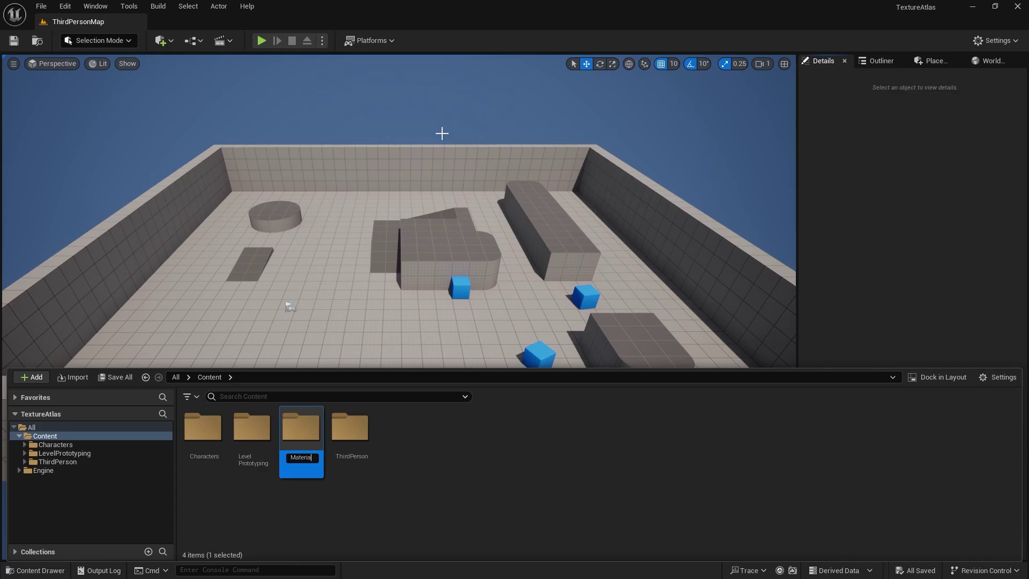
pyautogui.write('Materials')
pyautogui.press('Return')
pyautogui.press('Return')
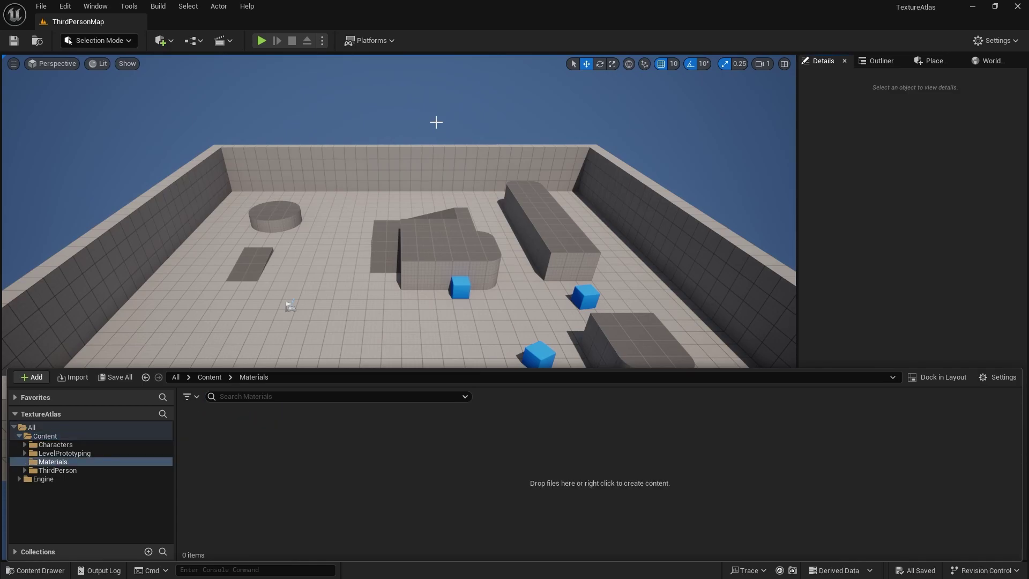
pyautogui.rightClick(364, 444)
pyautogui.click(397, 90)
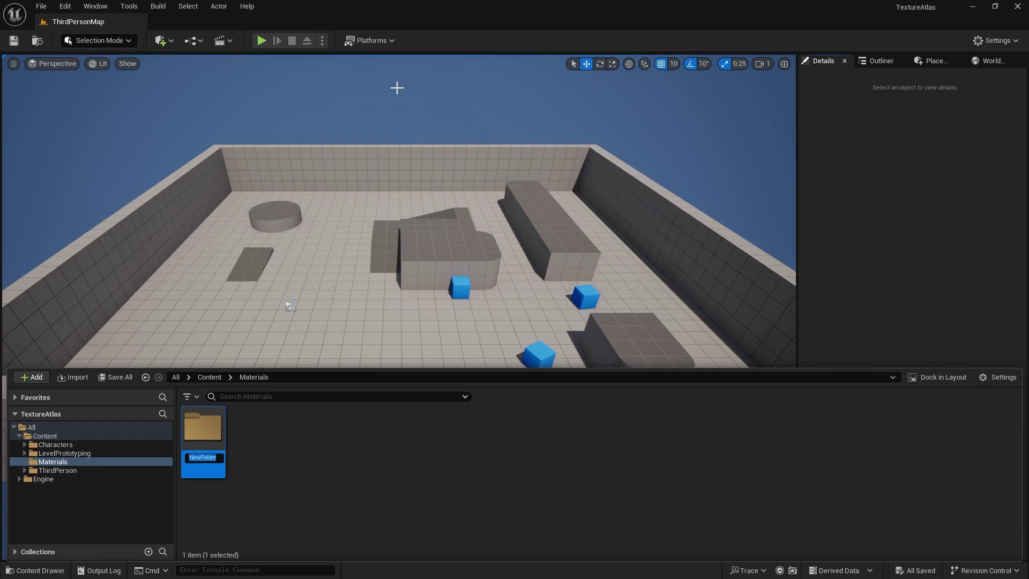
pyautogui.write('Functions')
pyautogui.press('Return')
pyautogui.press('Return')
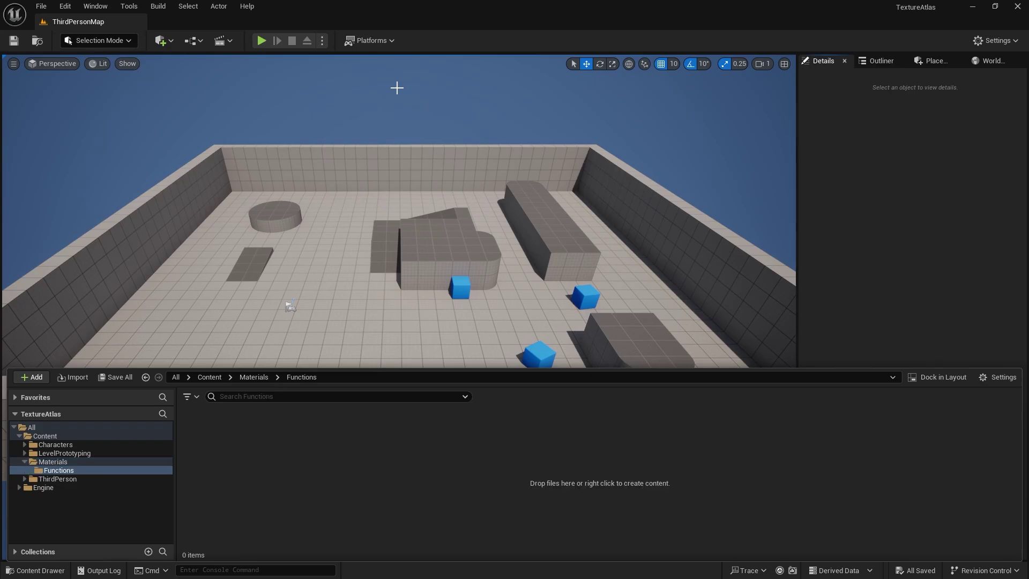
# Create a material function named MF_Splitter in the Functions folder
pyautogui.rightClick(322, 450)
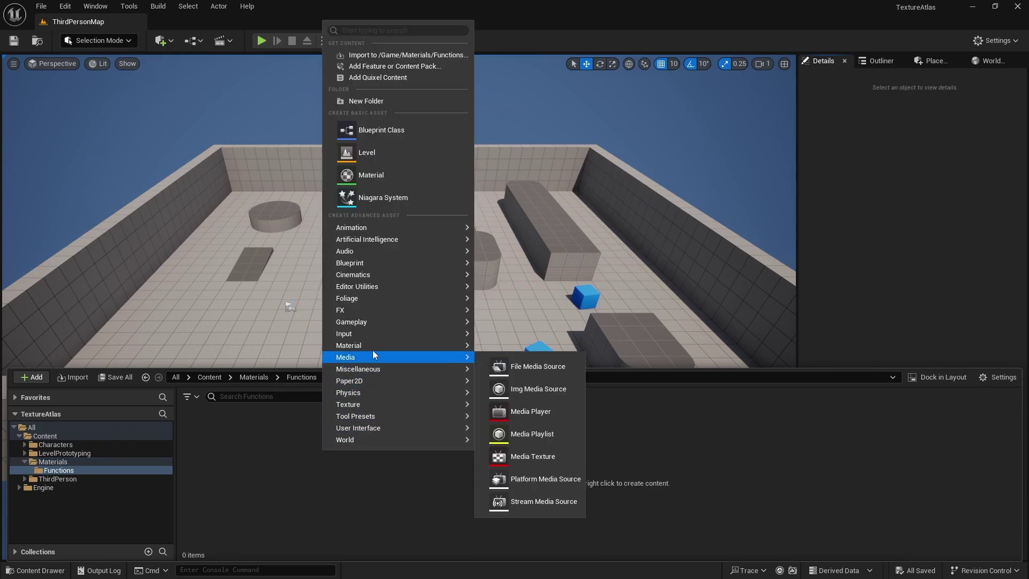
pyautogui.moveTo(377, 346)
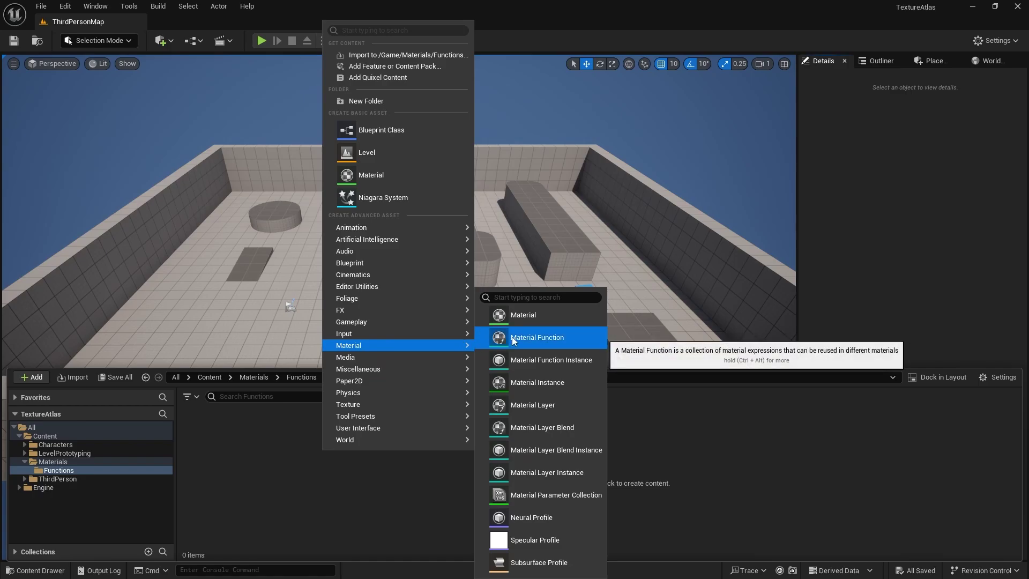
pyautogui.click(537, 338)
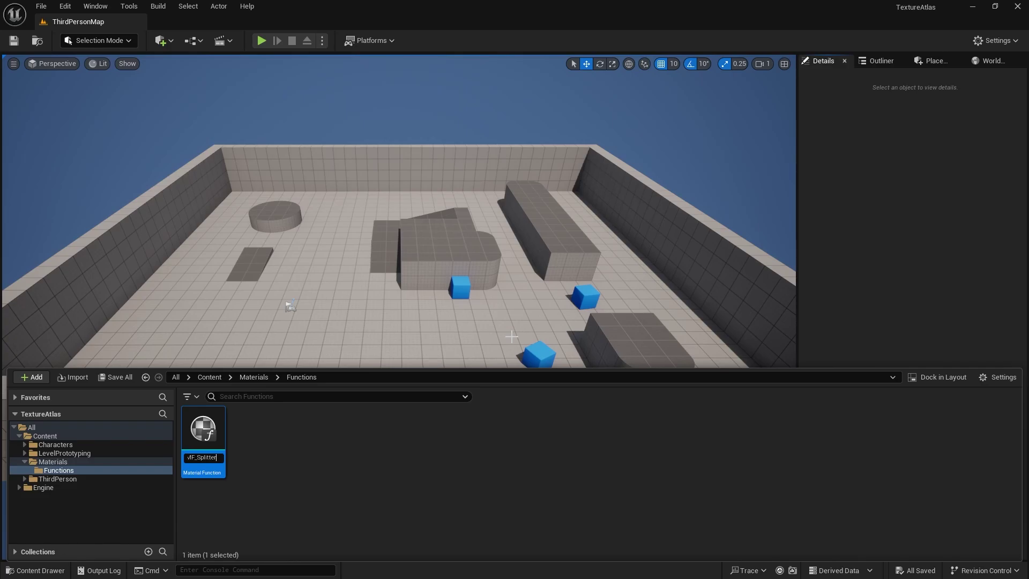
pyautogui.write('MF_Splitter')
pyautogui.press('Return')
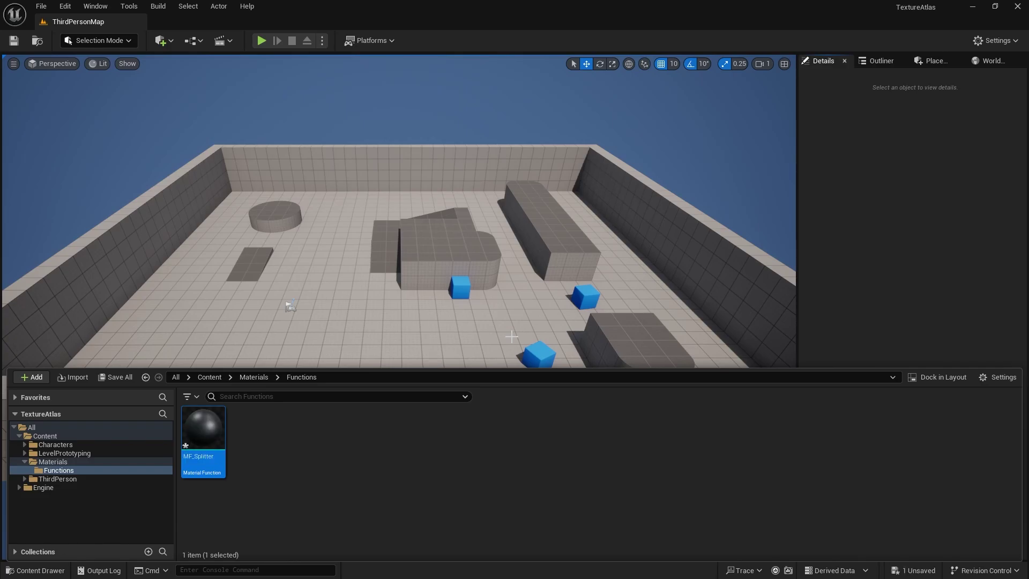
# Open MF_Splitter and add a Vector2 function input named ElementAddress
pyautogui.doubleClick(203, 429)
pyautogui.scroll(1, 591, 268)
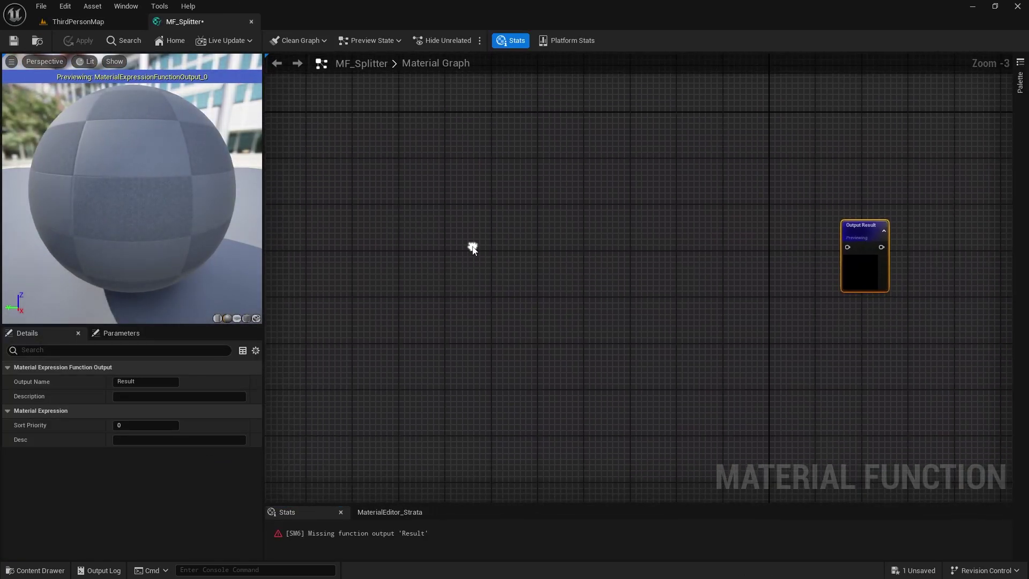
pyautogui.rightClick(420, 248)
pyautogui.write('i')
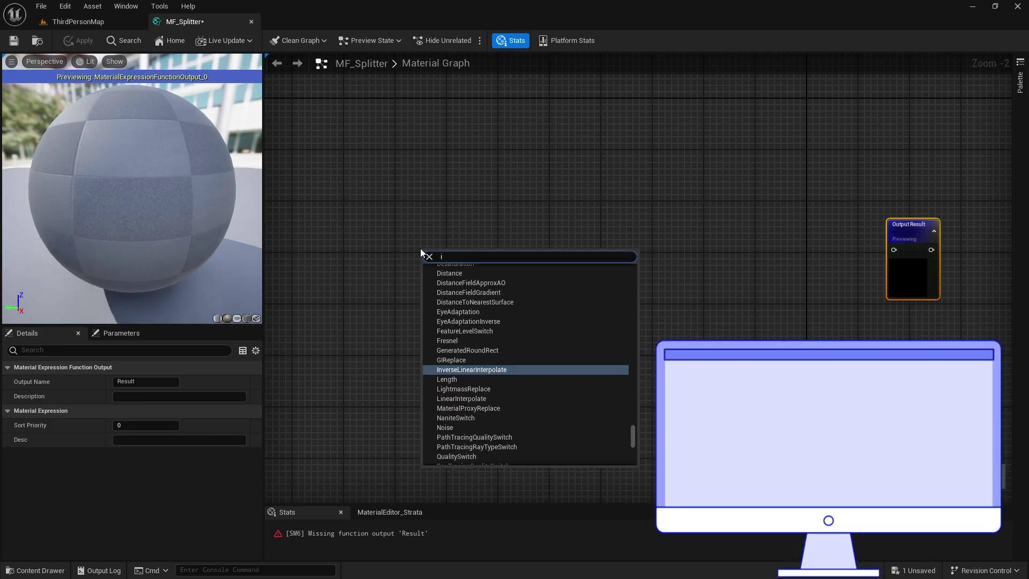
pyautogui.write('nput')
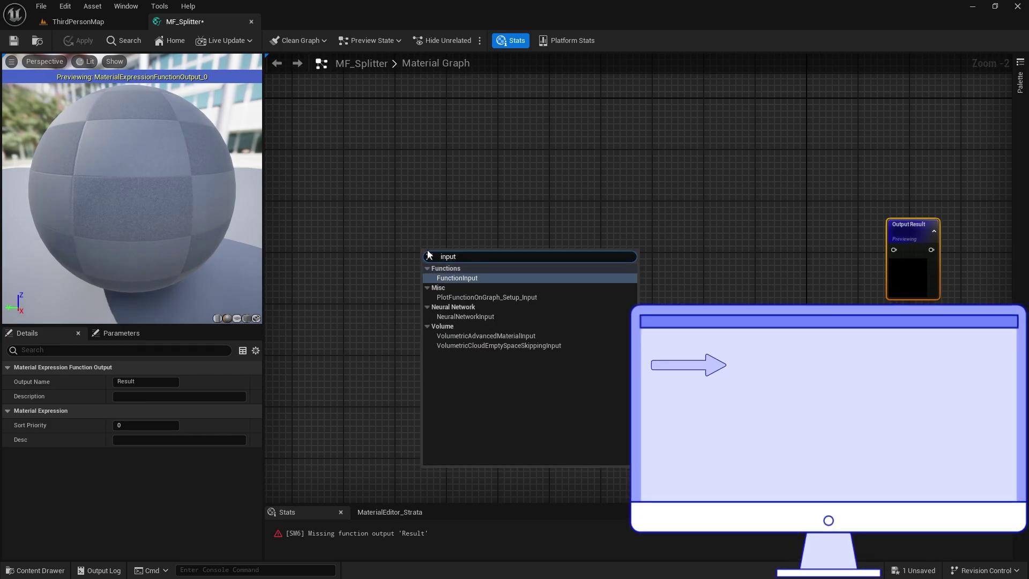
pyautogui.click(457, 278)
pyautogui.moveTo(449, 254); pyautogui.dragTo(380, 212)
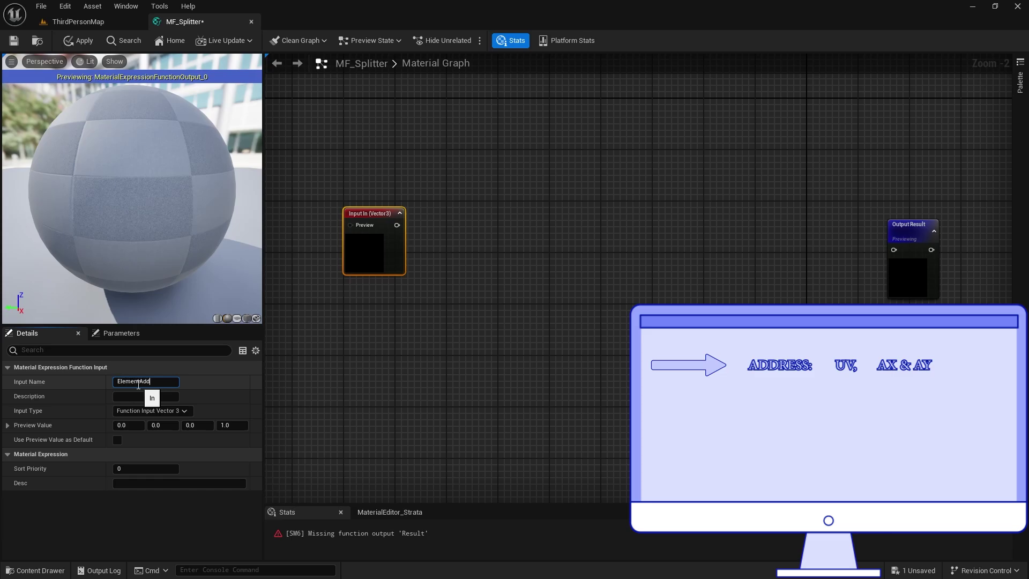
pyautogui.press('Return')
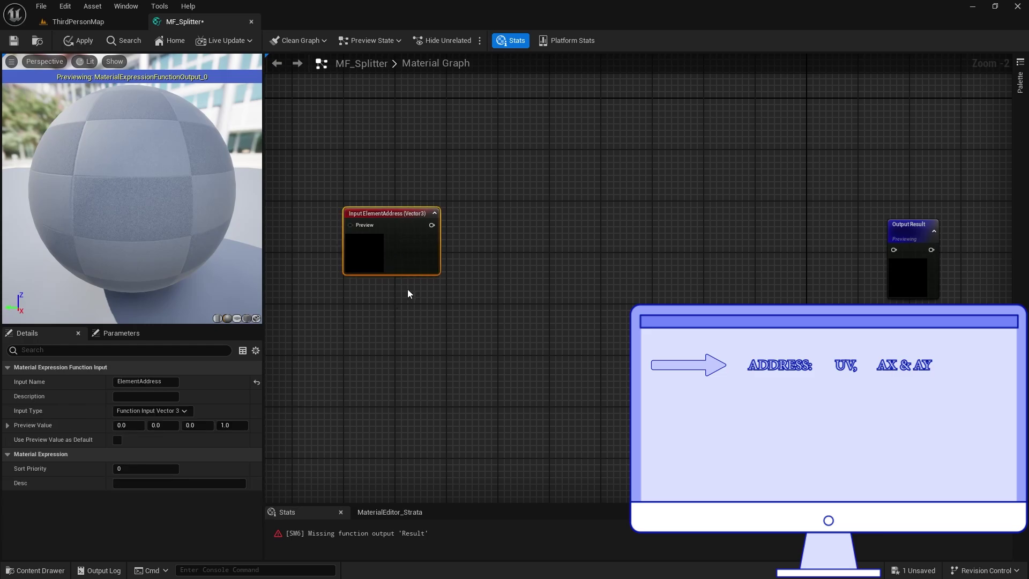
pyautogui.click(163, 410)
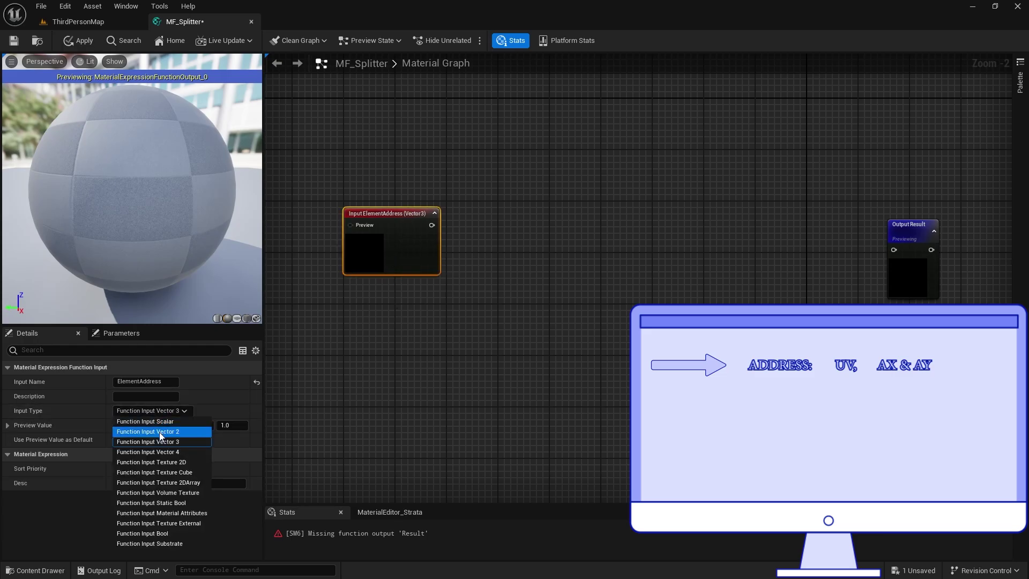
pyautogui.click(160, 427)
# Duplicate the ElementAddress input and rename the copy ElementSize
pyautogui.hotkey('ctrl', 'd')
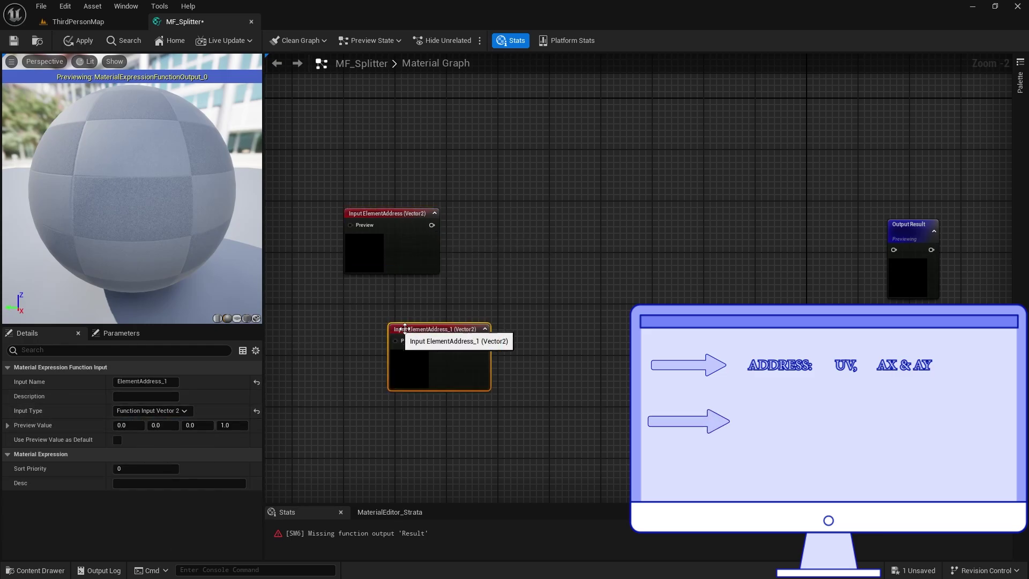
pyautogui.moveTo(418, 342); pyautogui.dragTo(411, 341)
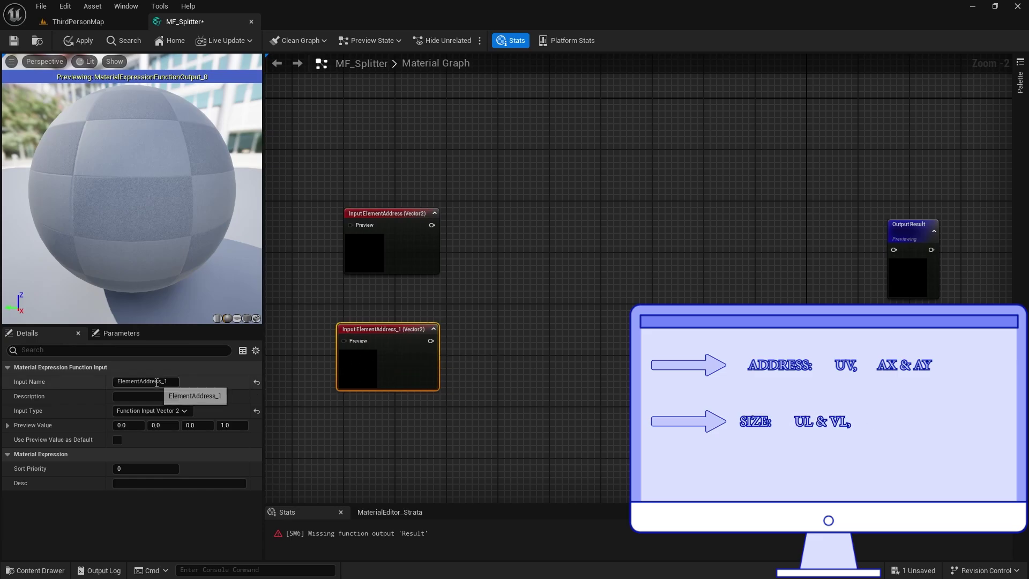
pyautogui.moveTo(142, 382); pyautogui.dragTo(155, 381)
pyautogui.write('Size')
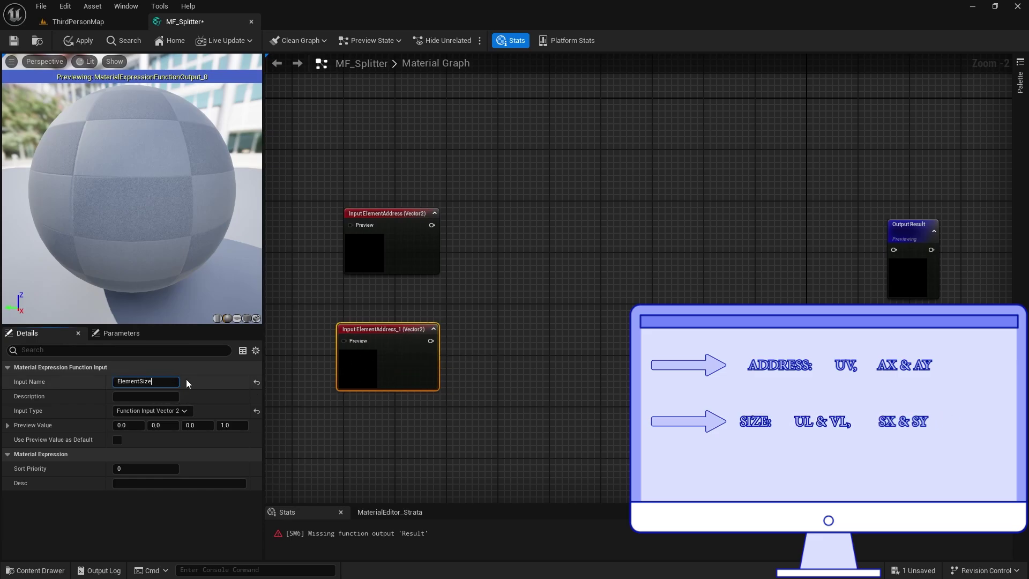
pyautogui.press('Return')
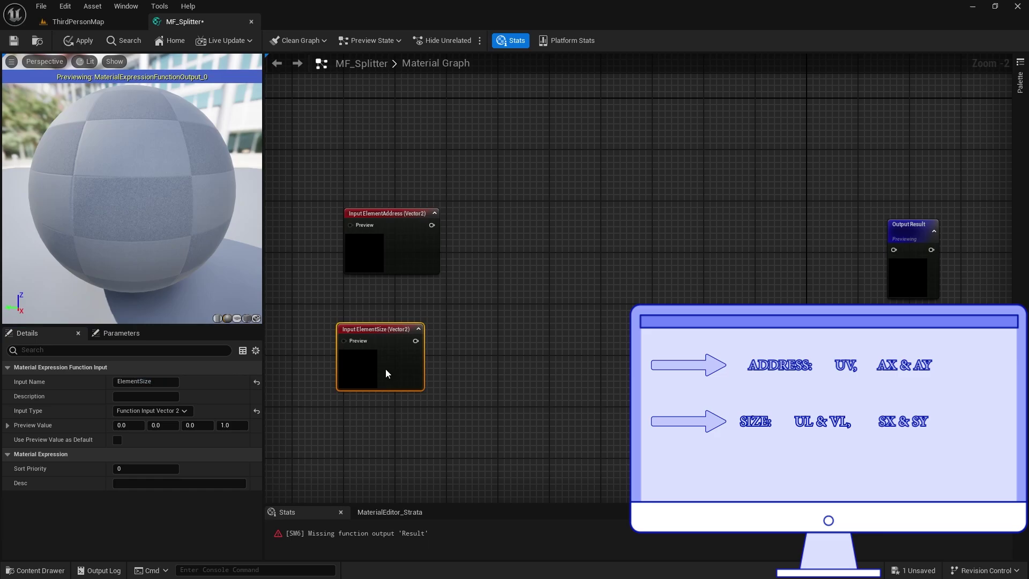
pyautogui.moveTo(385, 369); pyautogui.dragTo(397, 358)
# Paste a third Vector2 input named TextureSize, then select all three inputs
pyautogui.moveTo(390, 413); pyautogui.dragTo(435, 278, button='right')
pyautogui.hotkey('ctrl', 'v')
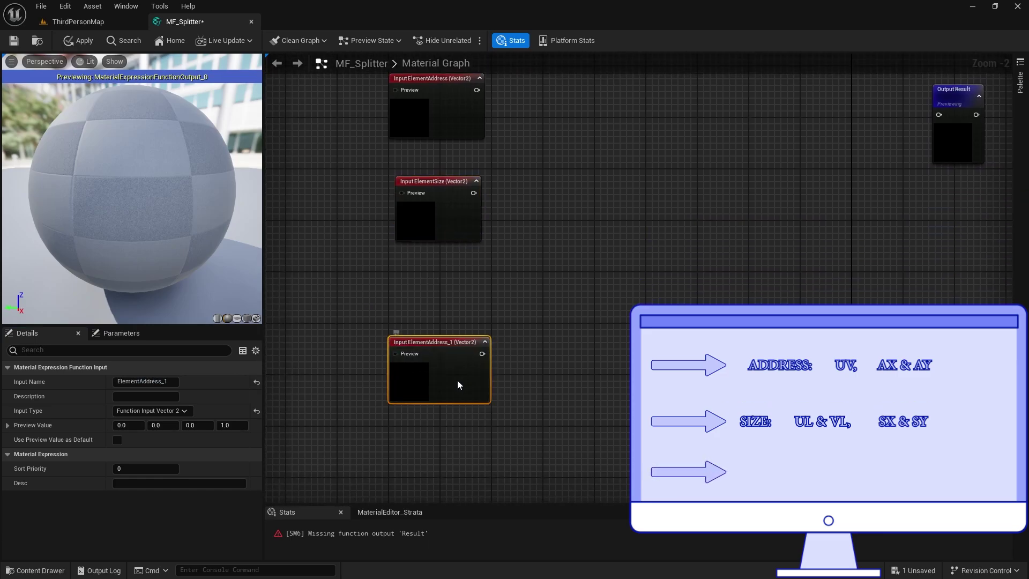
pyautogui.moveTo(457, 379); pyautogui.dragTo(438, 315)
pyautogui.click(130, 381)
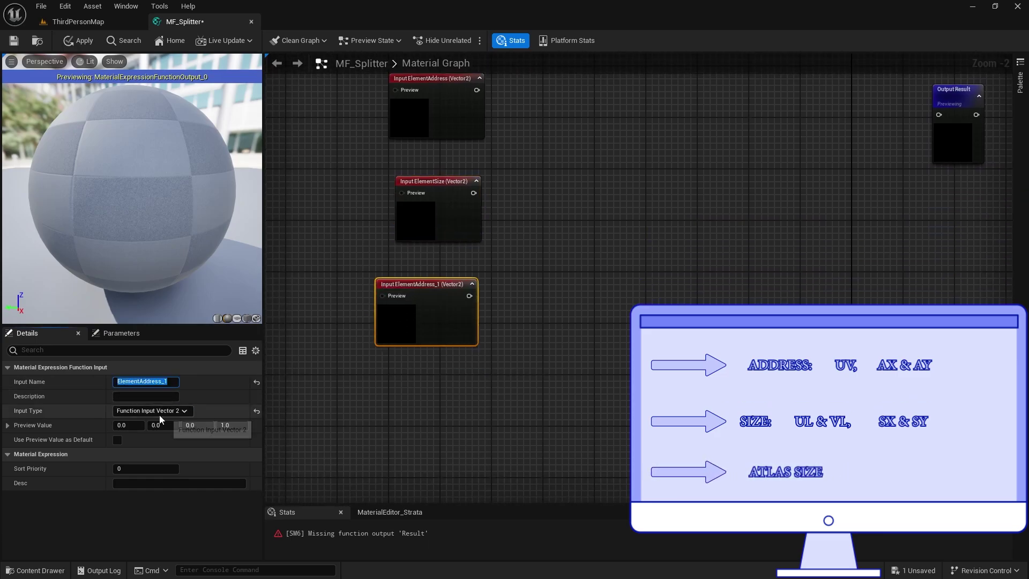
pyautogui.write('TextureSize')
pyautogui.press('Return')
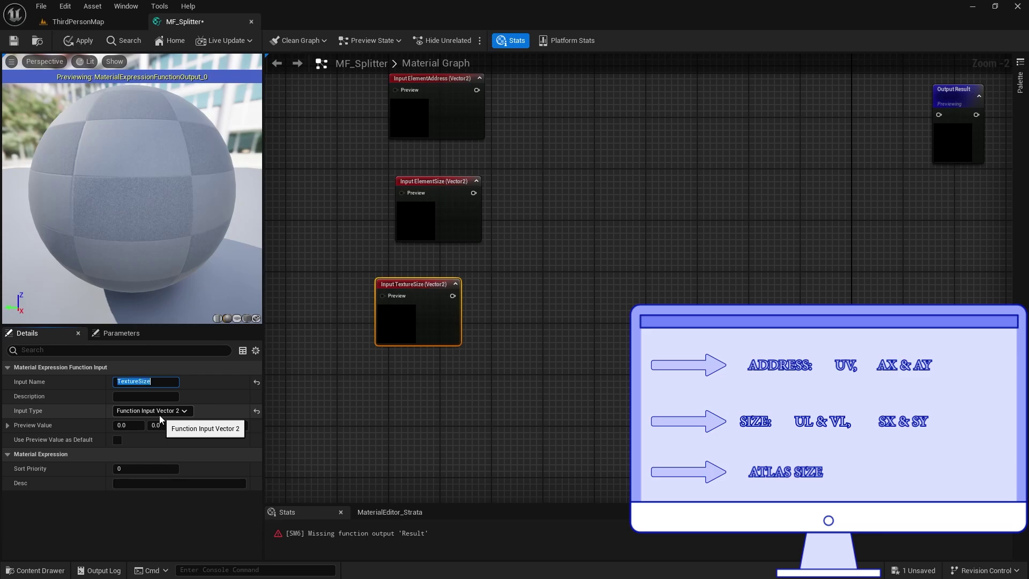
pyautogui.moveTo(574, 199); pyautogui.dragTo(552, 223, button='right')
pyautogui.scroll(2, 536, 239)
pyautogui.moveTo(529, 116); pyautogui.dragTo(382, 413)
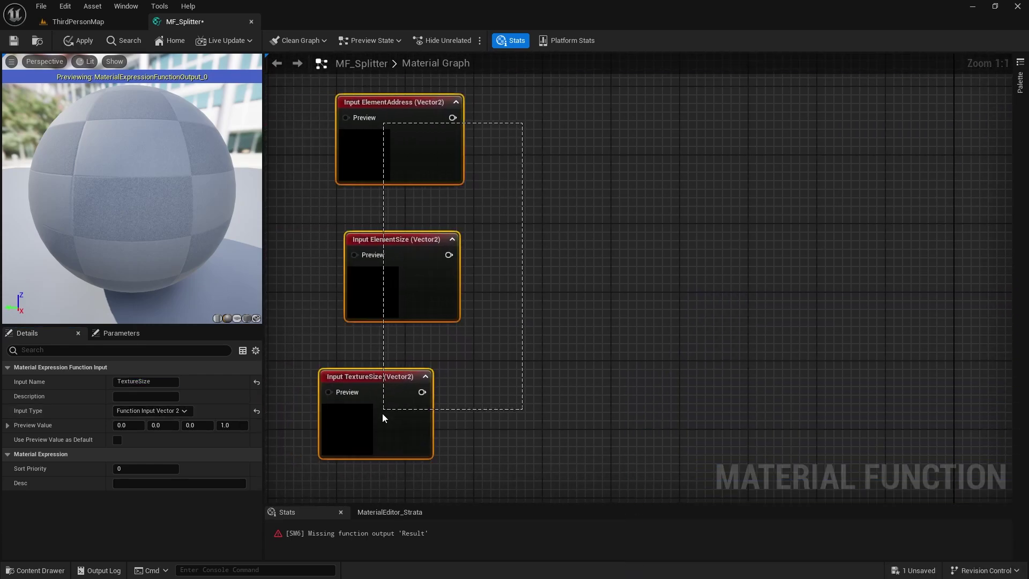
# Wire ElementAddress into a new BreakOutFloat2Components node
pyautogui.scroll(-3, 552, 267)
pyautogui.click(427, 259)
pyautogui.moveTo(427, 259); pyautogui.dragTo(540, 273, button='right')
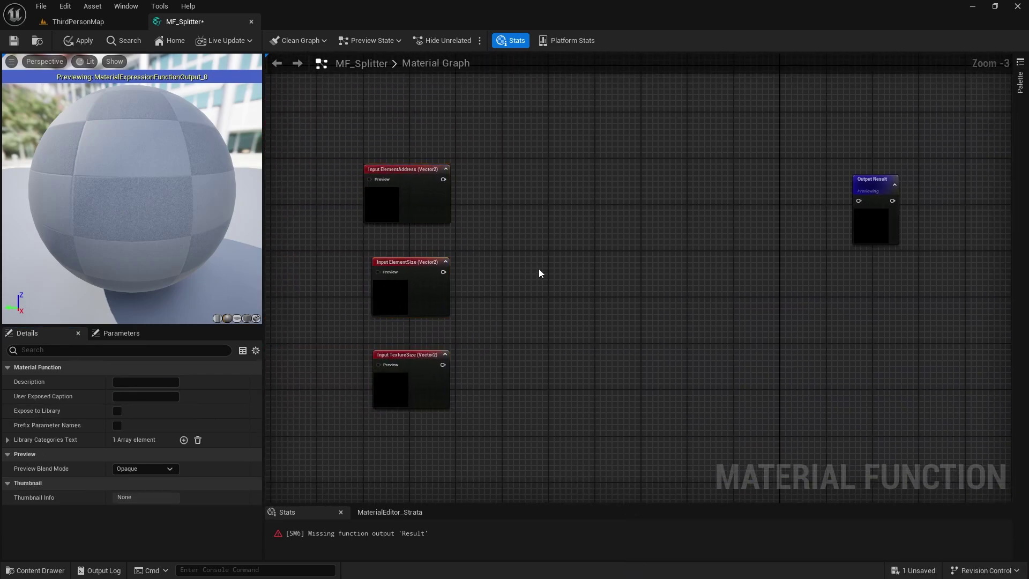
pyautogui.moveTo(442, 180); pyautogui.dragTo(497, 178)
pyautogui.write('break')
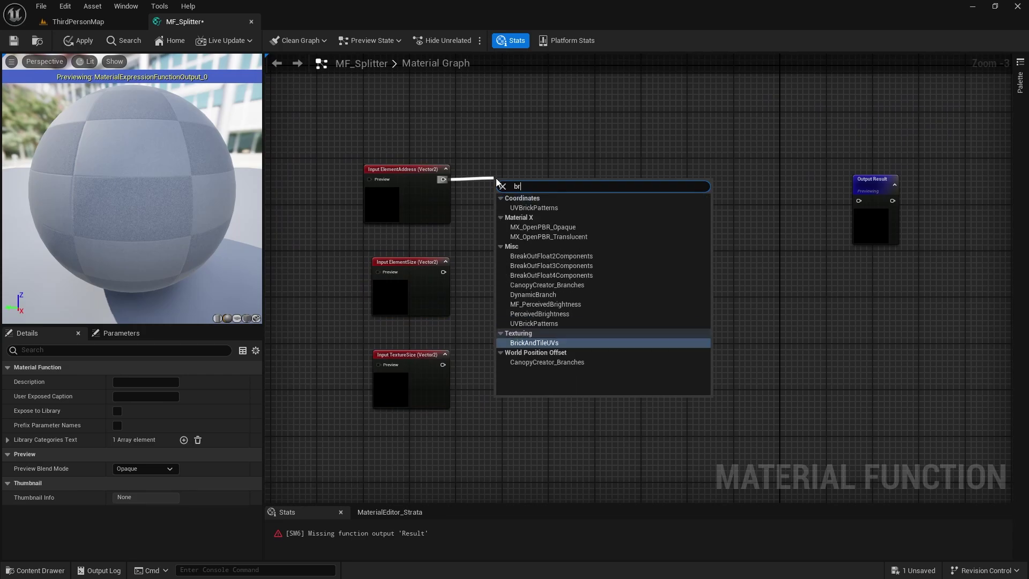
pyautogui.click(537, 202)
pyautogui.moveTo(536, 198); pyautogui.dragTo(538, 184)
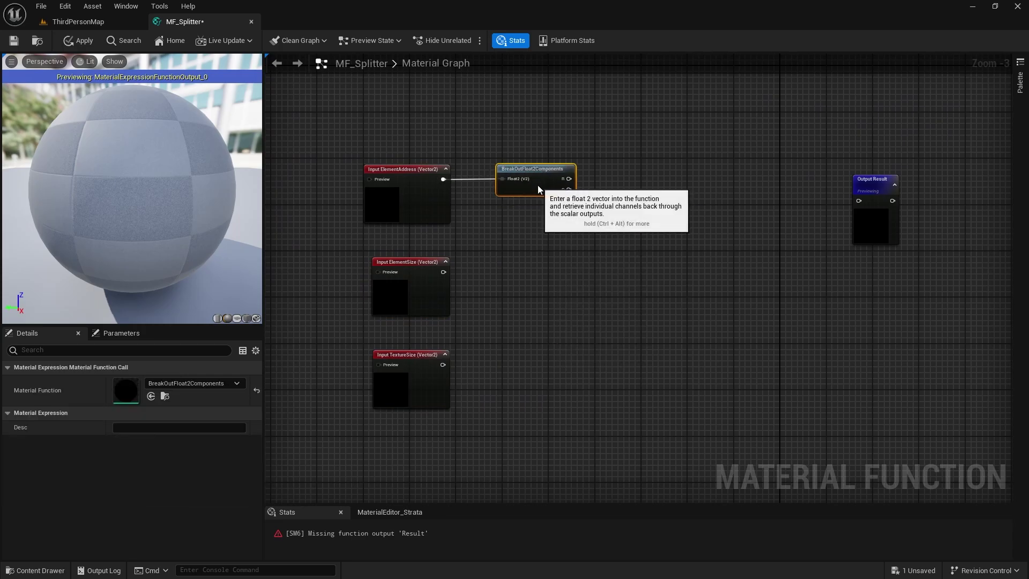
# Paste two more breakout nodes and wire ElementSize and TextureSize into them
pyautogui.hotkey('ctrl', 'c')
pyautogui.hotkey('ctrl', 'v')
pyautogui.click(471, 284)
pyautogui.moveTo(443, 272); pyautogui.dragTo(491, 300)
pyautogui.moveTo(536, 301); pyautogui.dragTo(553, 272)
pyautogui.hotkey('ctrl', 'v')
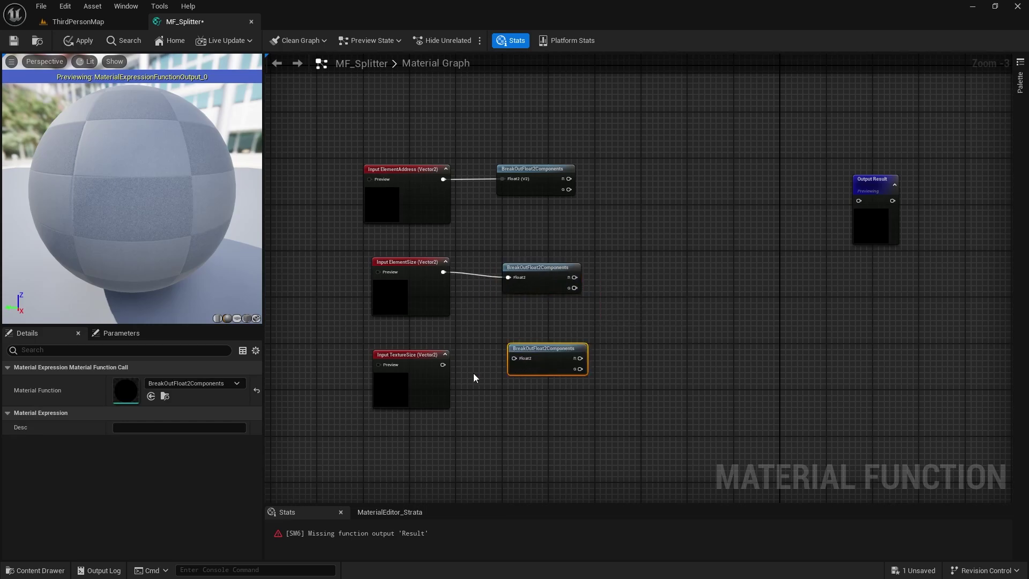
pyautogui.moveTo(442, 364); pyautogui.dragTo(509, 364)
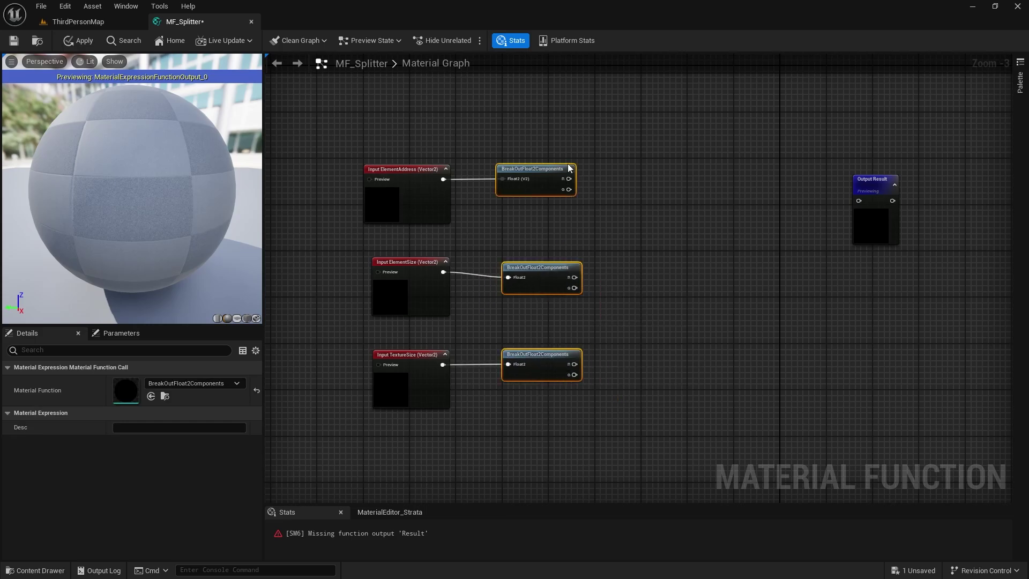
# Line up the breakout nodes and inputs so their wires run straight
pyautogui.moveTo(525, 188); pyautogui.dragTo(530, 188)
pyautogui.moveTo(311, 275); pyautogui.dragTo(547, 280)
pyautogui.press('q')
pyautogui.click(604, 239)
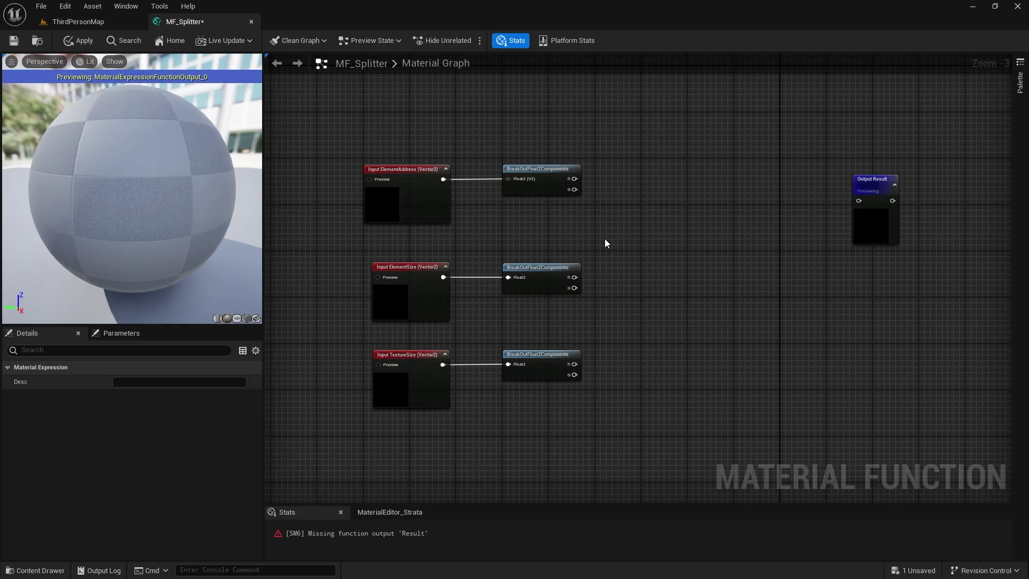
pyautogui.moveTo(622, 204); pyautogui.dragTo(531, 230, button='right')
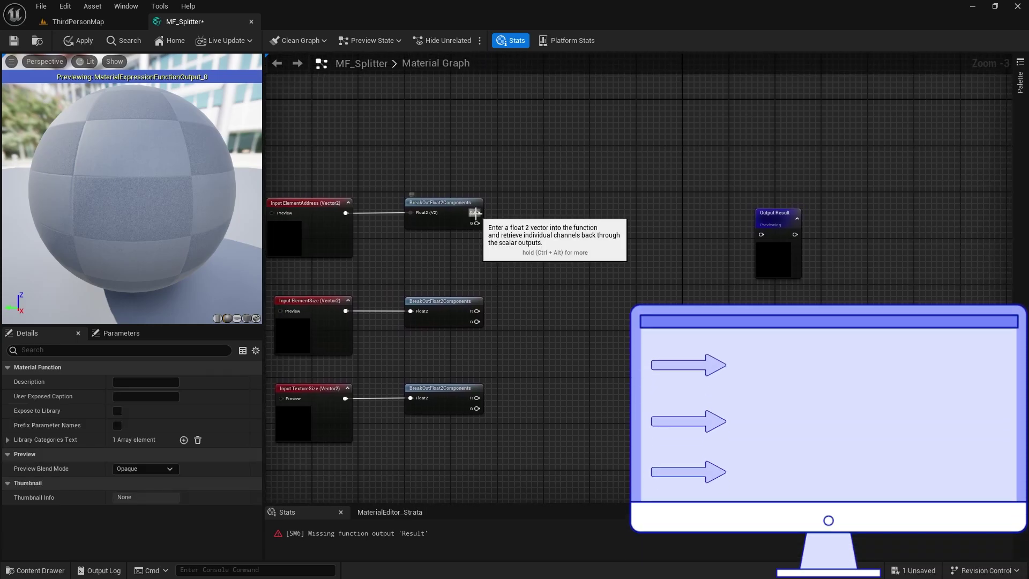
pyautogui.moveTo(476, 212); pyautogui.dragTo(553, 209)
# Add a RemapValueRange on the address R and wire a Constant 0 into its low inputs
pyautogui.write('remap')
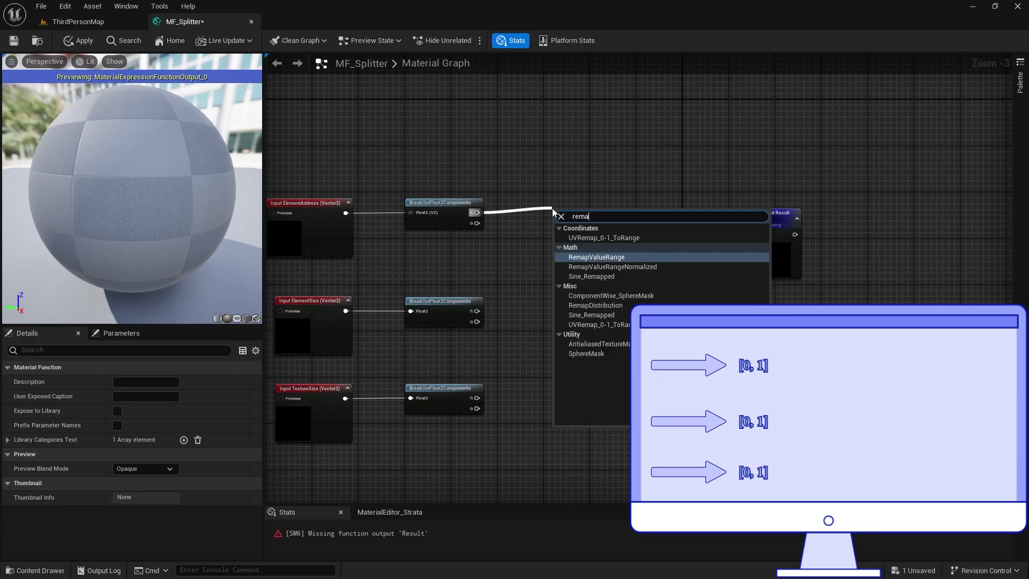
pyautogui.click(609, 257)
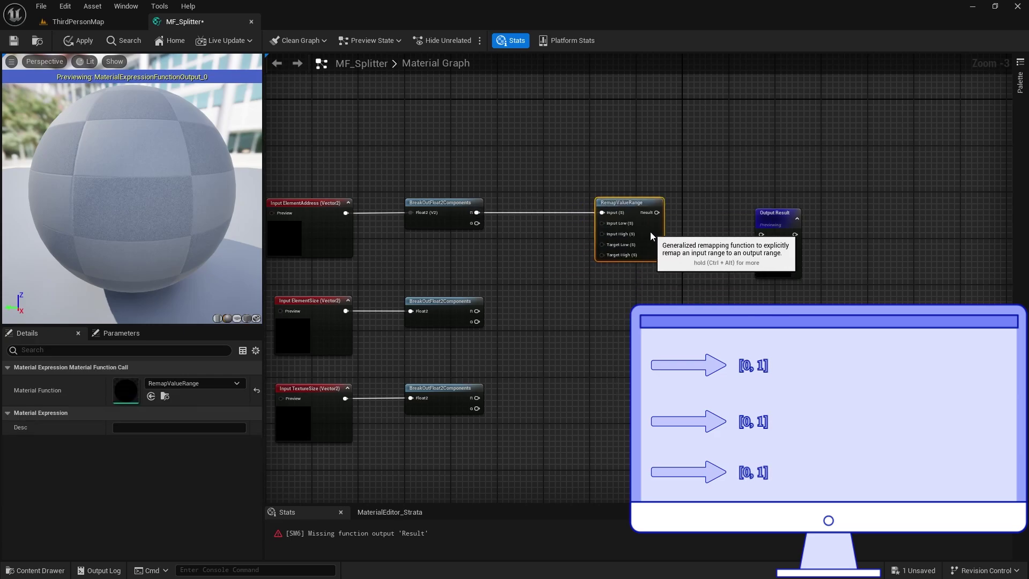
pyautogui.press('Home')
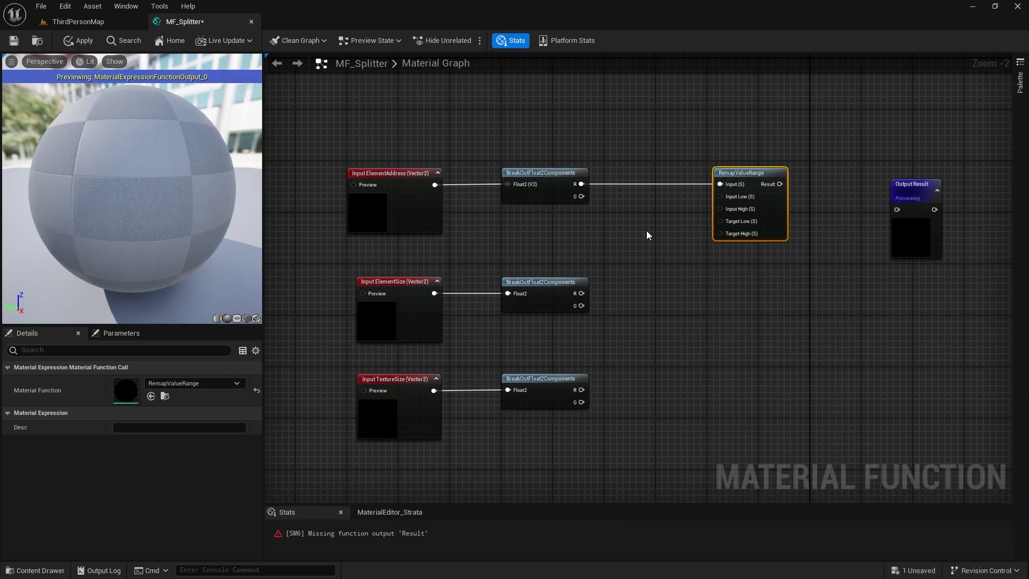
pyautogui.press('1')
pyautogui.click(648, 221)
pyautogui.moveTo(683, 237)
pyautogui.mouseDown()
pyautogui.moveTo(537, 209)
pyautogui.moveTo(722, 194)
pyautogui.moveTo(714, 226)
pyautogui.moveTo(721, 217)
pyautogui.moveTo(700, 239)
pyautogui.moveTo(684, 245)
pyautogui.moveTo(669, 224)
pyautogui.mouseUp()
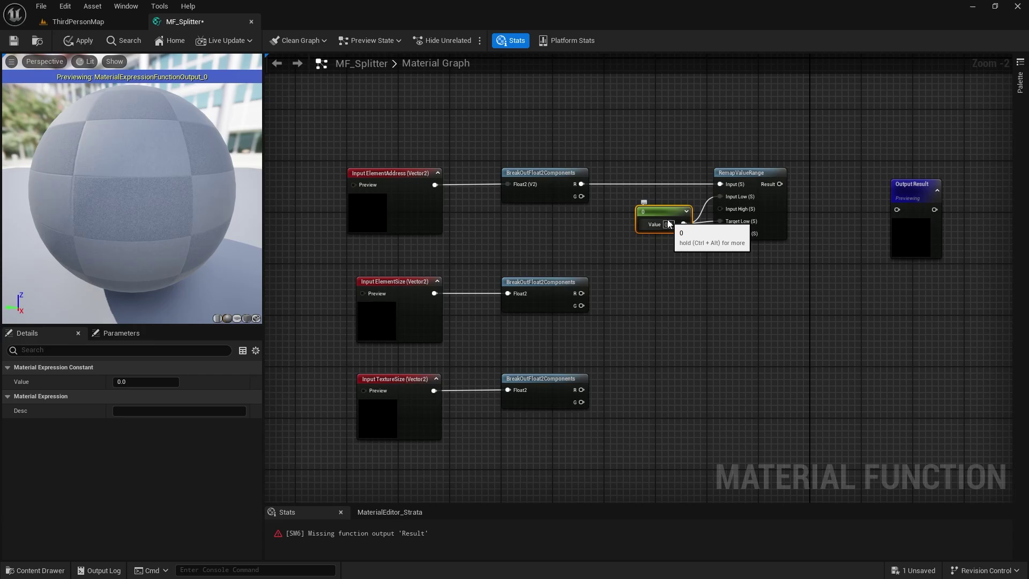
# Wire a Constant 1 into Target High and TextureSize R into Input High
pyautogui.hotkey('ctrl', 'c')
pyautogui.hotkey('ctrl', 'v')
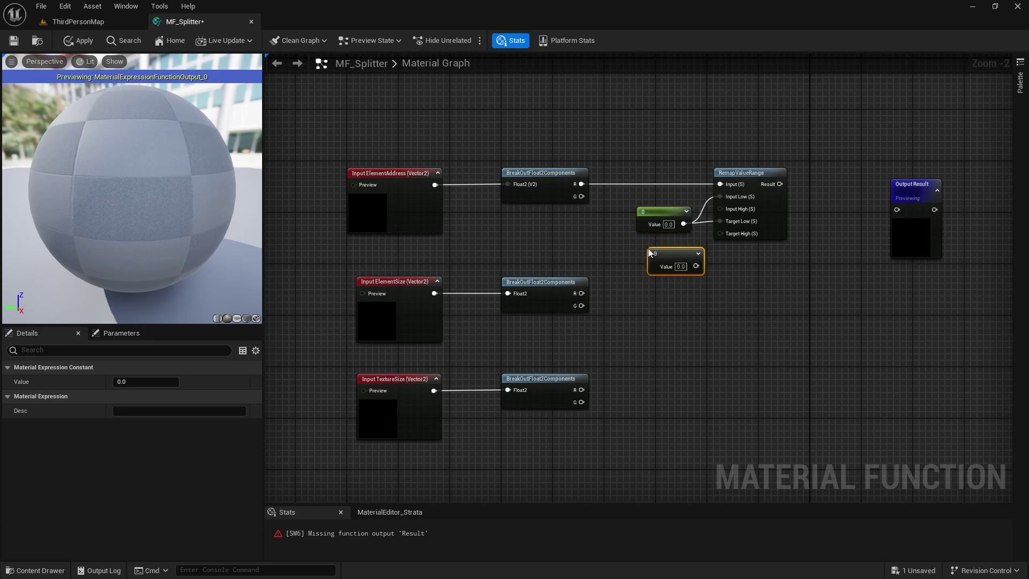
pyautogui.moveTo(667, 247); pyautogui.dragTo(719, 234)
pyautogui.click(670, 263)
pyautogui.write('1')
pyautogui.click(670, 279)
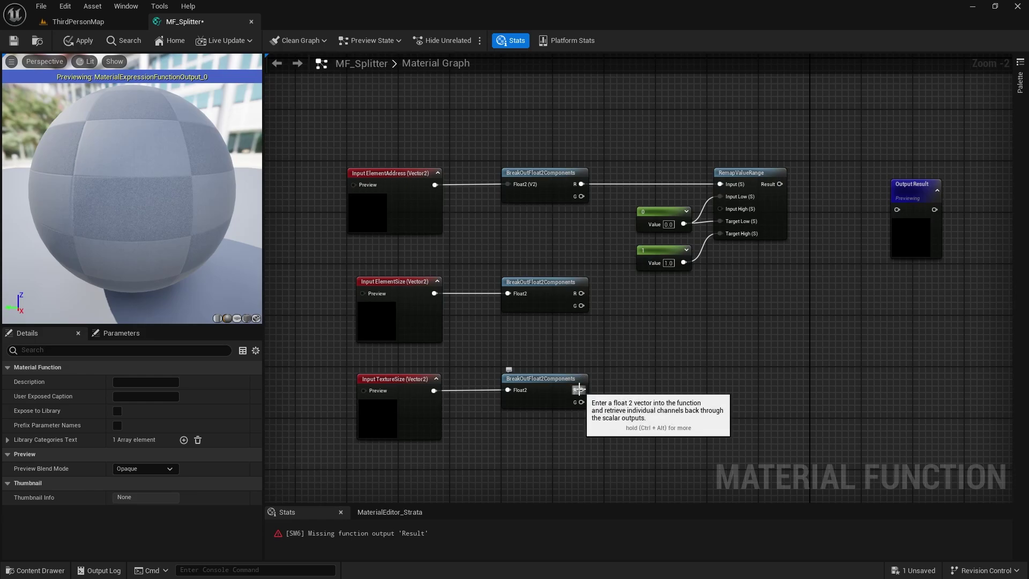
pyautogui.moveTo(581, 389); pyautogui.dragTo(720, 209)
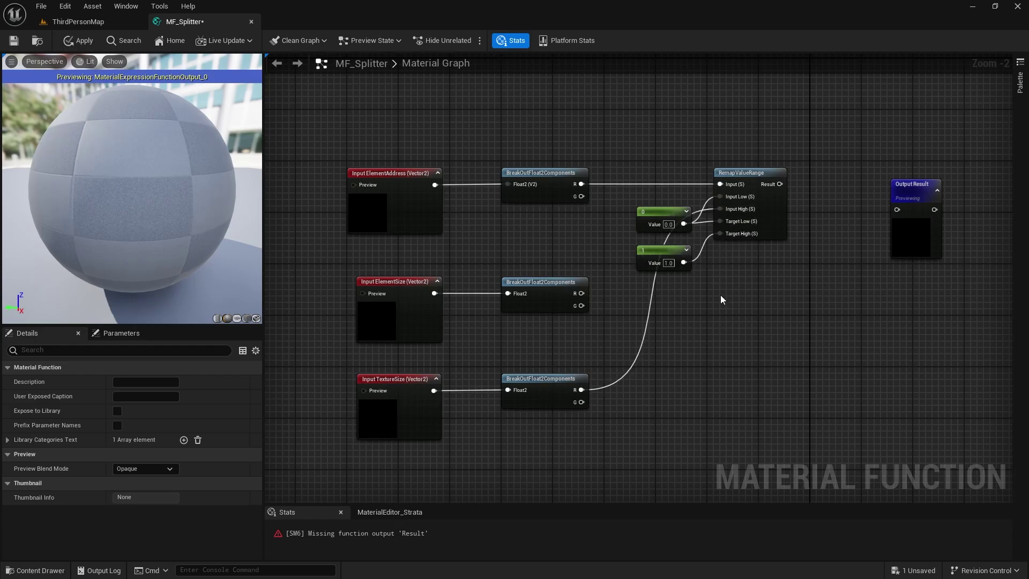
pyautogui.moveTo(761, 297); pyautogui.dragTo(667, 182)
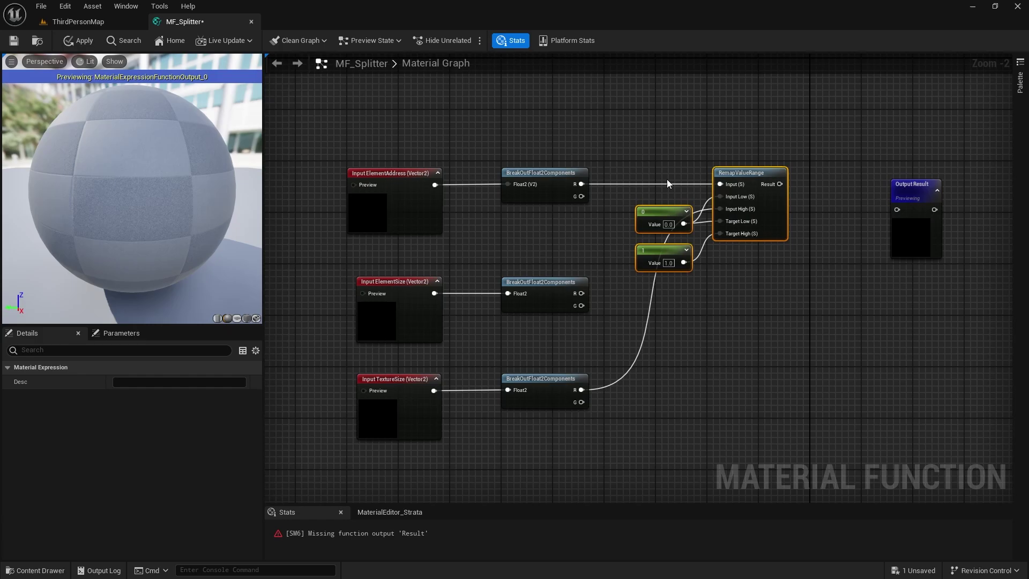
# Duplicate the remap group and wire ElementAddress G and TextureSize G into it
pyautogui.hotkey('ctrl', 'd')
pyautogui.moveTo(820, 281); pyautogui.dragTo(746, 293)
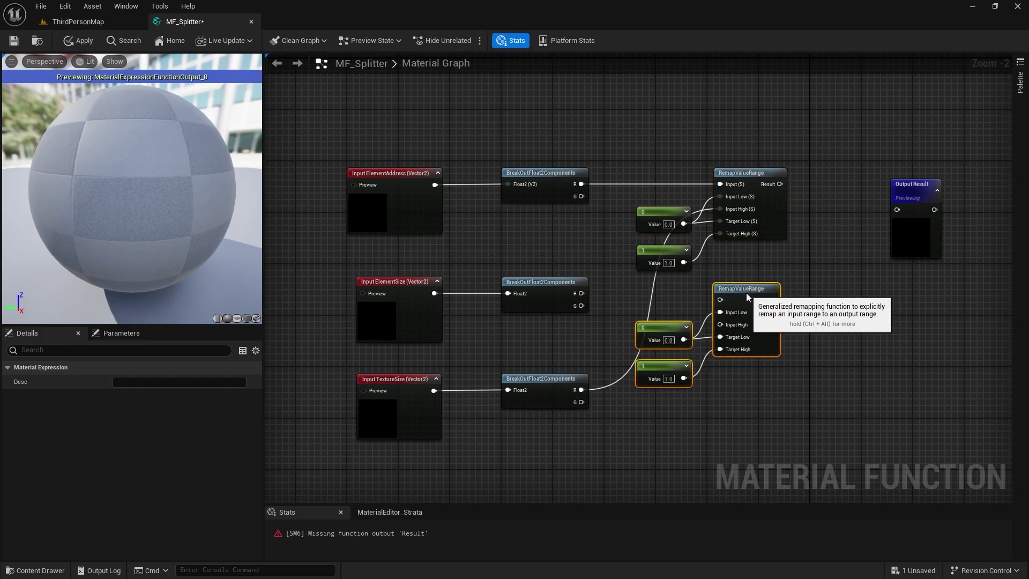
pyautogui.click(579, 197)
pyautogui.moveTo(580, 197); pyautogui.dragTo(721, 300)
pyautogui.moveTo(582, 402); pyautogui.dragTo(727, 325)
# Duplicate both remap setups and place the copies lower down
pyautogui.moveTo(660, 414); pyautogui.dragTo(784, 146)
pyautogui.moveTo(774, 218); pyautogui.dragTo(804, 220)
pyautogui.click(829, 370)
pyautogui.moveTo(852, 429); pyautogui.dragTo(666, 147)
pyautogui.moveTo(772, 403); pyautogui.dragTo(773, 272, button='right')
pyautogui.hotkey('ctrl', 'w')
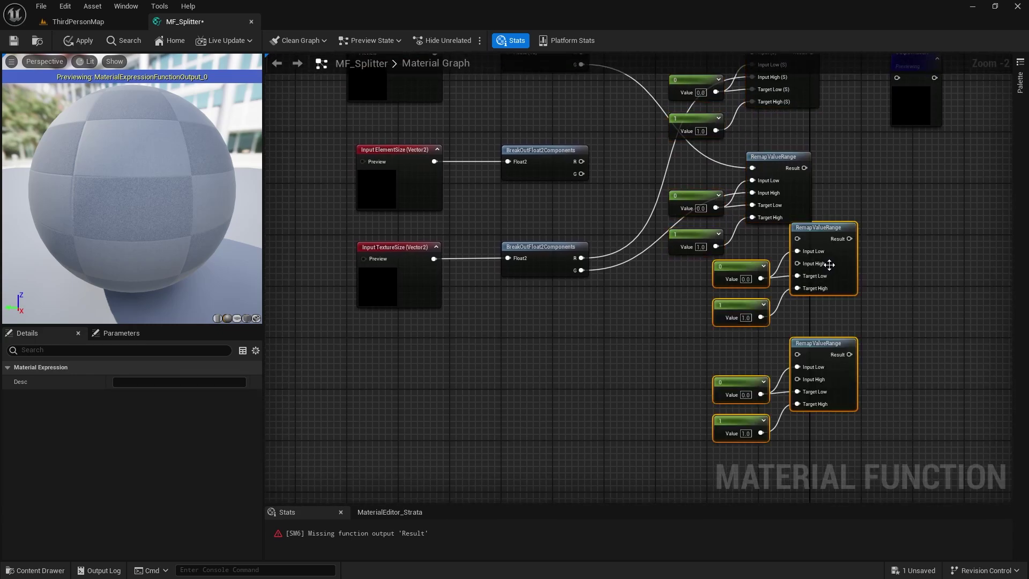
pyautogui.moveTo(792, 289); pyautogui.dragTo(792, 333)
pyautogui.moveTo(656, 293); pyautogui.dragTo(652, 338, button='right')
# Wire ElementSize R/G and TextureSize R/G into the new remaps and start a comment on them
pyautogui.moveTo(578, 214); pyautogui.dragTo(748, 355)
pyautogui.moveTo(577, 310); pyautogui.dragTo(748, 380)
pyautogui.moveTo(637, 361); pyautogui.dragTo(620, 252, button='right')
pyautogui.moveTo(561, 117); pyautogui.dragTo(732, 362)
pyautogui.moveTo(560, 213); pyautogui.dragTo(731, 386)
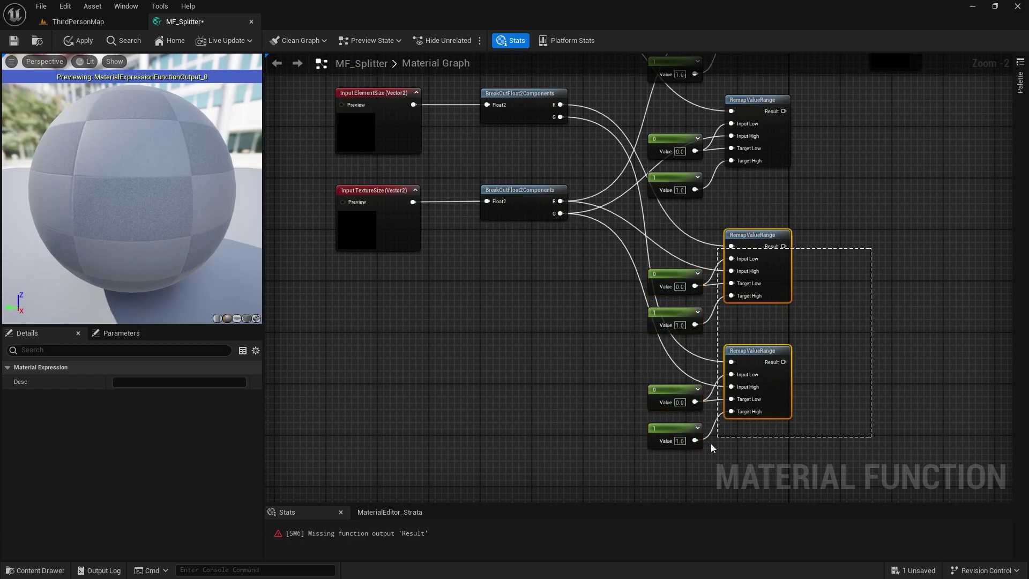
pyautogui.write('cCon')
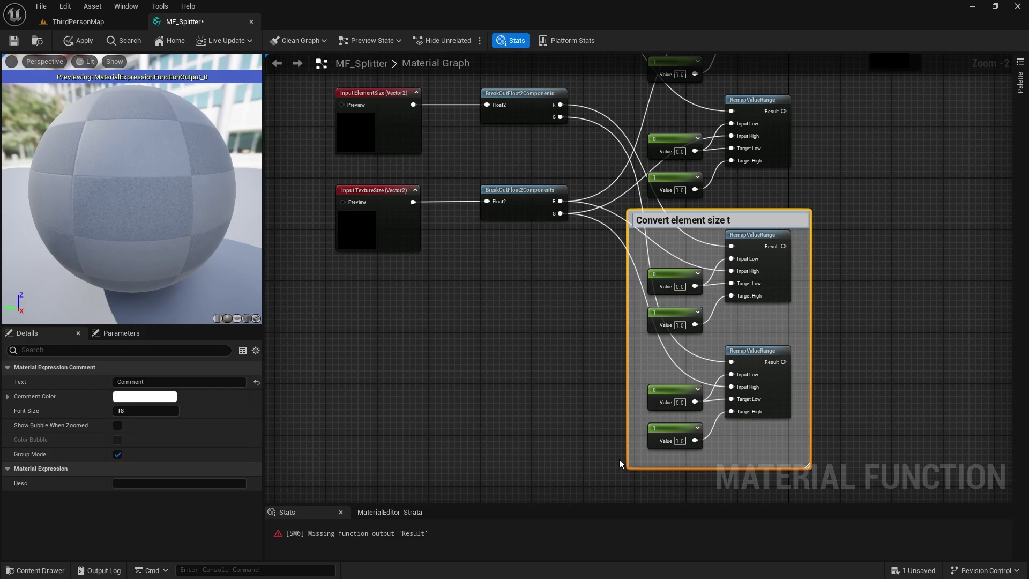
pyautogui.write('vert element size to a value between')
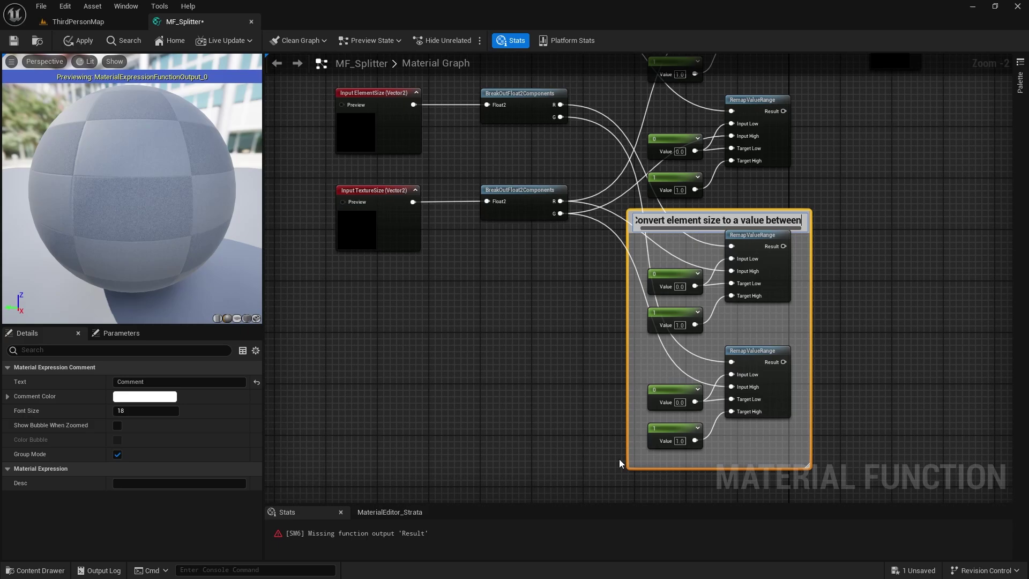
# Finish the element-size comment title ending 'and 1' and widen its box
pyautogui.hotkey('shift', 'Return')
pyautogui.write('and')
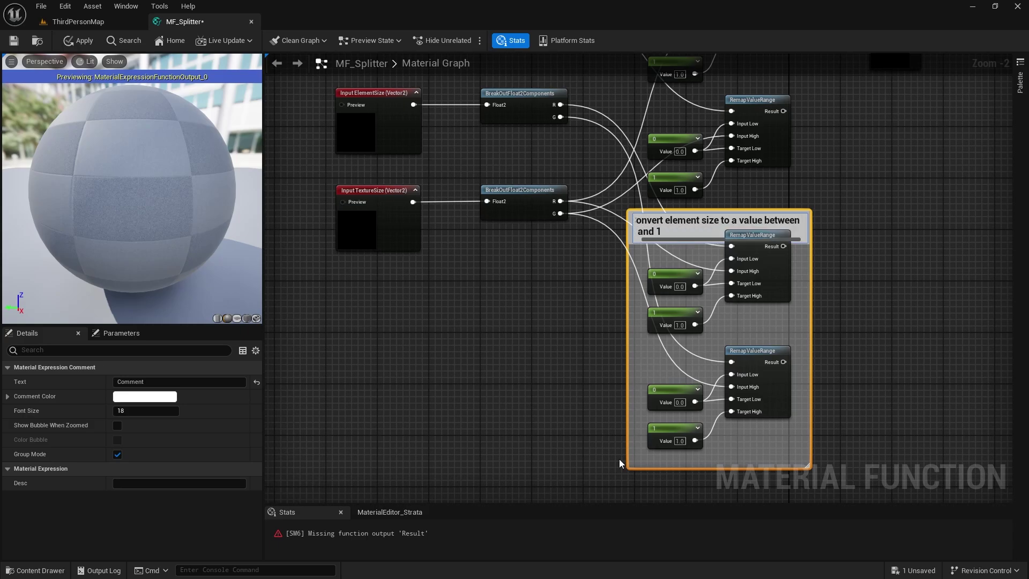
pyautogui.write(' 1')
pyautogui.press('Return')
pyautogui.moveTo(810, 338); pyautogui.dragTo(923, 338)
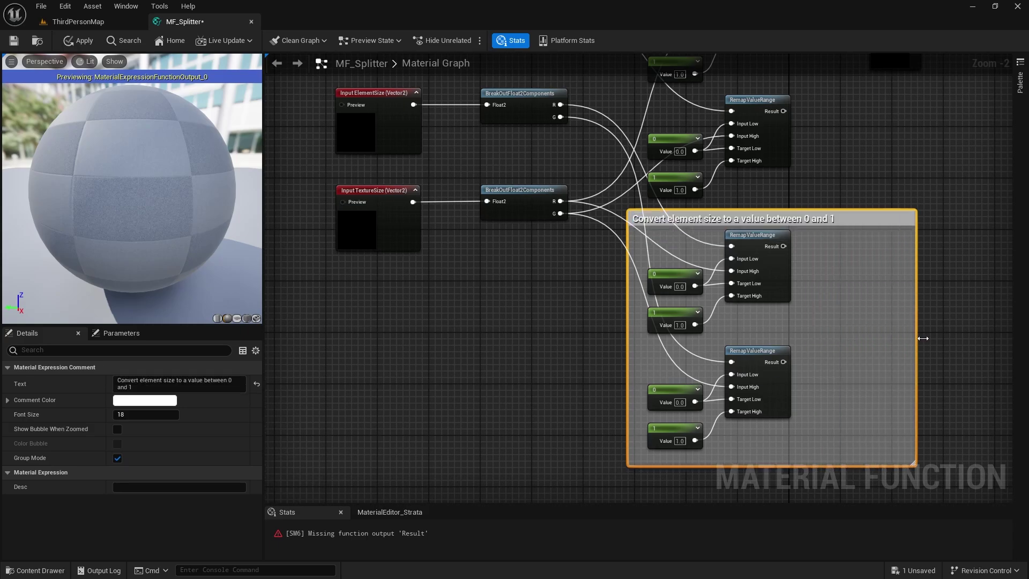
# Comment the address remaps as 'Convert element address to a value between 0 and 1'
pyautogui.moveTo(857, 202); pyautogui.dragTo(869, 367, button='right')
pyautogui.moveTo(651, 137); pyautogui.dragTo(786, 345)
pyautogui.write('c')
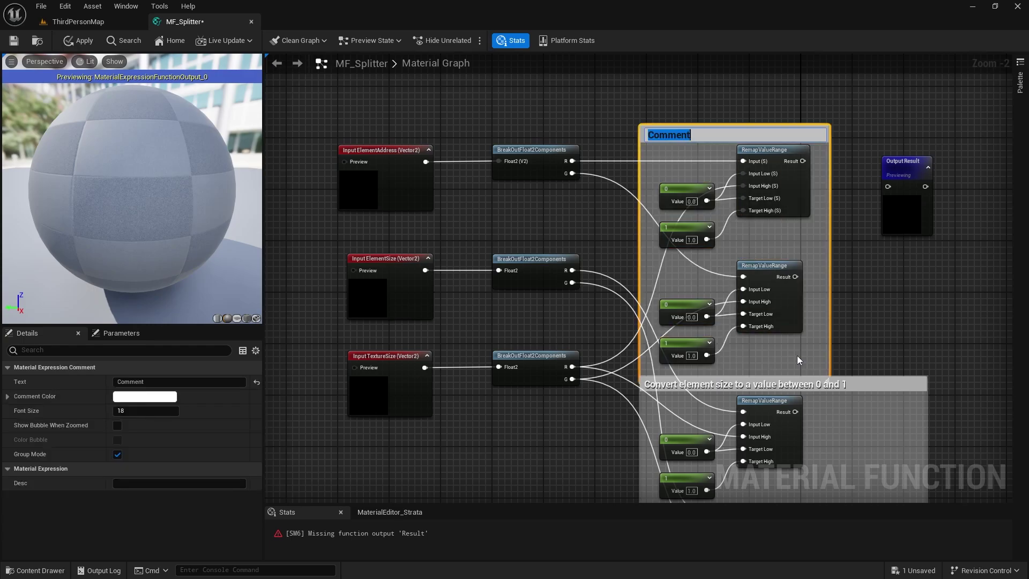
pyautogui.write('Convert element')
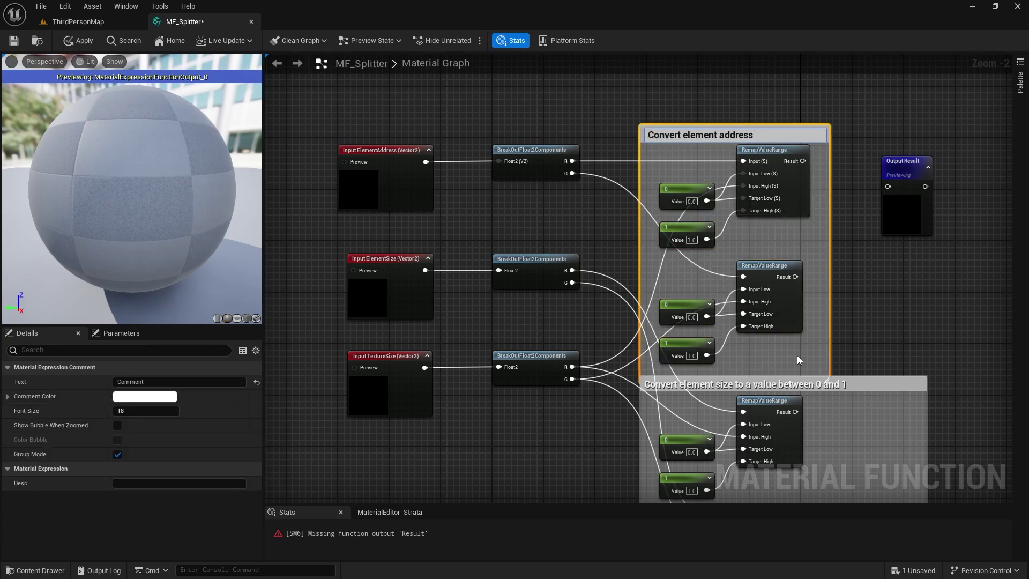
pyautogui.write(' address to a value betwe')
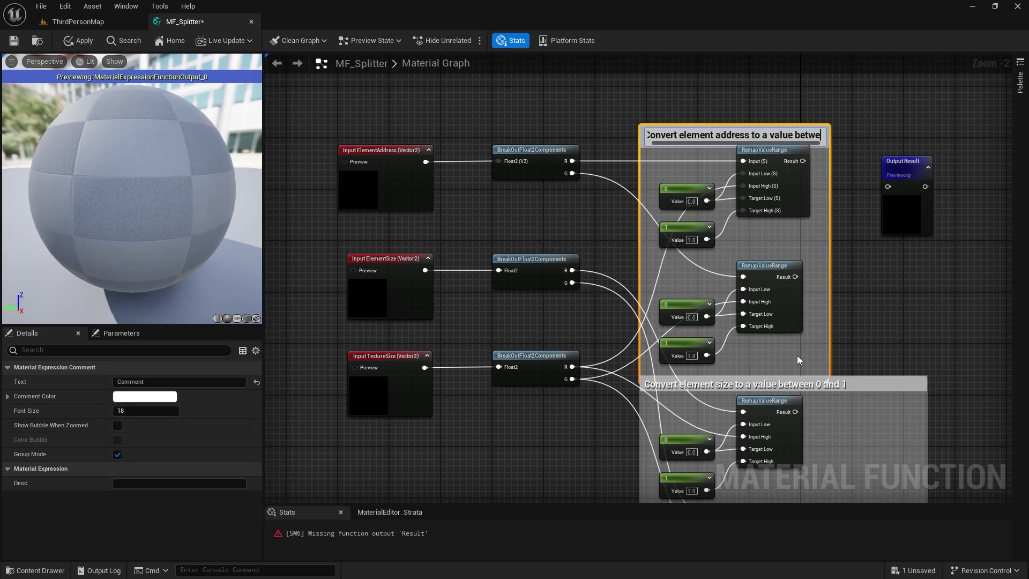
pyautogui.write('en 0 and 1')
pyautogui.press('Return')
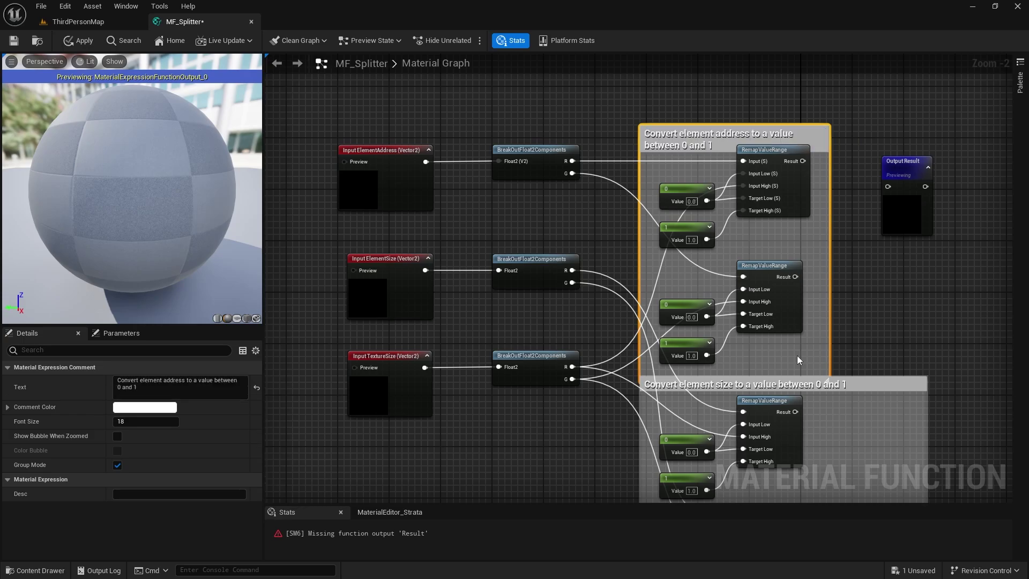
pyautogui.click(829, 273)
pyautogui.moveTo(828, 273); pyautogui.dragTo(889, 274)
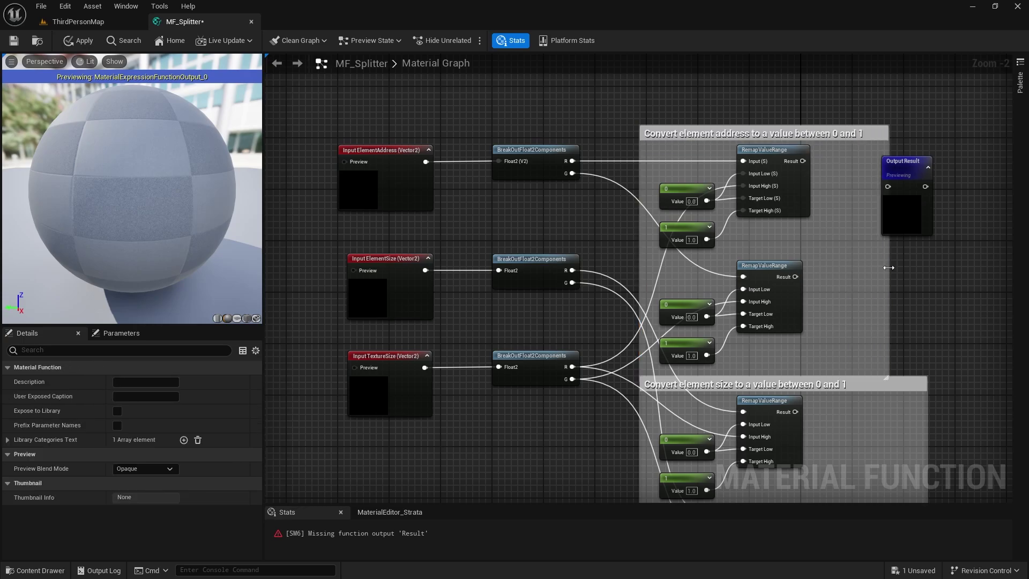
pyautogui.moveTo(889, 274); pyautogui.dragTo(889, 188, button='right')
pyautogui.click(879, 317)
# Combine the two address remap results into an Append node
pyautogui.moveTo(909, 136); pyautogui.dragTo(839, 258, button='right')
pyautogui.moveTo(840, 258); pyautogui.dragTo(747, 107)
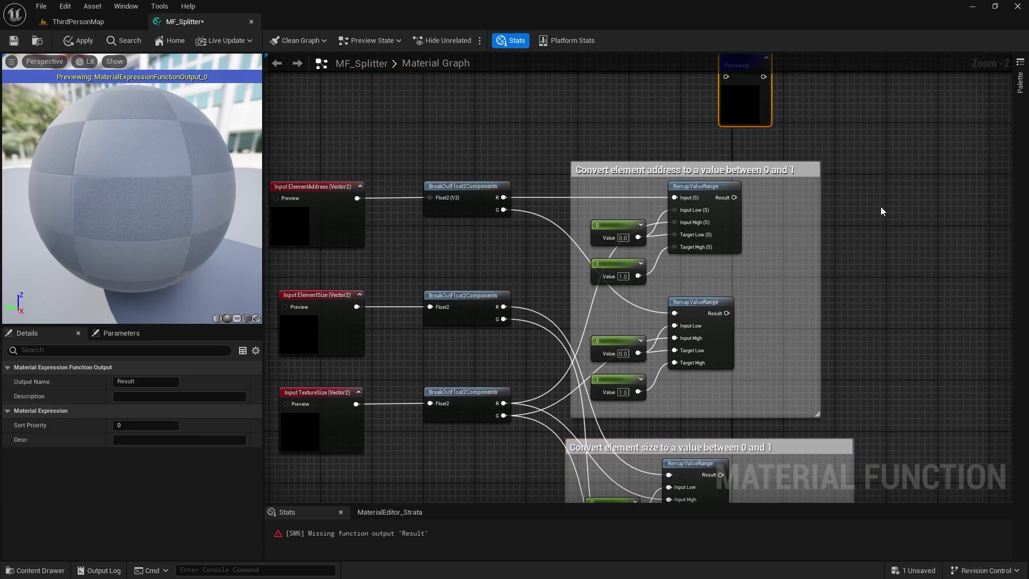
pyautogui.moveTo(864, 300); pyautogui.dragTo(654, 221, button='right')
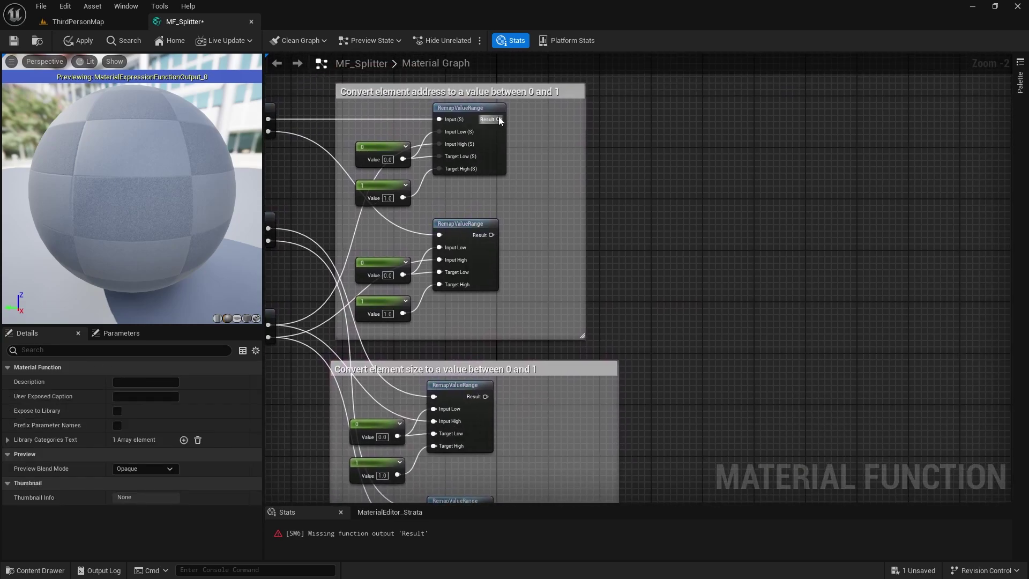
pyautogui.moveTo(499, 119); pyautogui.dragTo(645, 187)
pyautogui.write('appe')
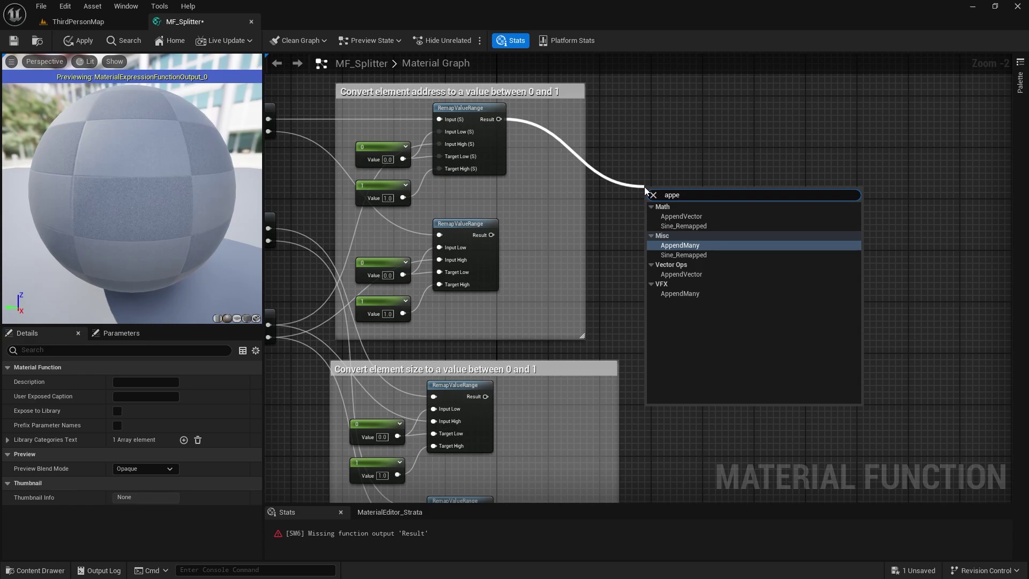
pyautogui.click(674, 217)
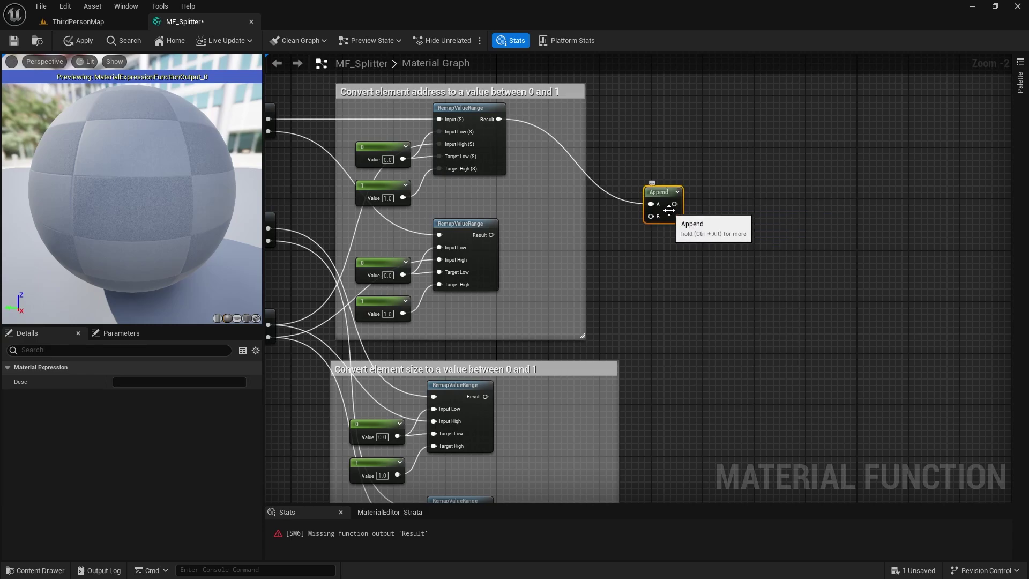
pyautogui.moveTo(668, 210); pyautogui.dragTo(592, 209)
pyautogui.moveTo(491, 235); pyautogui.dragTo(572, 211)
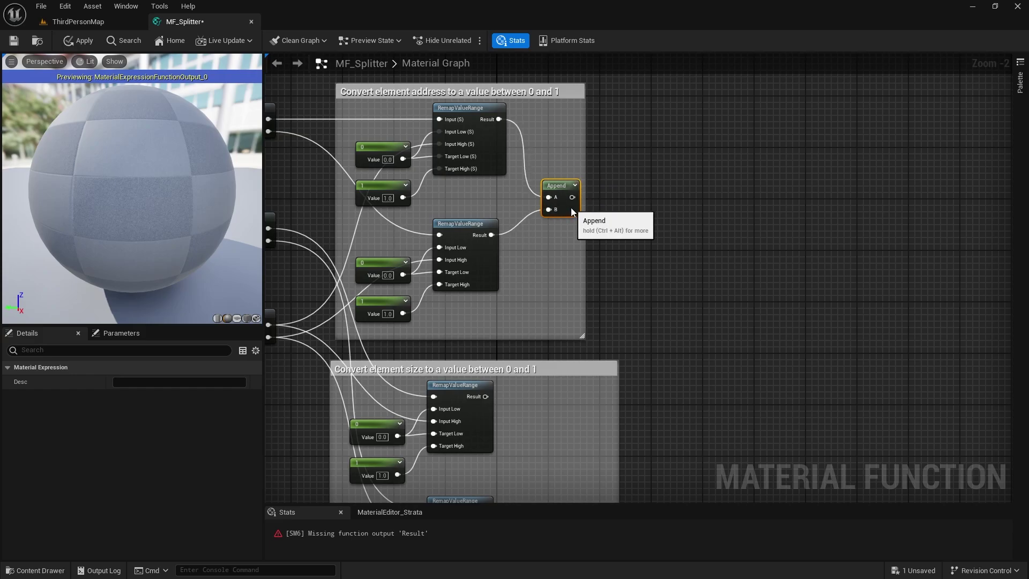
# Paste an Append for the size group, fed by the third and fourth remap results
pyautogui.hotkey('ctrl', 'c')
pyautogui.moveTo(557, 333); pyautogui.dragTo(557, 258, button='right')
pyautogui.hotkey('ctrl', 'v')
pyautogui.moveTo(486, 322); pyautogui.dragTo(536, 401)
pyautogui.moveTo(485, 438); pyautogui.dragTo(536, 411)
pyautogui.scroll(-1, 655, 349)
pyautogui.moveTo(655, 350); pyautogui.dragTo(678, 346, button='right')
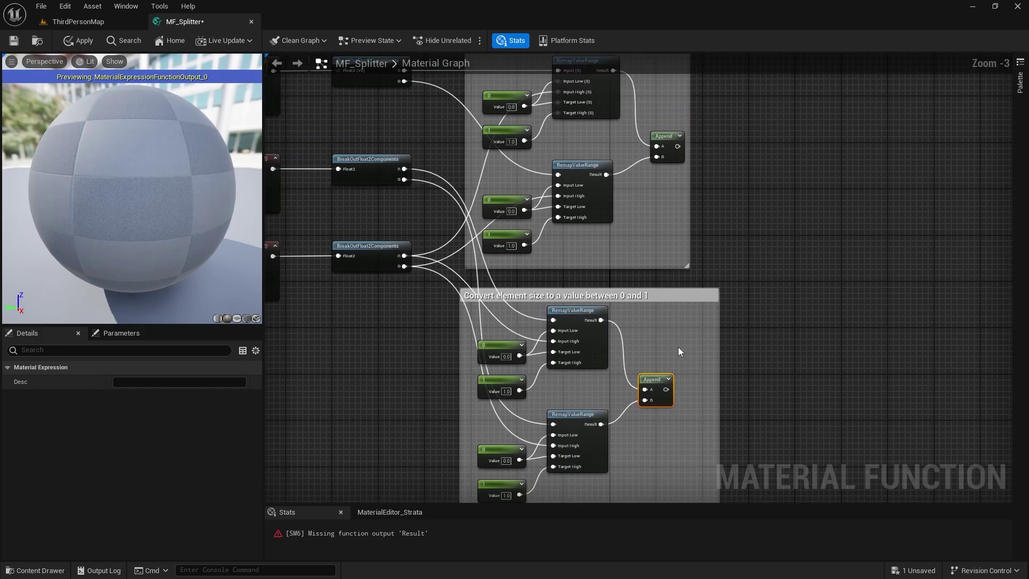
pyautogui.moveTo(370, 252); pyautogui.dragTo(446, 242, button='right')
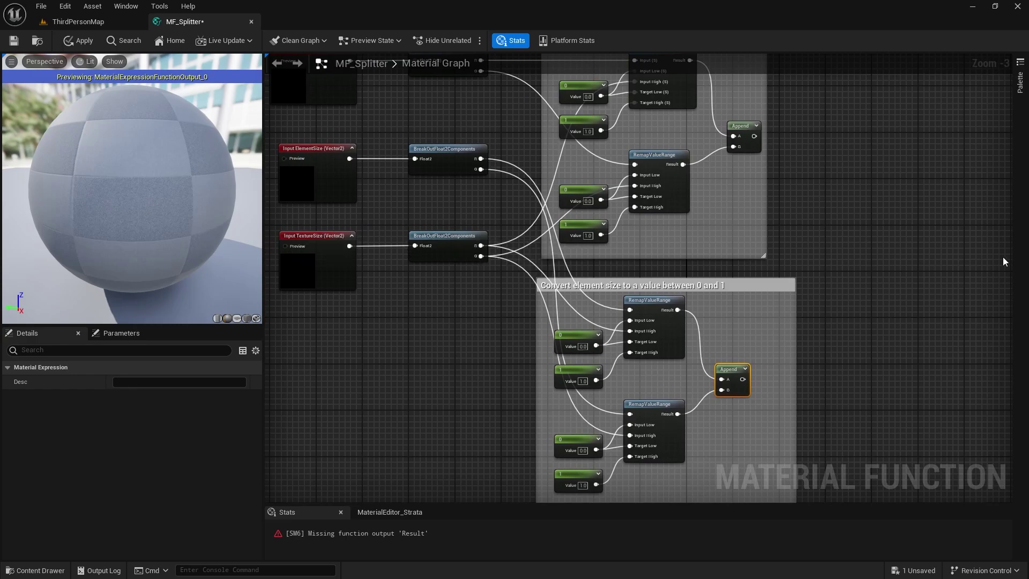
pyautogui.moveTo(1005, 262); pyautogui.dragTo(624, 315, button='right')
# Multiply TexCoord[0] by the element-size Append
pyautogui.rightClick(594, 191)
pyautogui.write('coord')
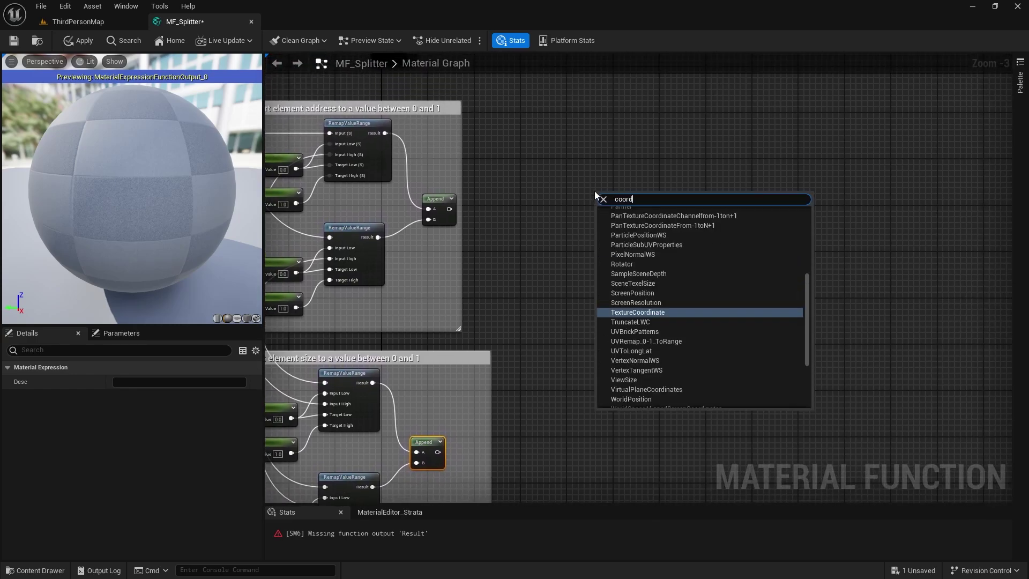
pyautogui.press('Return')
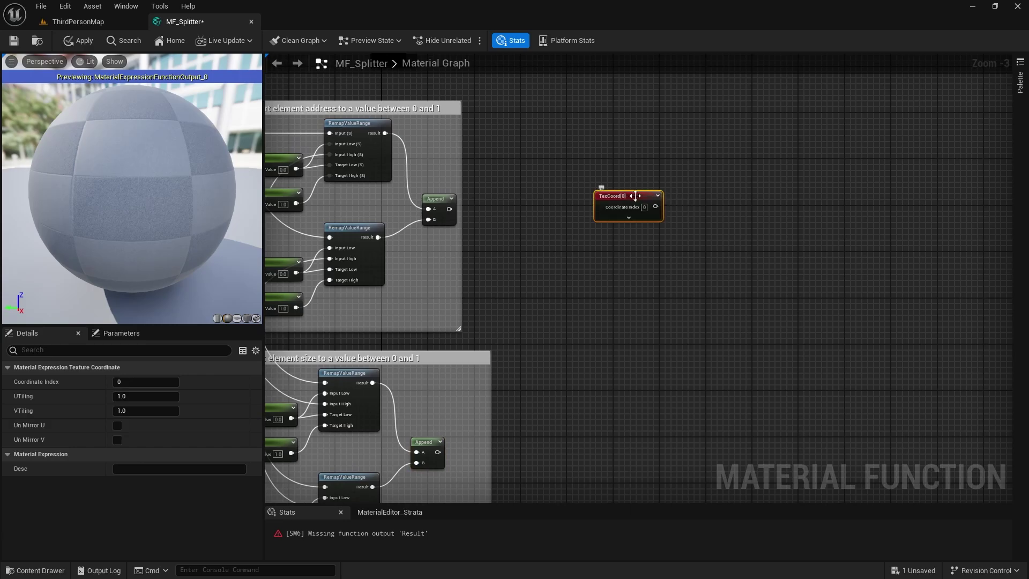
pyautogui.moveTo(635, 193); pyautogui.dragTo(609, 132)
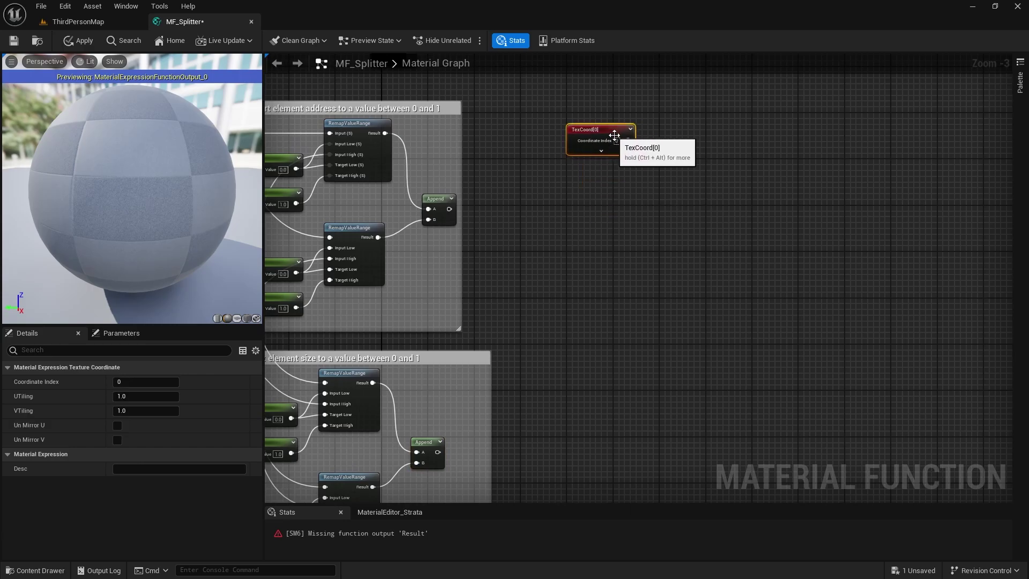
pyautogui.click(688, 187)
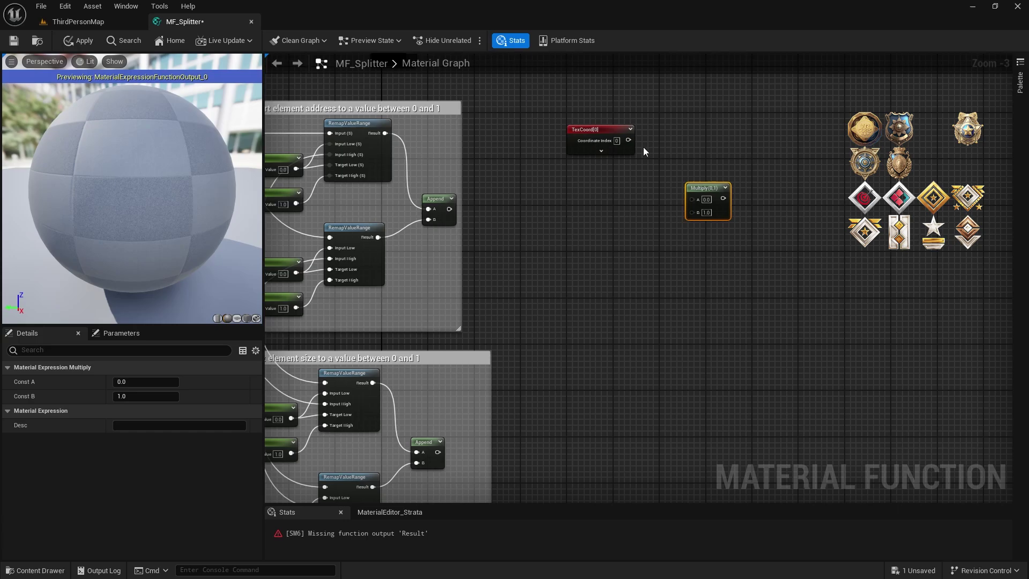
pyautogui.moveTo(628, 140); pyautogui.dragTo(690, 198)
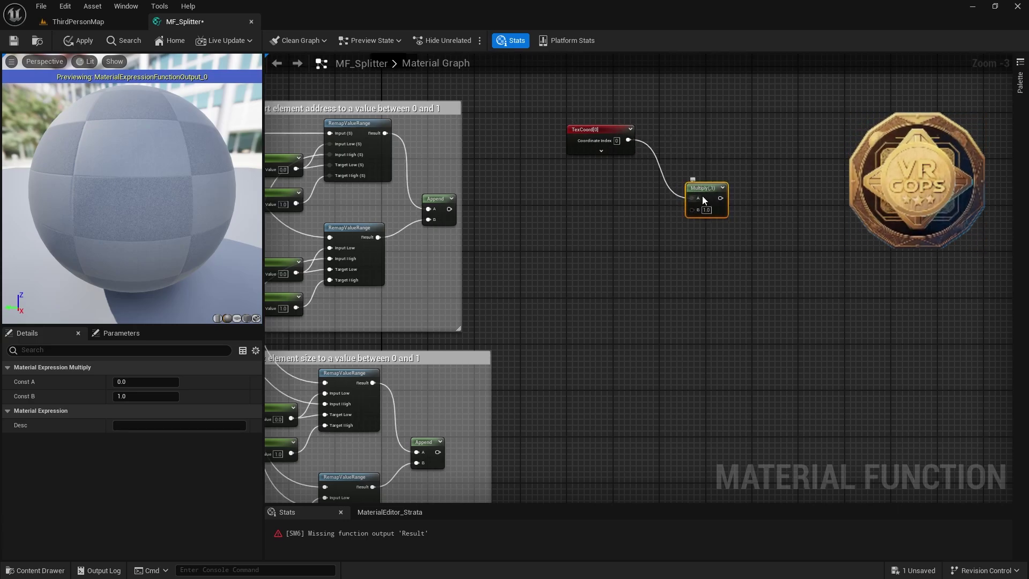
pyautogui.moveTo(692, 210); pyautogui.dragTo(437, 453)
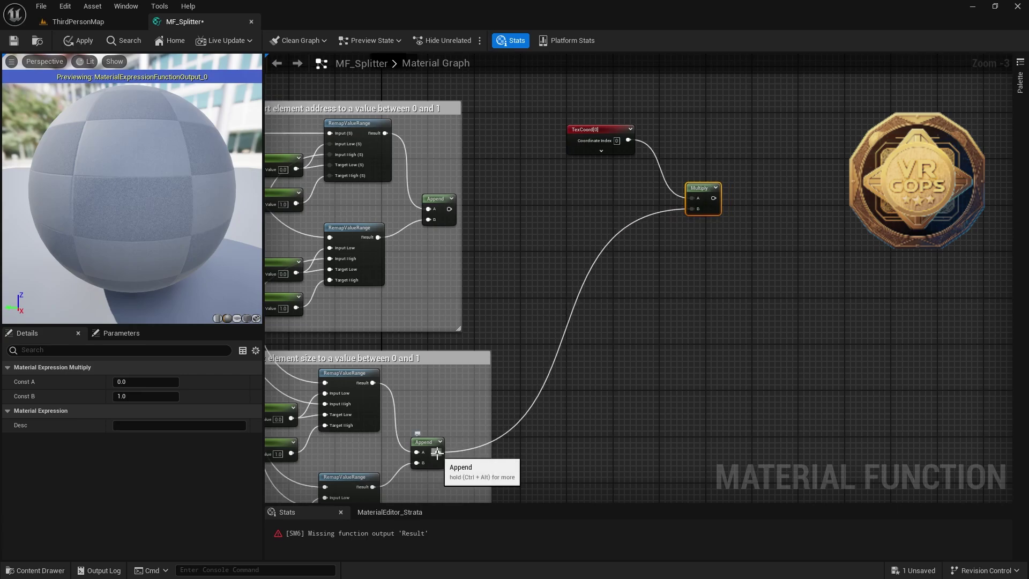
# Add the Multiply result to the address offset, send the sum to Result, and save
pyautogui.click(800, 254)
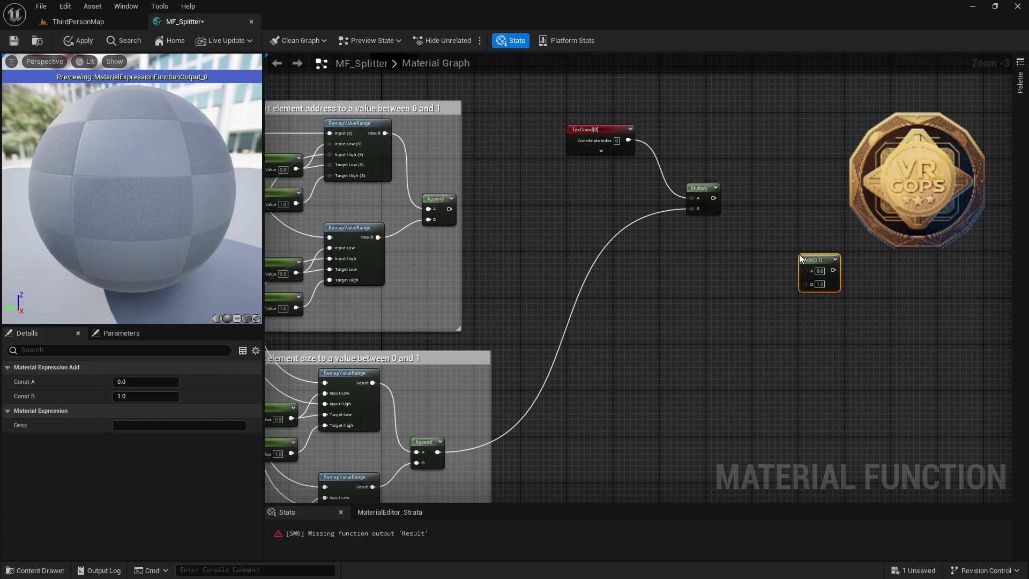
pyautogui.moveTo(715, 200); pyautogui.dragTo(448, 211)
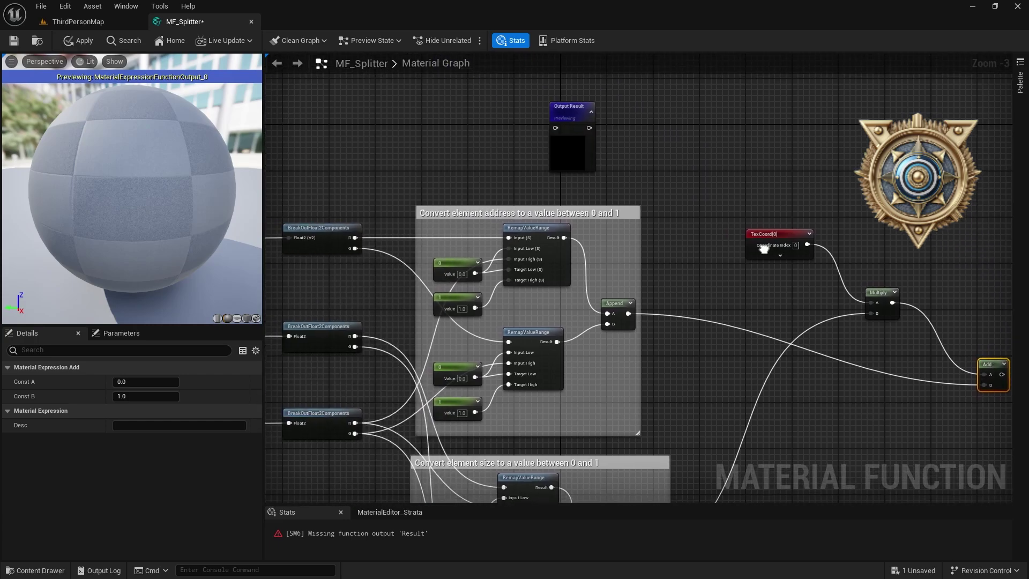
pyautogui.moveTo(583, 167); pyautogui.dragTo(971, 265)
pyautogui.moveTo(971, 265); pyautogui.dragTo(690, 180, button='right')
pyautogui.moveTo(690, 180); pyautogui.dragTo(789, 330)
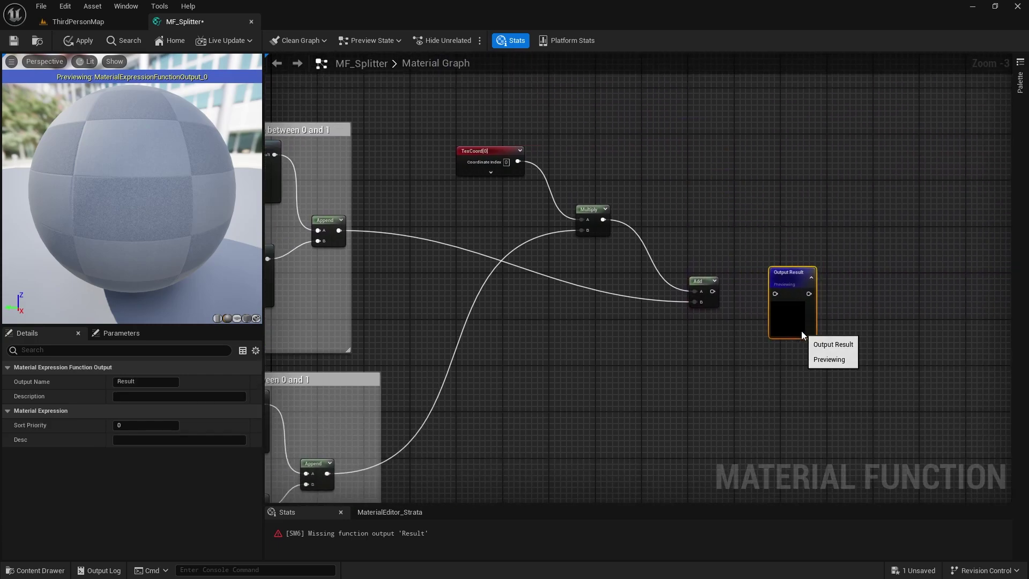
pyautogui.moveTo(712, 291); pyautogui.dragTo(765, 302)
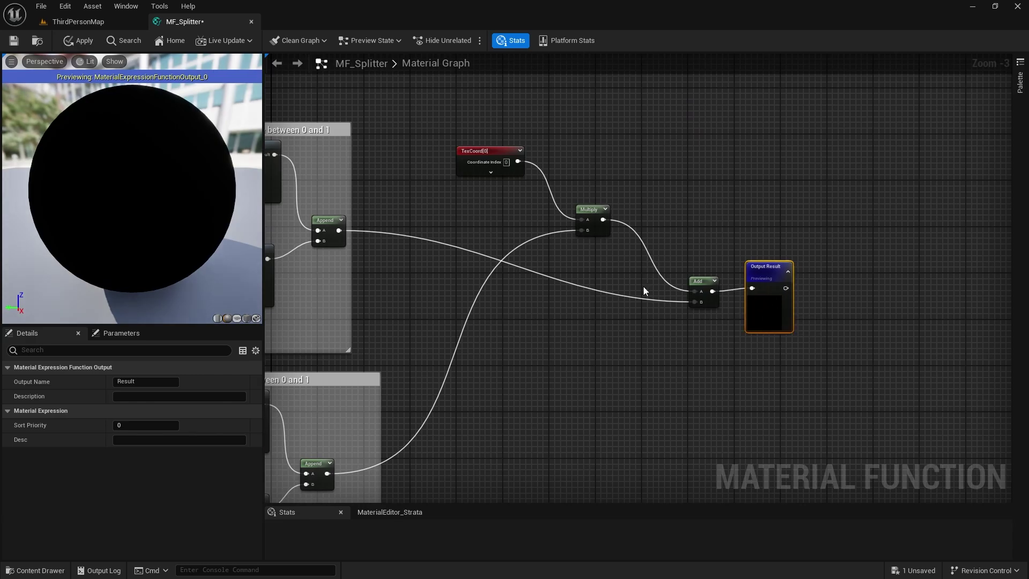
pyautogui.click(14, 42)
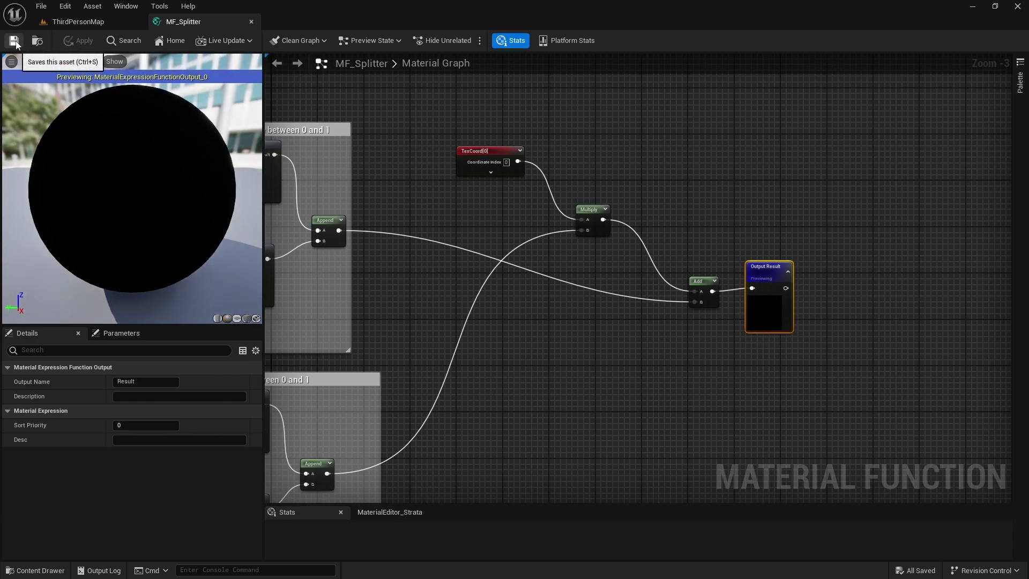
# Close the MF_Splitter editor and create a 'Masters' folder inside Materials
pyautogui.click(252, 21)
pyautogui.hotkey('ctrl', 'space')
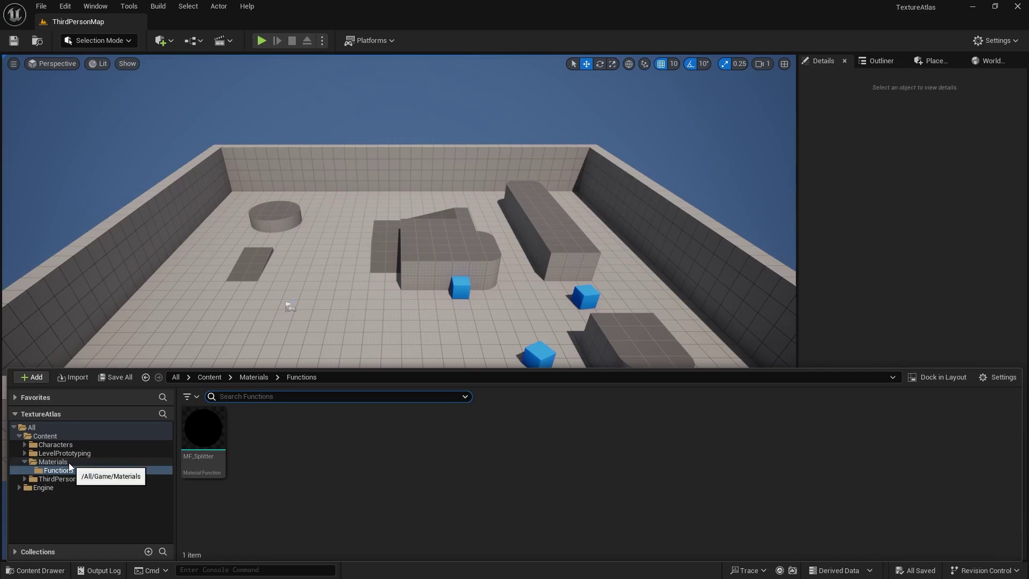
pyautogui.click(69, 462)
pyautogui.rightClick(314, 468)
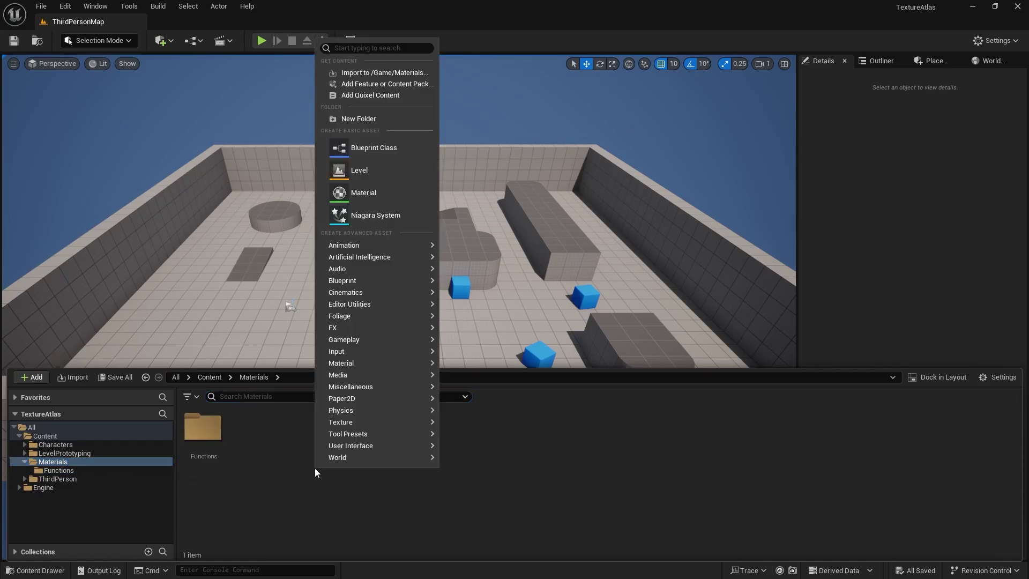
pyautogui.click(358, 118)
pyautogui.write('Masters')
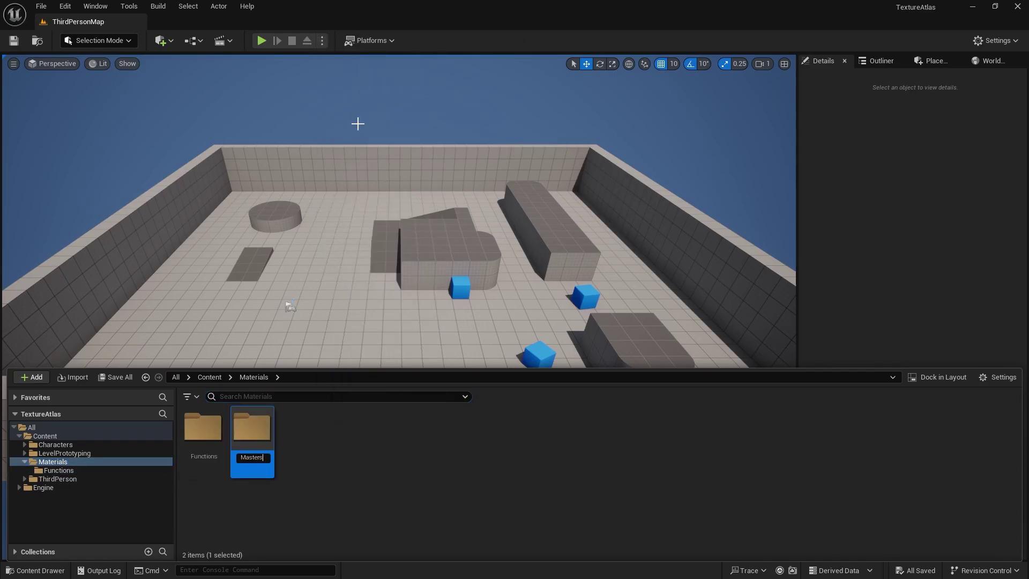
pyautogui.press('Return')
pyautogui.press('Return')
# Create a new material named M_Master_UI in the Masters folder
pyautogui.rightClick(291, 438)
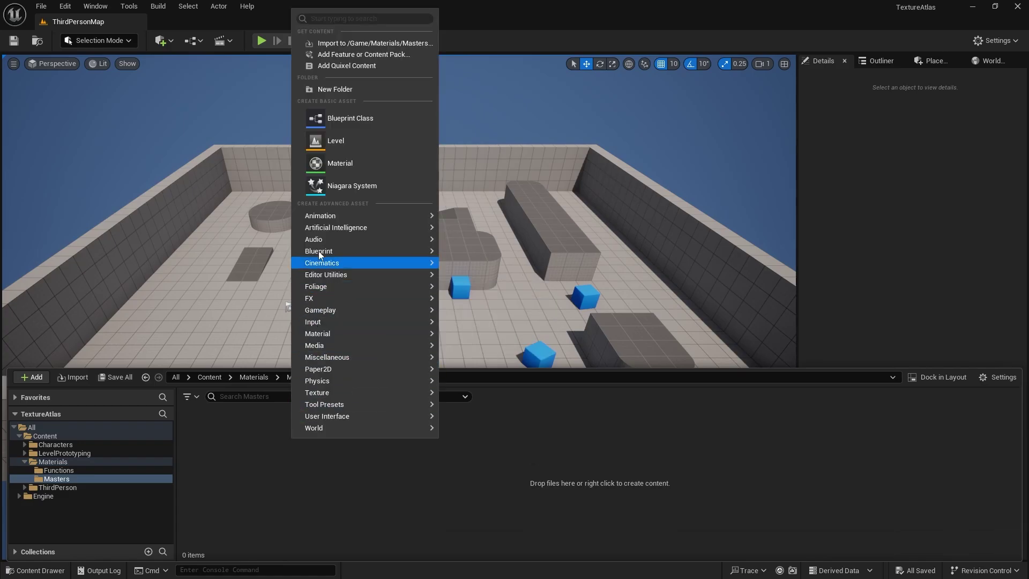
pyautogui.click(338, 162)
pyautogui.write('M')
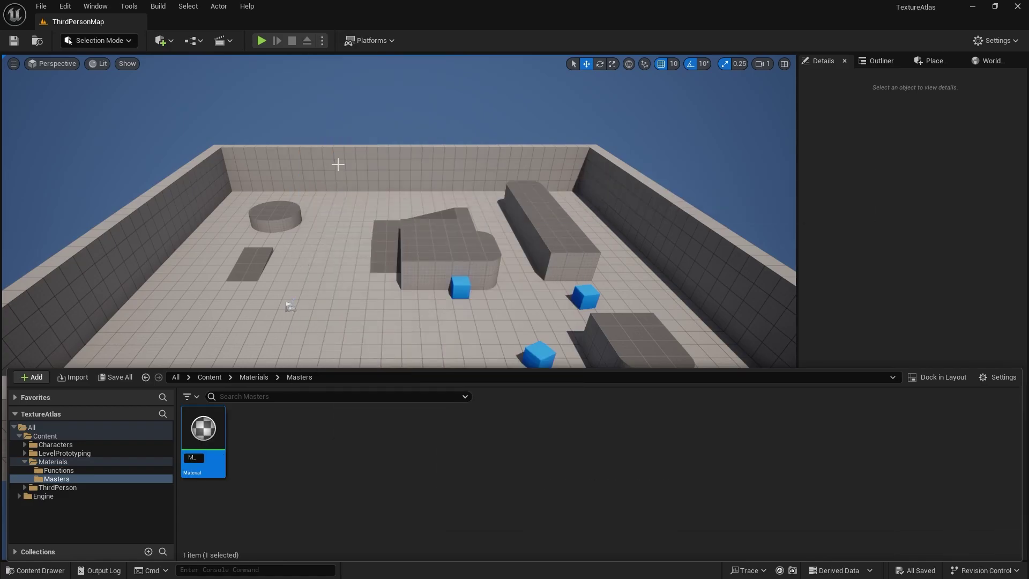
pyautogui.write('_Master_UI')
pyautogui.press('Return')
pyautogui.press('Return')
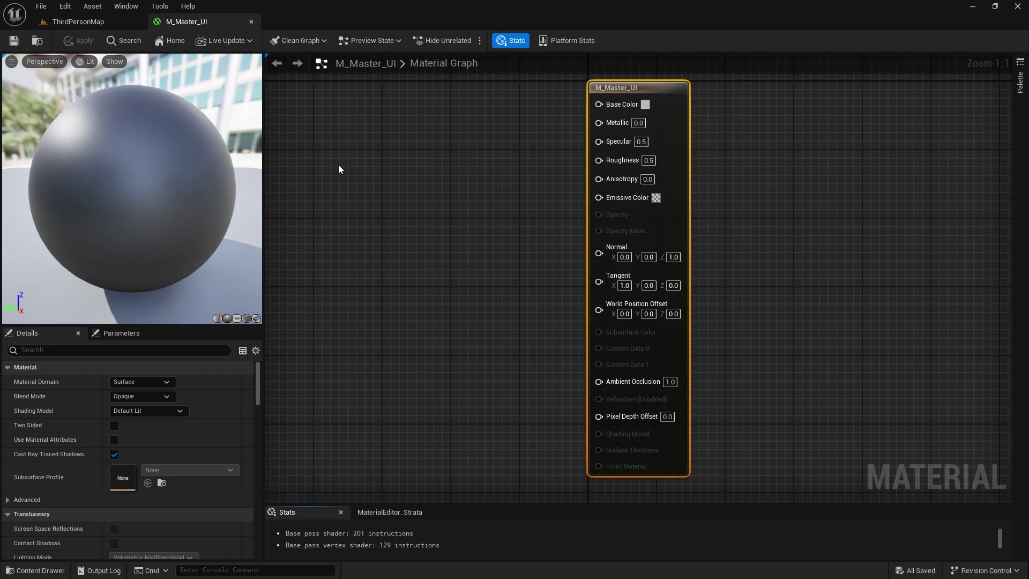
# Place an MF_Splitter node from the Functions folder into the material graph
pyautogui.hotkey('ctrl', 'space')
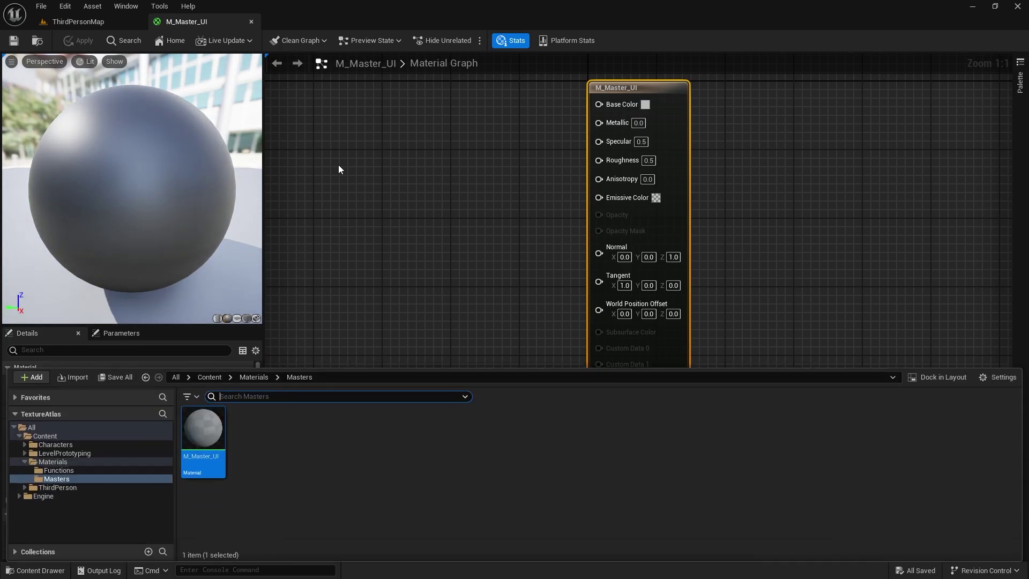
pyautogui.click(58, 470)
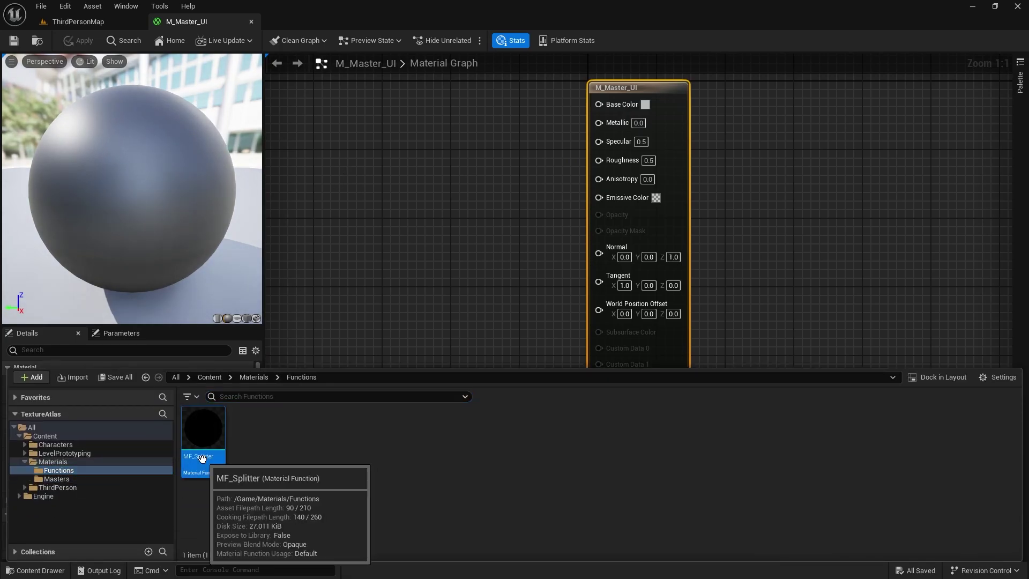
pyautogui.moveTo(203, 428); pyautogui.dragTo(316, 207)
pyautogui.moveTo(317, 207); pyautogui.dragTo(655, 368, button='right')
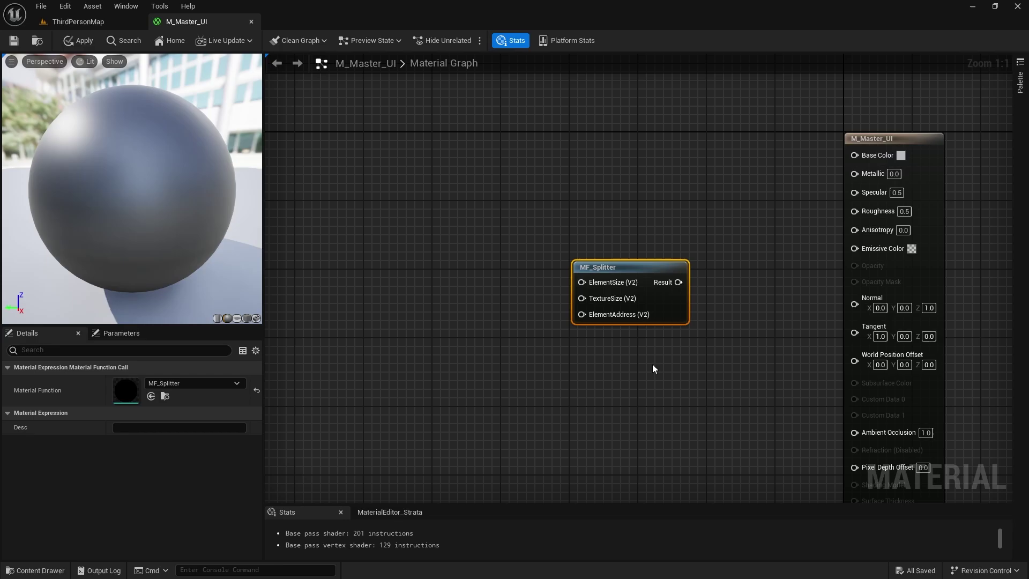
pyautogui.click(642, 287)
# Set the material domain to User Interface and the blend mode to Translucent
pyautogui.click(914, 173)
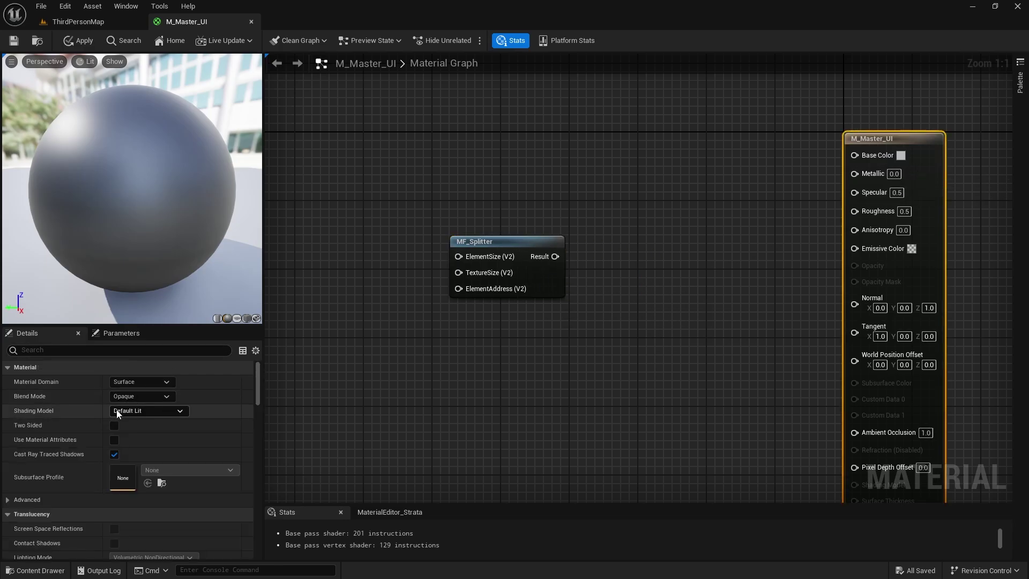
pyautogui.click(149, 382)
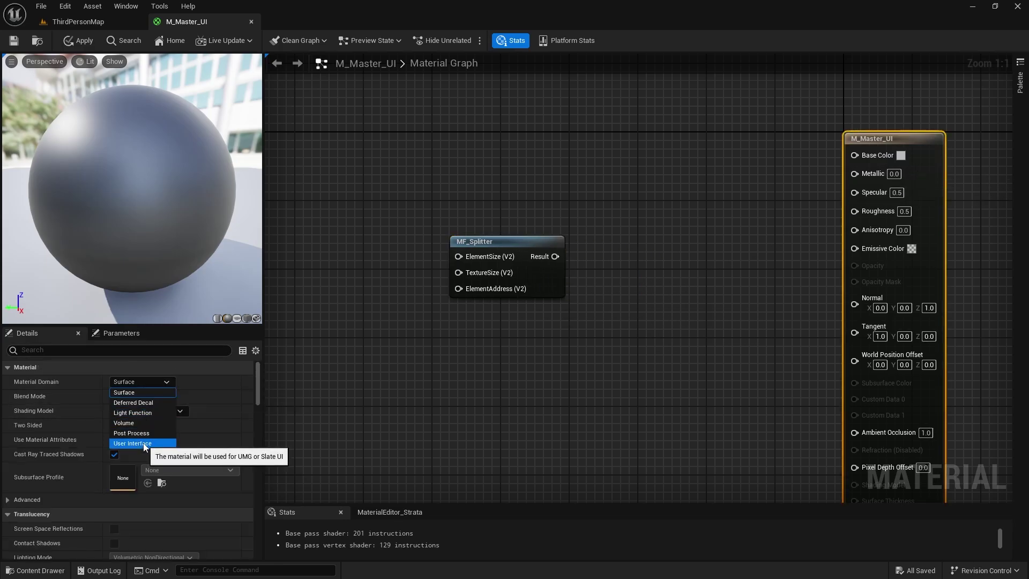
pyautogui.click(143, 443)
pyautogui.click(151, 396)
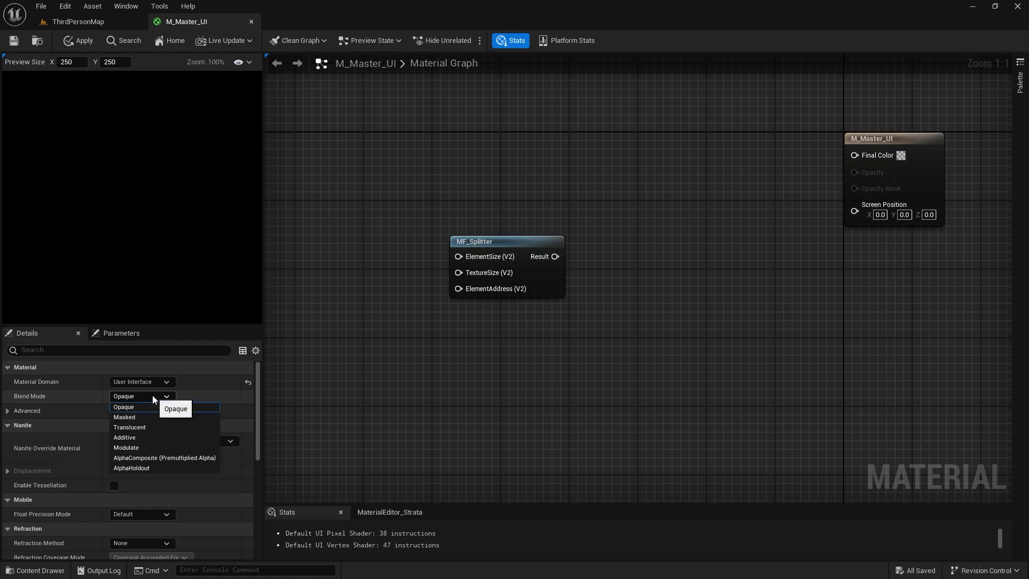
pyautogui.click(148, 428)
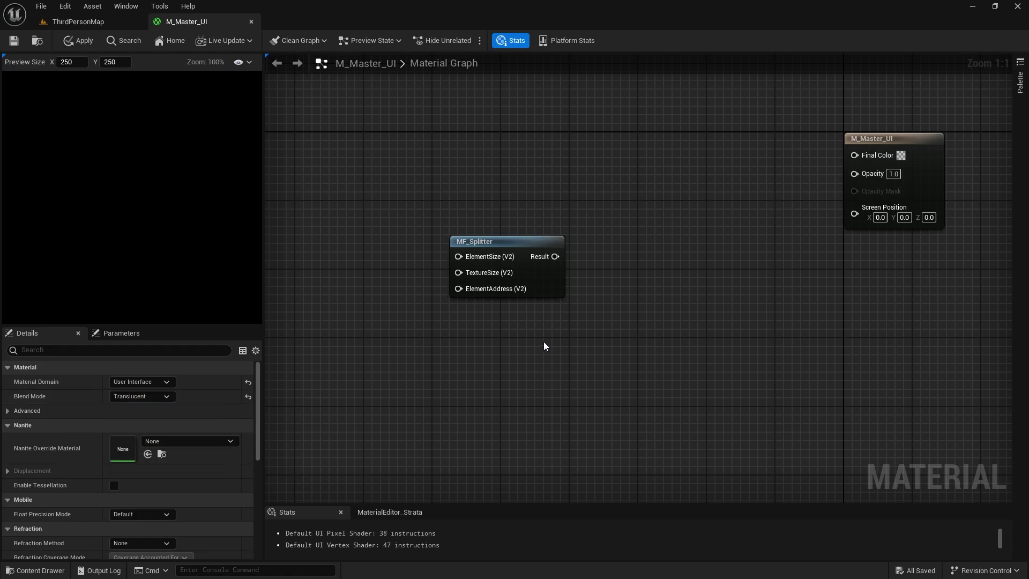
# Move MF_Splitter up-left and add two constant nodes to its left
pyautogui.moveTo(545, 346); pyautogui.dragTo(677, 337, button='right')
pyautogui.scroll(-1, 631, 360)
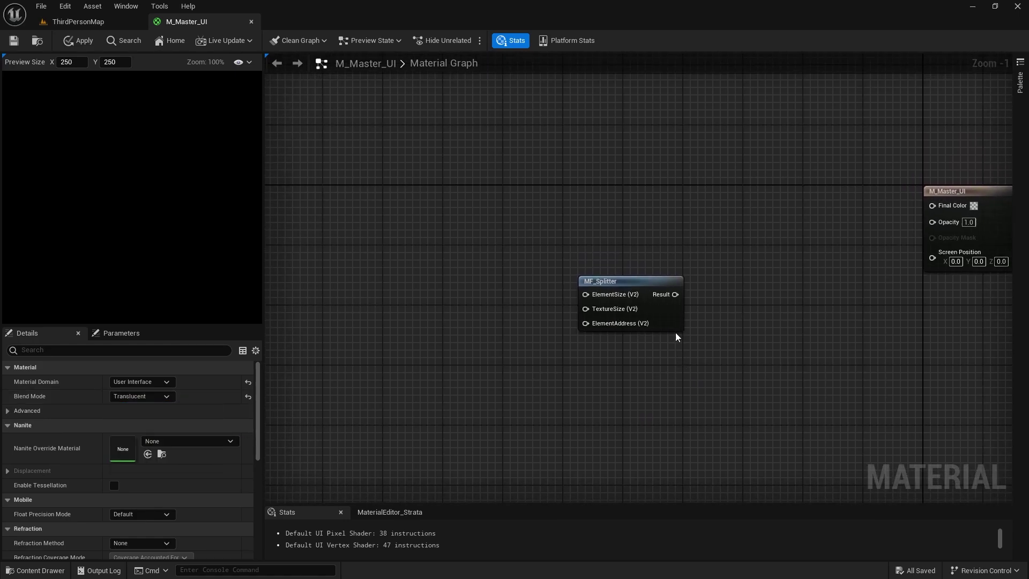
pyautogui.moveTo(667, 324); pyautogui.dragTo(531, 232)
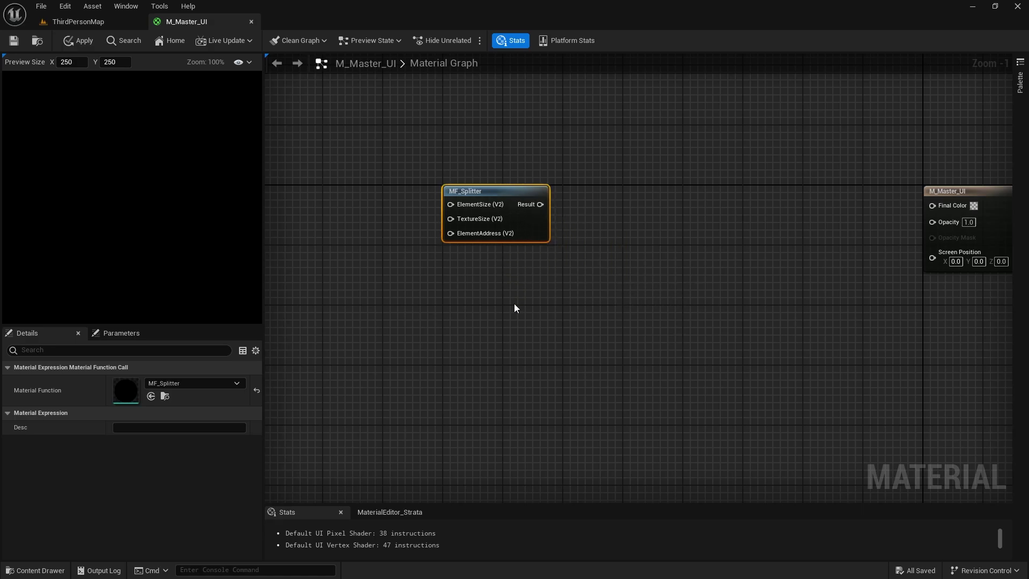
pyautogui.moveTo(432, 210); pyautogui.dragTo(665, 222, button='right')
pyautogui.click(402, 203)
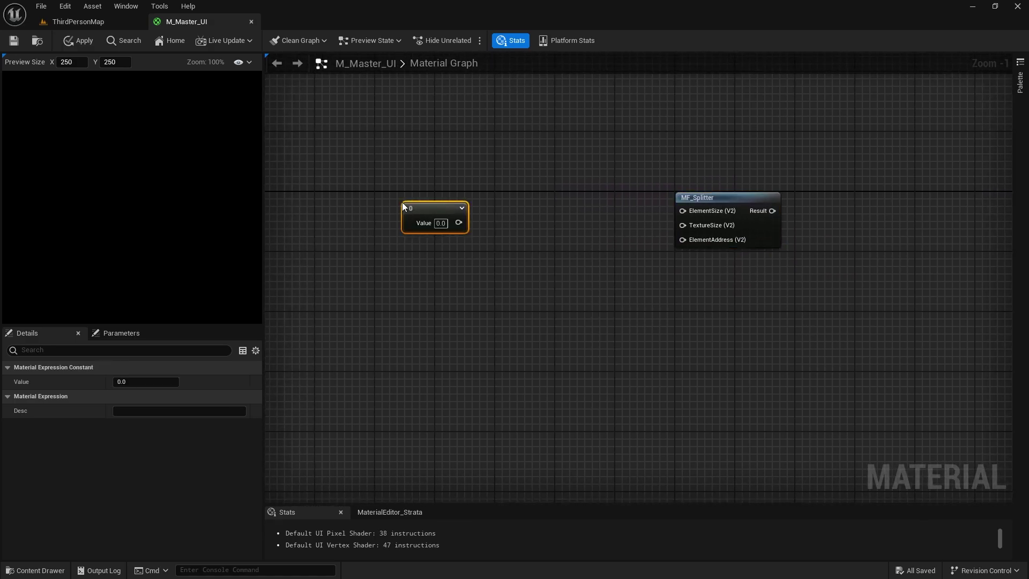
pyautogui.click(399, 245)
# Convert the two constants into parameters named Size_X and Size_Y
pyautogui.moveTo(433, 259); pyautogui.dragTo(441, 259)
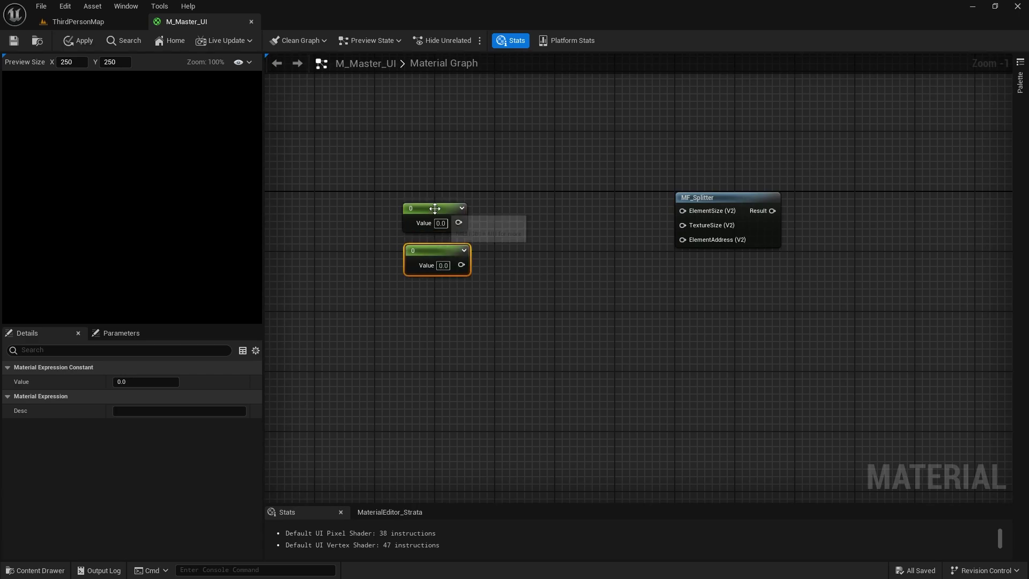
pyautogui.click(429, 212)
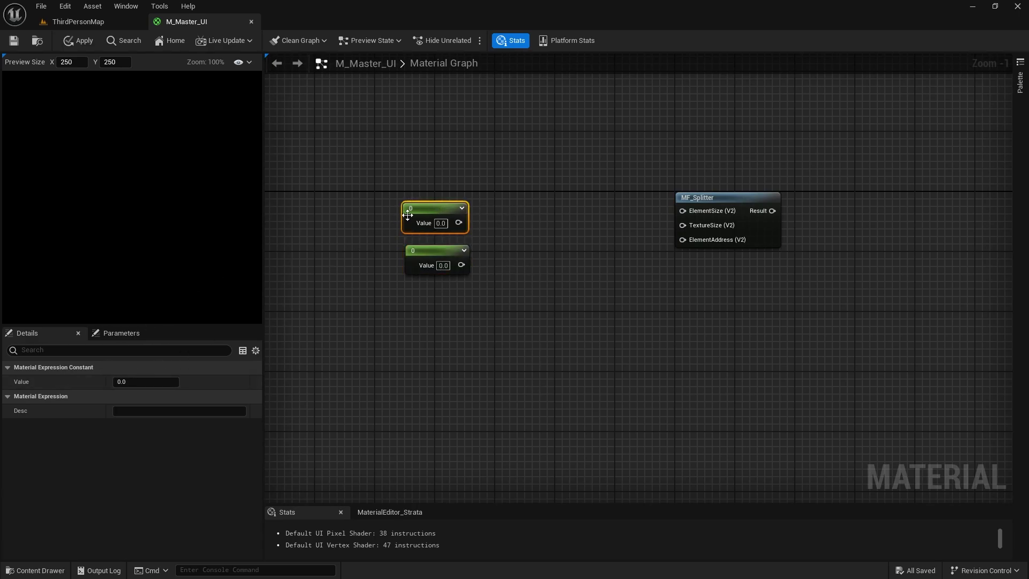
pyautogui.rightClick(416, 211)
pyautogui.click(459, 243)
pyautogui.write('Si')
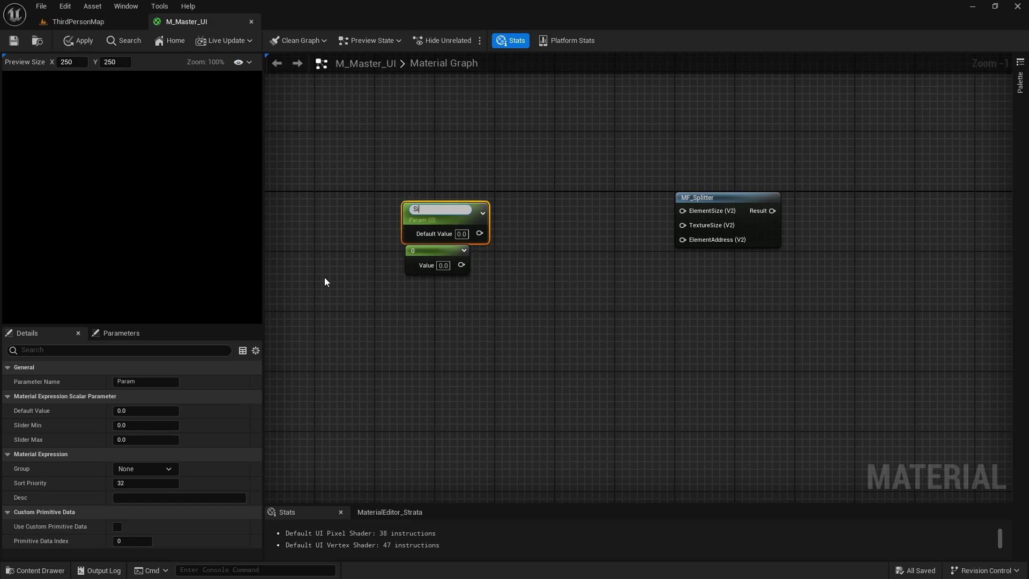
pyautogui.write('ze_X')
pyautogui.press('Return')
pyautogui.rightClick(422, 260)
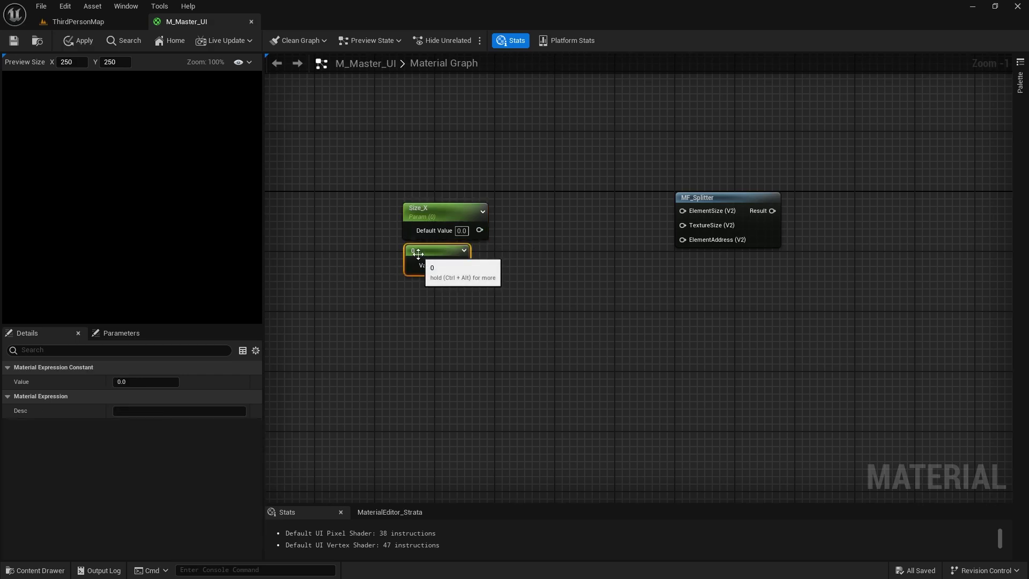
pyautogui.click(440, 287)
pyautogui.write('S')
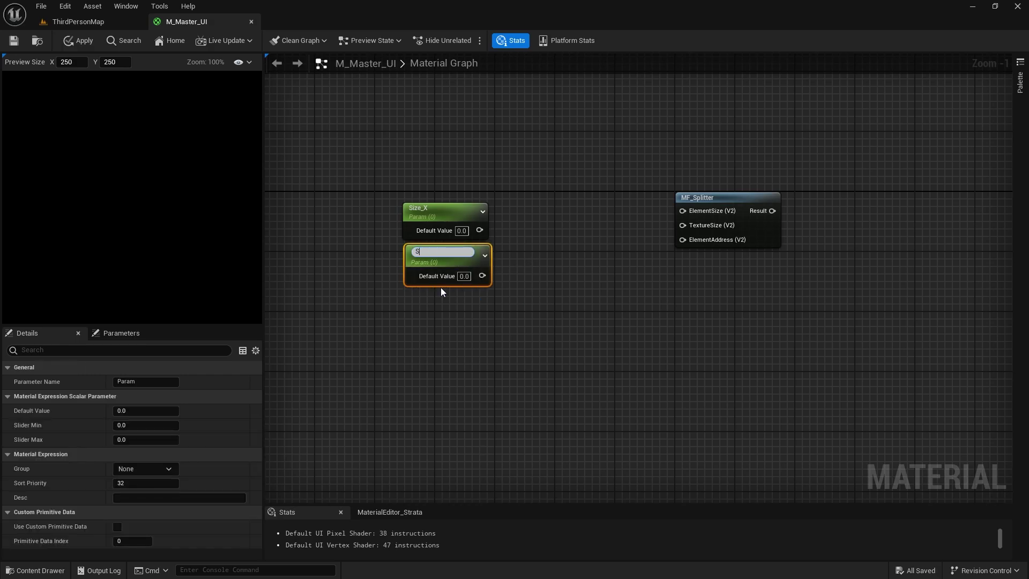
pyautogui.write('ize_Y')
pyautogui.press('Return')
pyautogui.moveTo(465, 267); pyautogui.dragTo(457, 274)
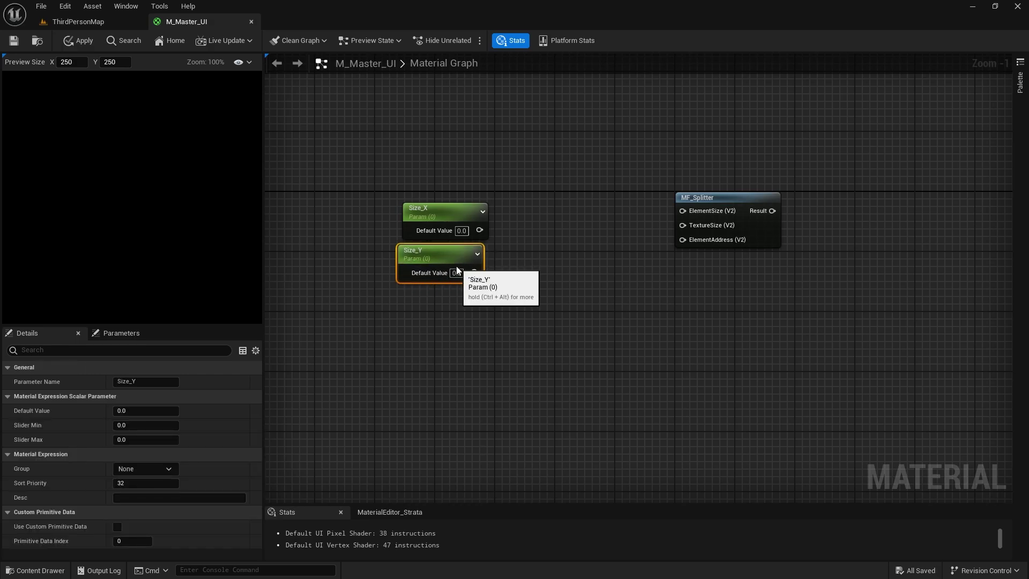
# Set the default values of both Size_X and Size_Y to 256
pyautogui.click(462, 231)
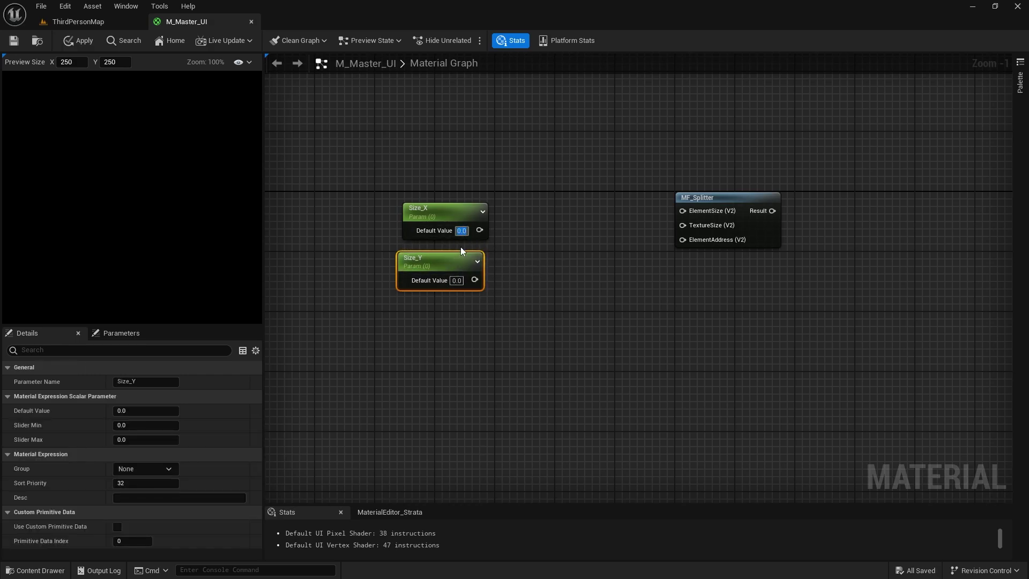
pyautogui.write('256')
pyautogui.press('Return')
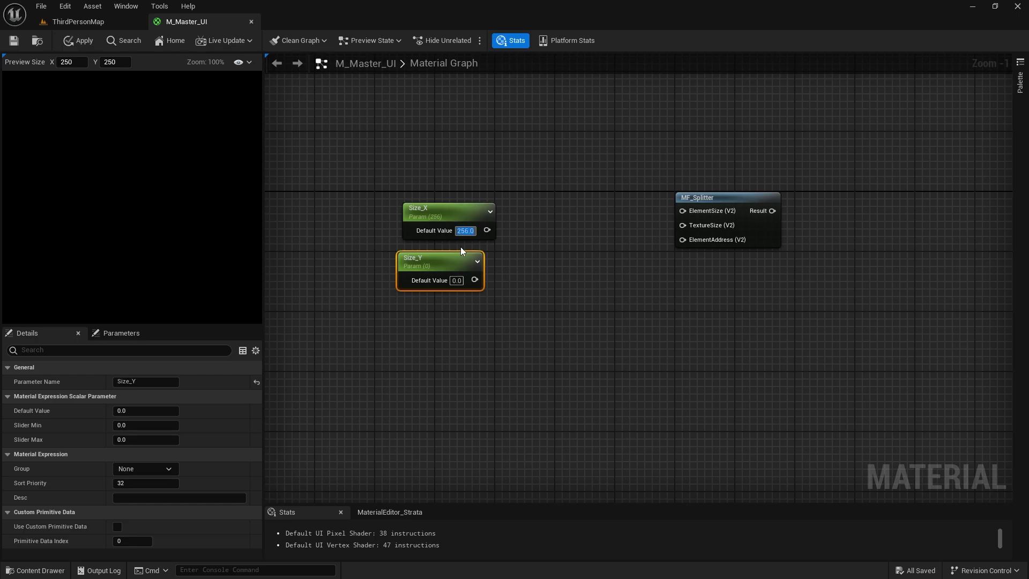
pyautogui.click(456, 281)
pyautogui.write('256')
pyautogui.press('Return')
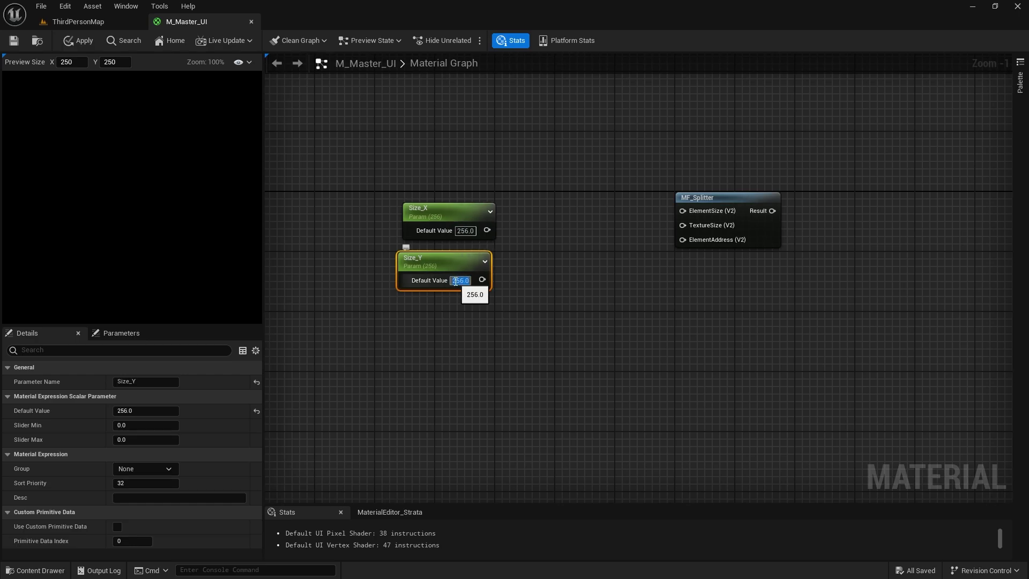
# Combine Size_X and Size_Y in a MakeFloat2 node feeding MF_Splitter's ElementSize
pyautogui.moveTo(487, 230); pyautogui.dragTo(548, 224)
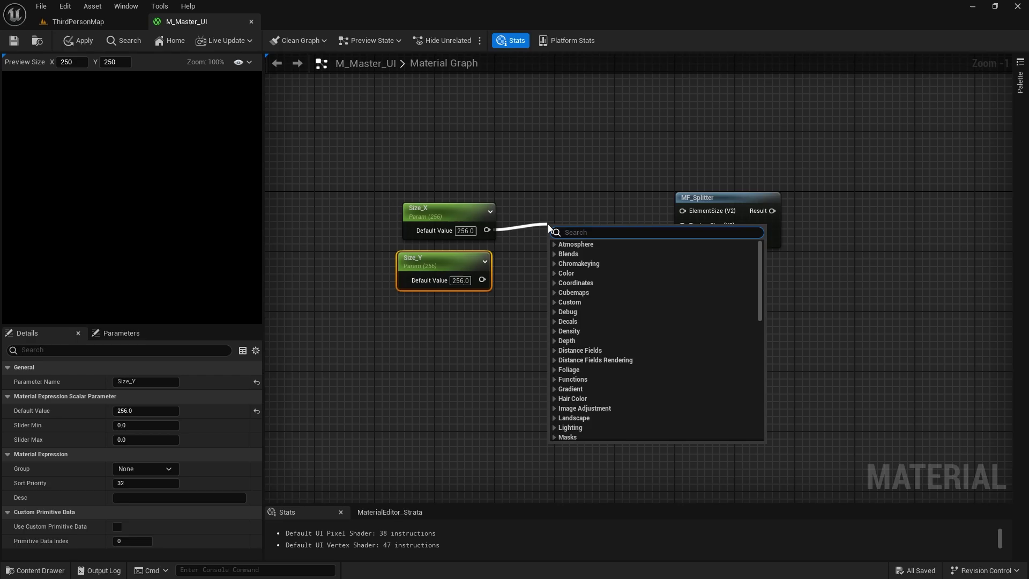
pyautogui.write('make')
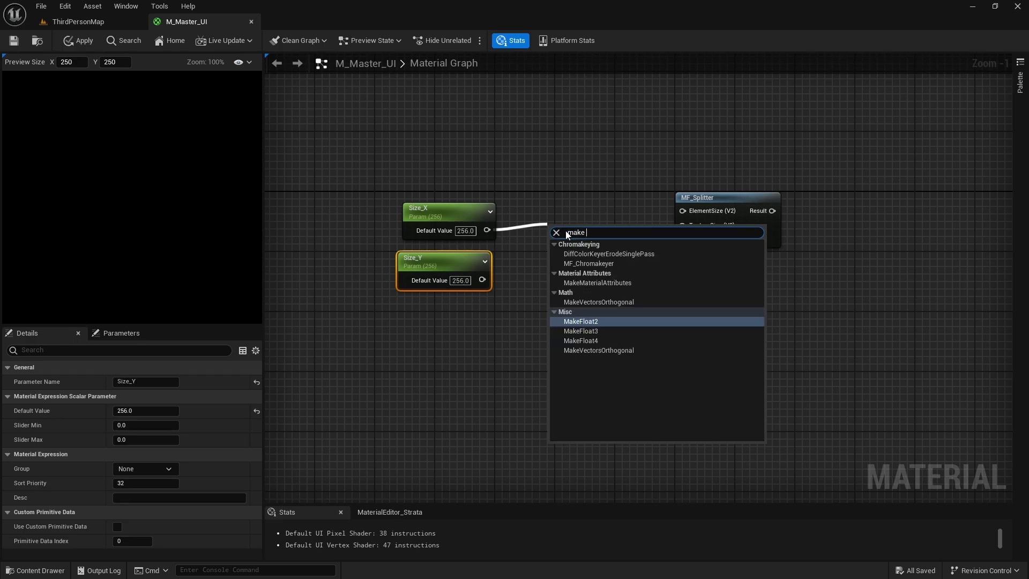
pyautogui.click(596, 320)
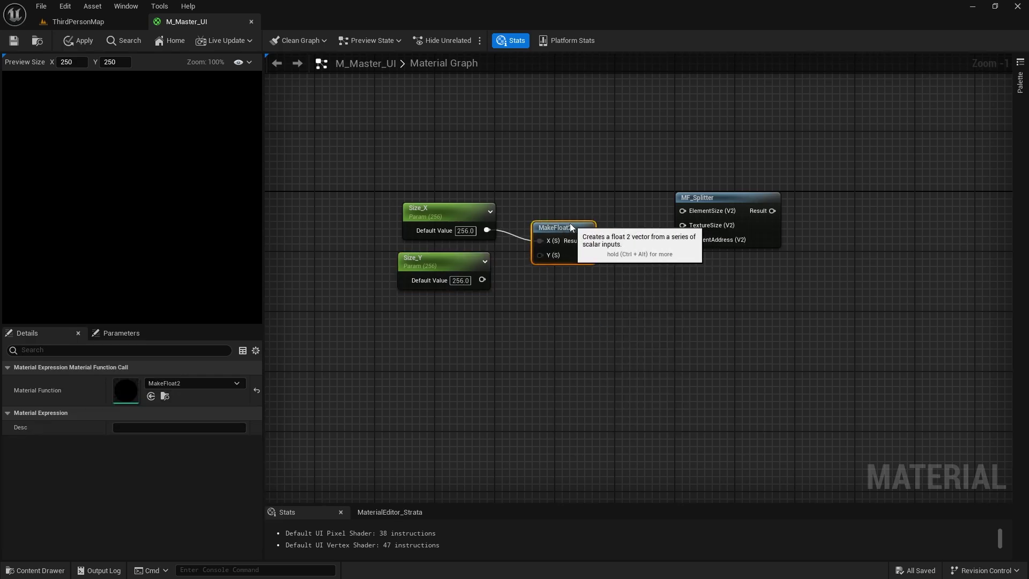
pyautogui.moveTo(571, 226); pyautogui.dragTo(563, 219)
pyautogui.moveTo(482, 279); pyautogui.dragTo(683, 211)
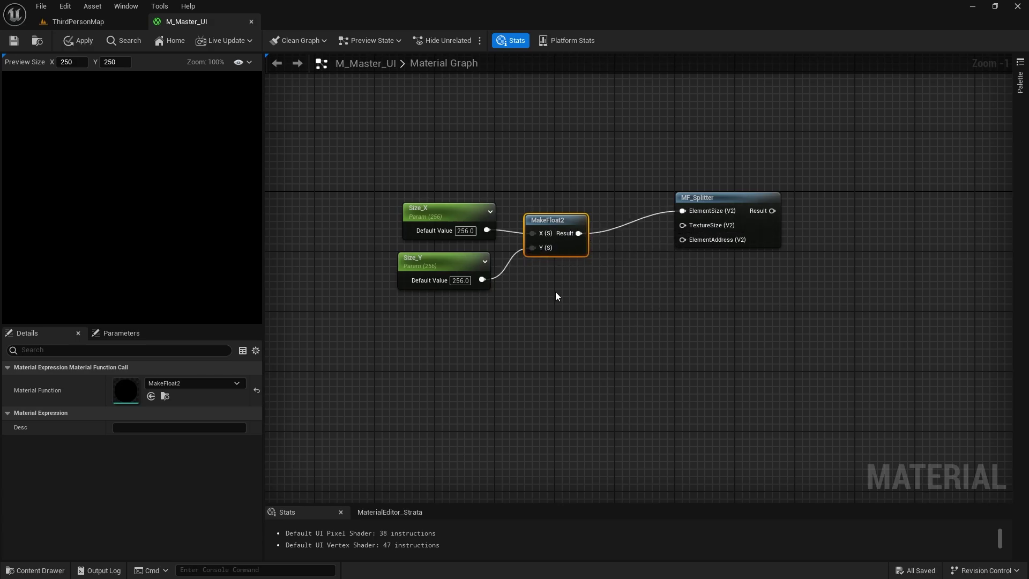
# Group the size nodes in a comment titled 'Size of the lement'
pyautogui.moveTo(343, 172); pyautogui.dragTo(534, 265)
pyautogui.moveTo(570, 250); pyautogui.dragTo(497, 222)
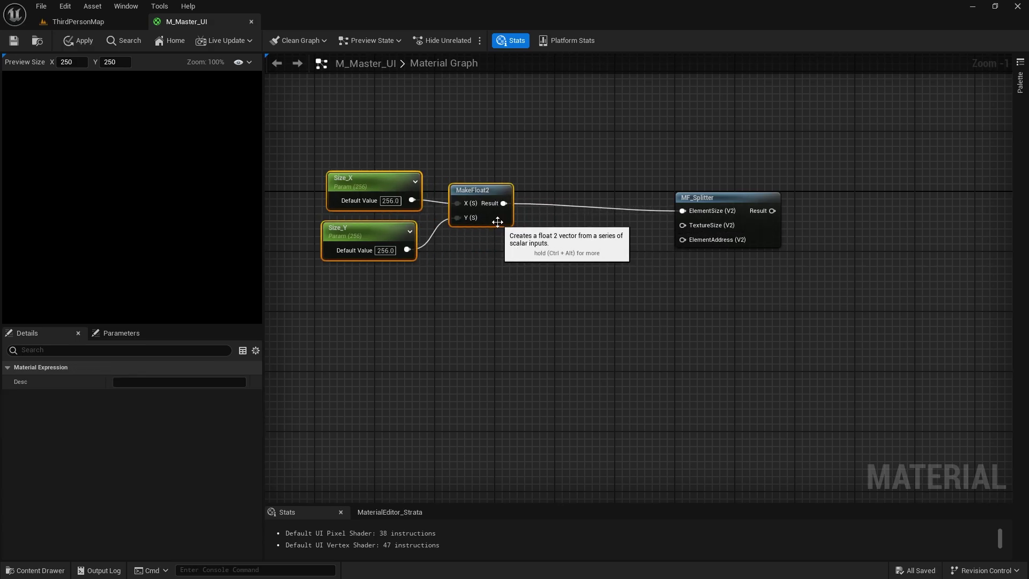
pyautogui.write('cSiz')
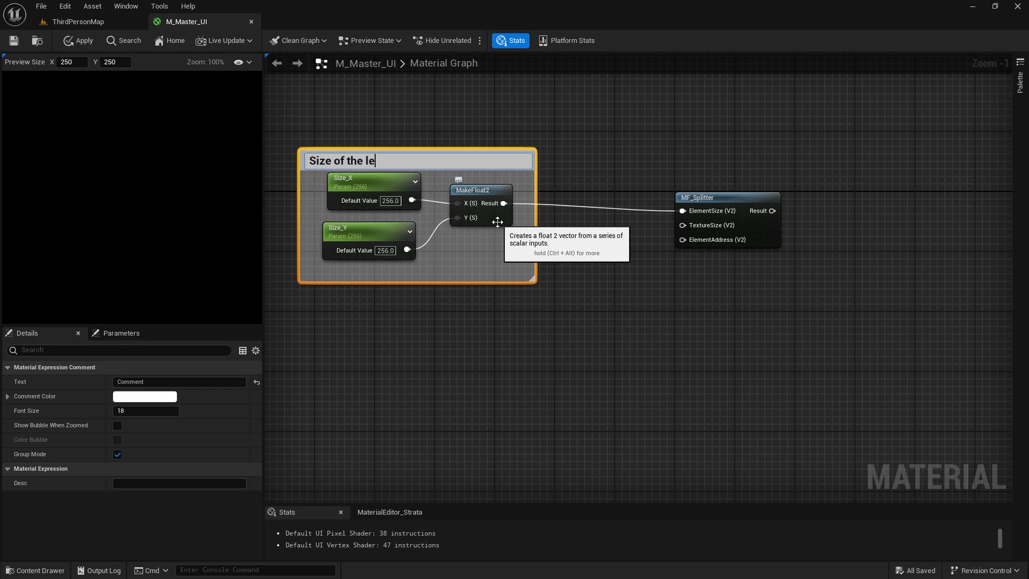
pyautogui.press('Return')
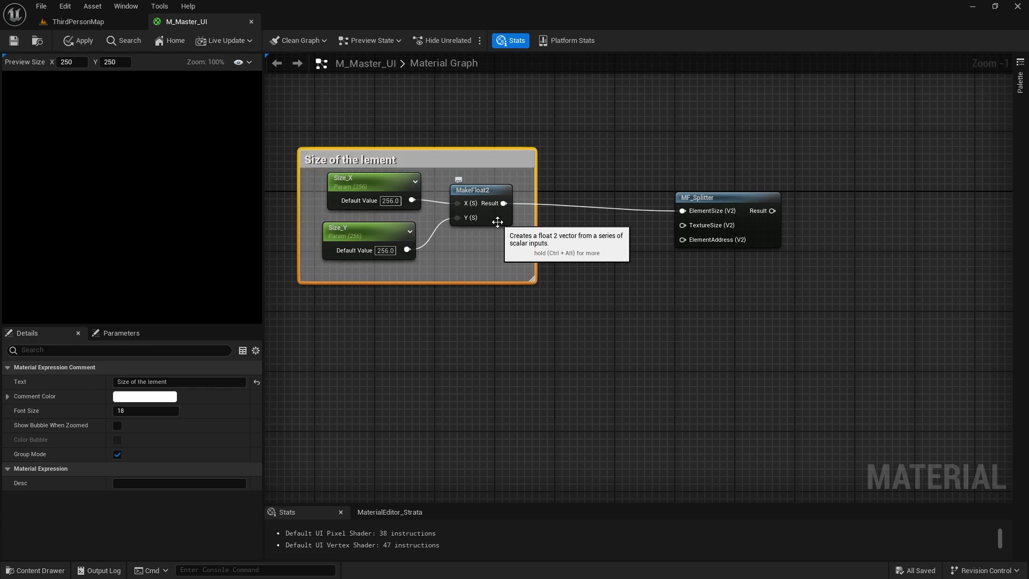
# Add an Address_X parameter below the size group and duplicate it as Address_Y
pyautogui.click(397, 306)
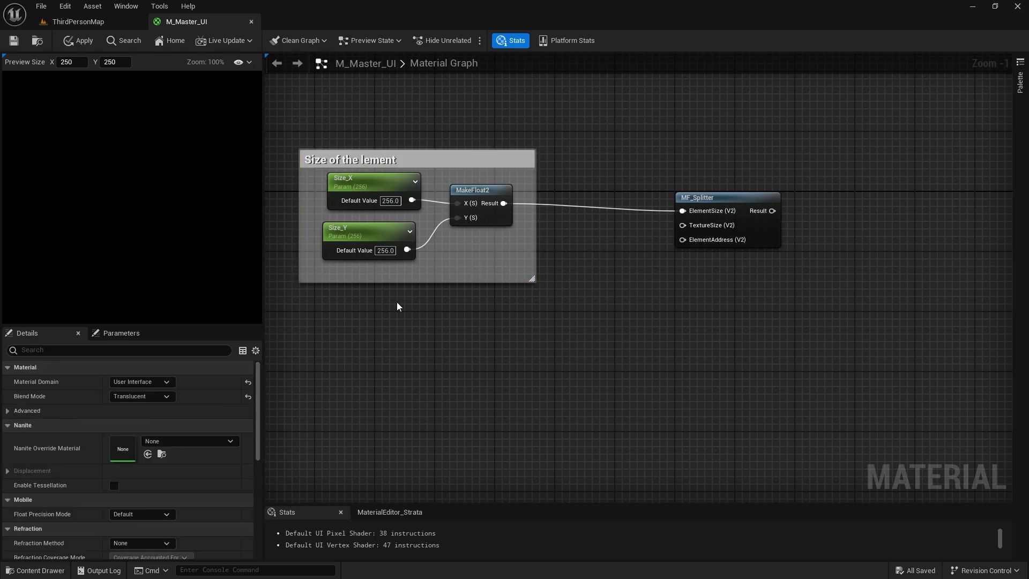
pyautogui.moveTo(352, 311); pyautogui.dragTo(370, 290, button='right')
pyautogui.click(346, 325)
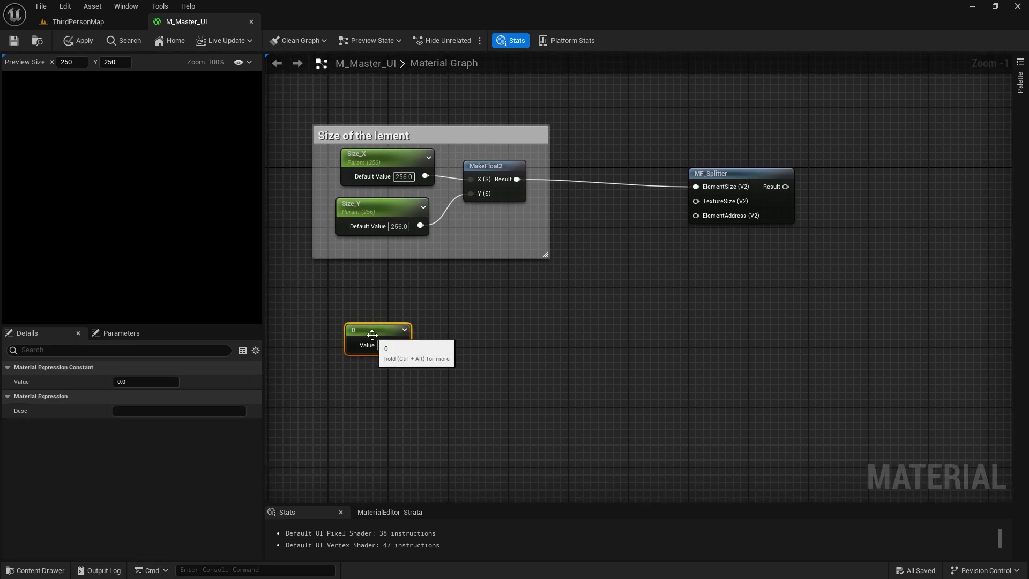
pyautogui.rightClick(361, 317)
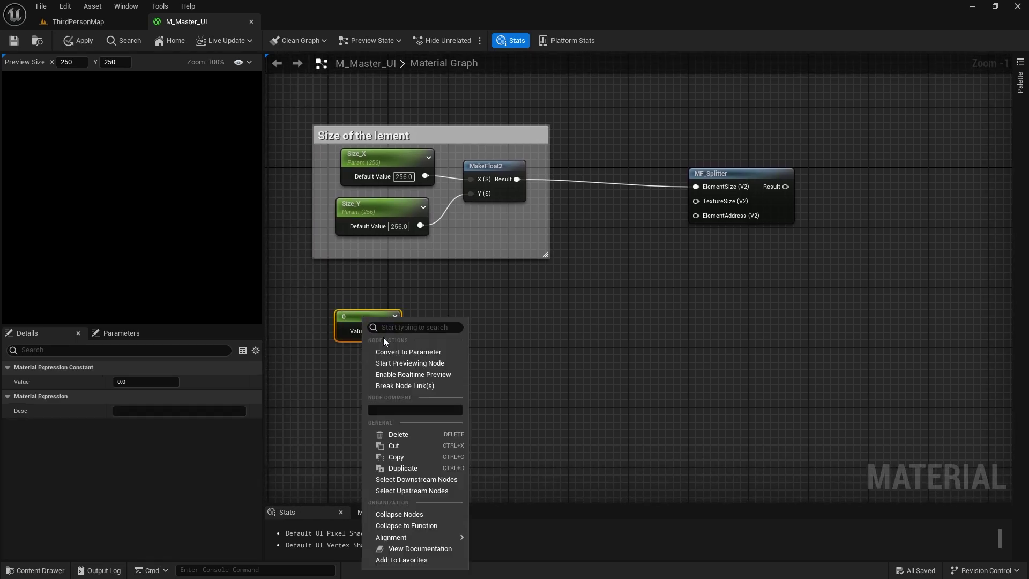
pyautogui.click(394, 349)
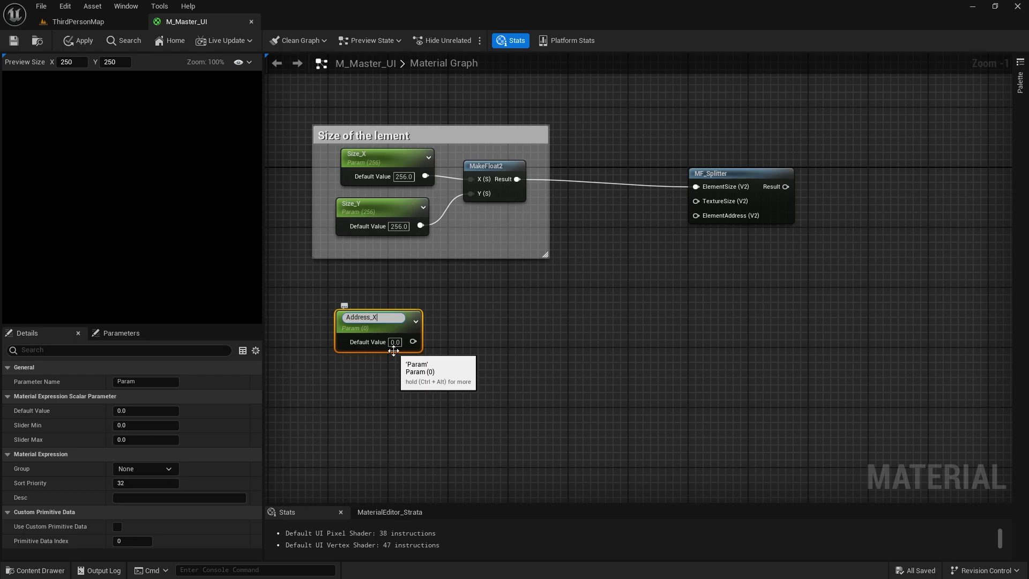
pyautogui.press('Return')
pyautogui.hotkey('ctrl', 'd')
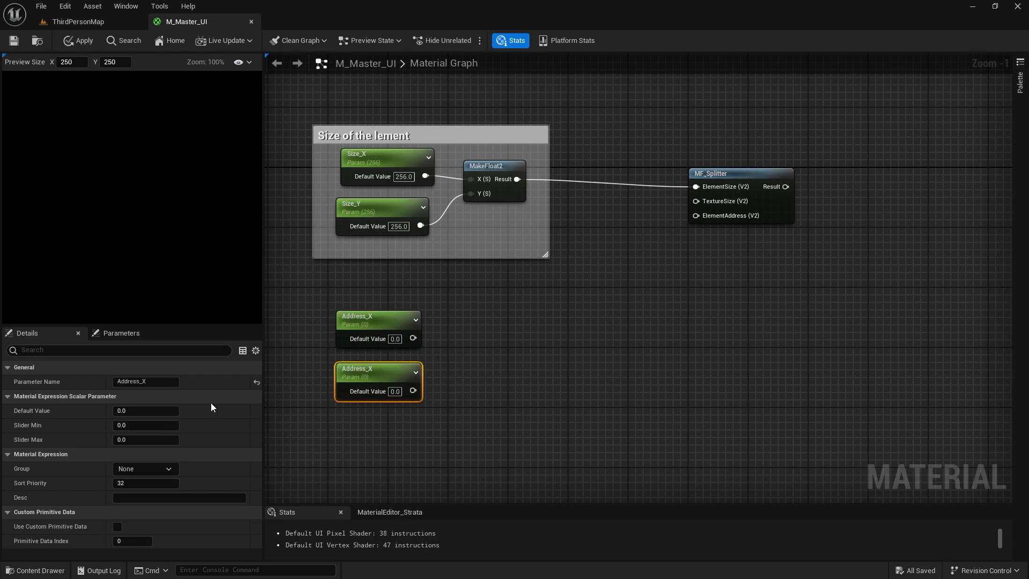
pyautogui.click(166, 382)
pyautogui.click(167, 382)
pyautogui.write('Y')
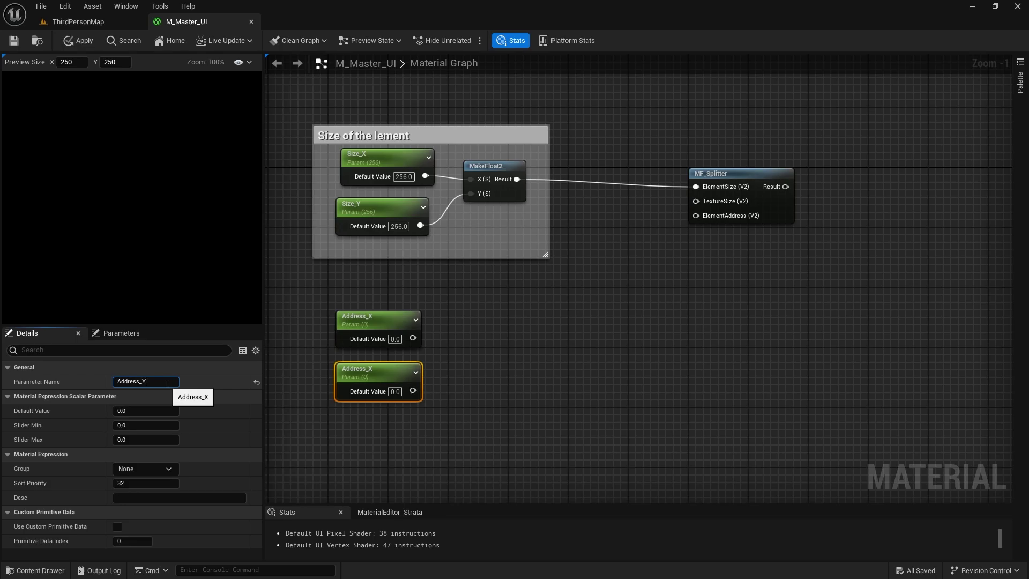
pyautogui.press('Return')
# Combine Address_X and Address_Y in a MakeFloat2 feeding MF_Splitter's ElementAddress
pyautogui.moveTo(412, 337); pyautogui.dragTo(500, 326)
pyautogui.write('make')
pyautogui.click(536, 432)
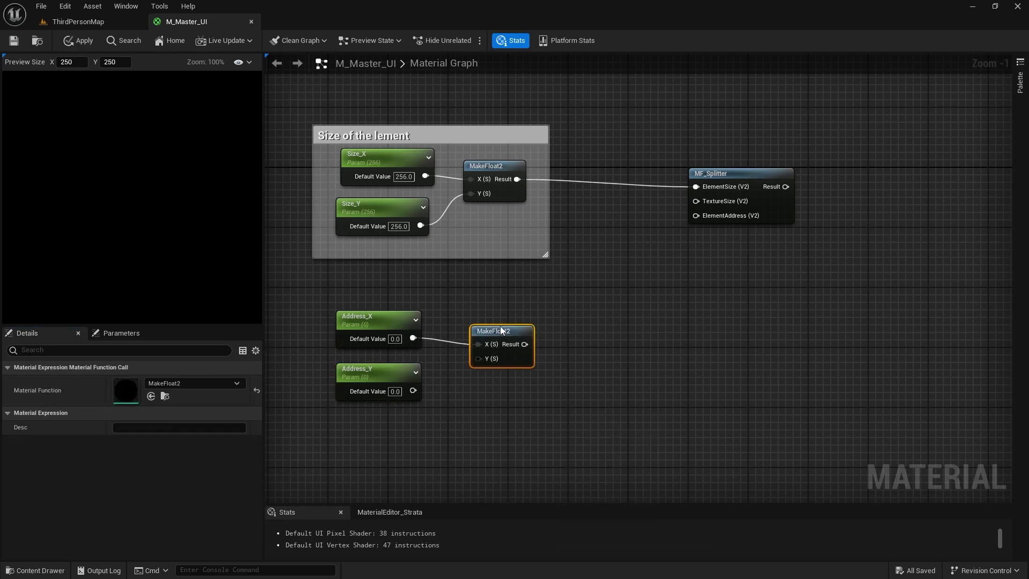
pyautogui.moveTo(417, 390); pyautogui.dragTo(697, 216)
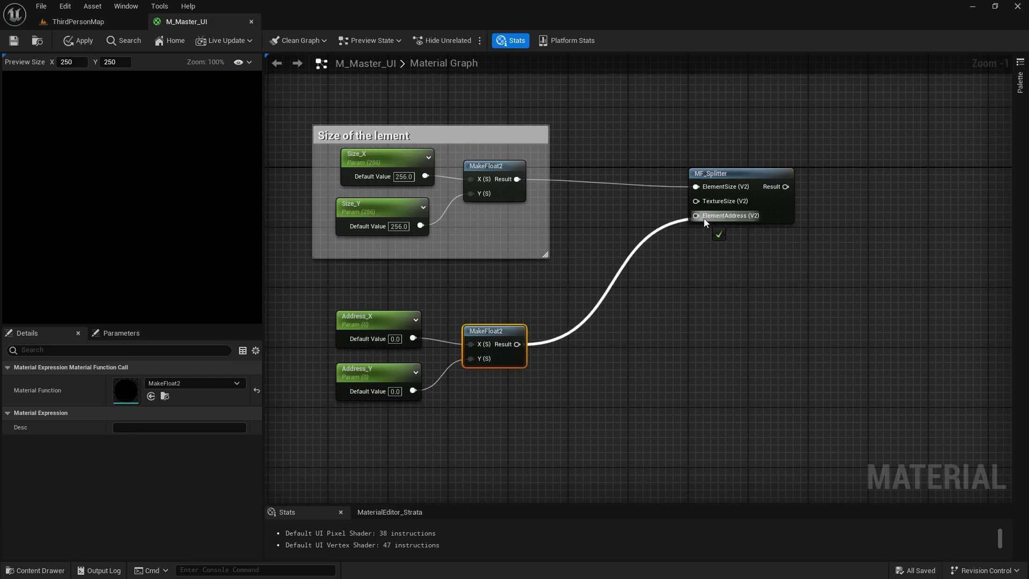
pyautogui.moveTo(391, 319); pyautogui.dragTo(459, 292, button='right')
# Wrap the address nodes in a comment titled 'Address of the element'
pyautogui.moveTo(394, 276); pyautogui.dragTo(600, 411)
pyautogui.write('c')
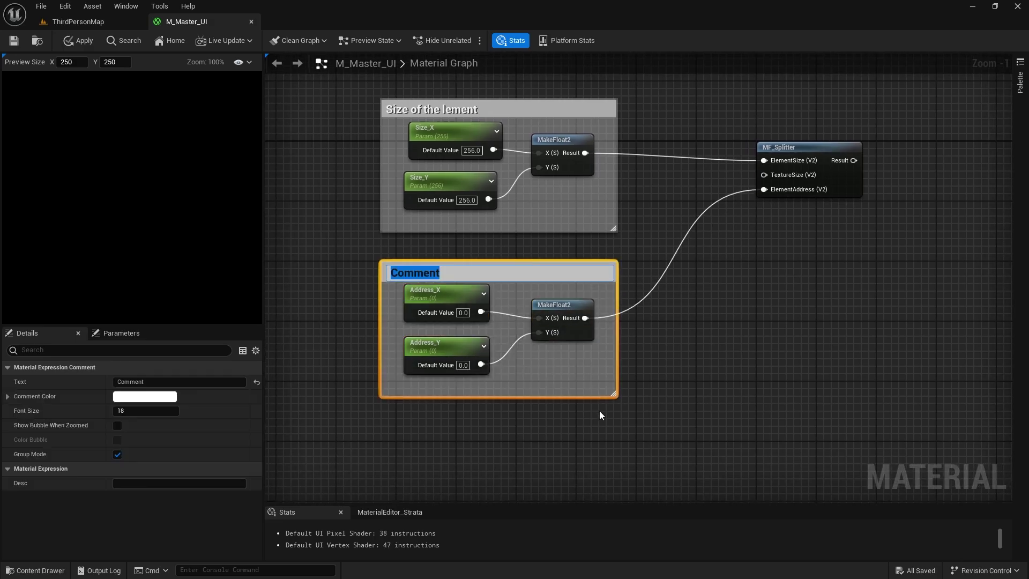
pyautogui.write('Address')
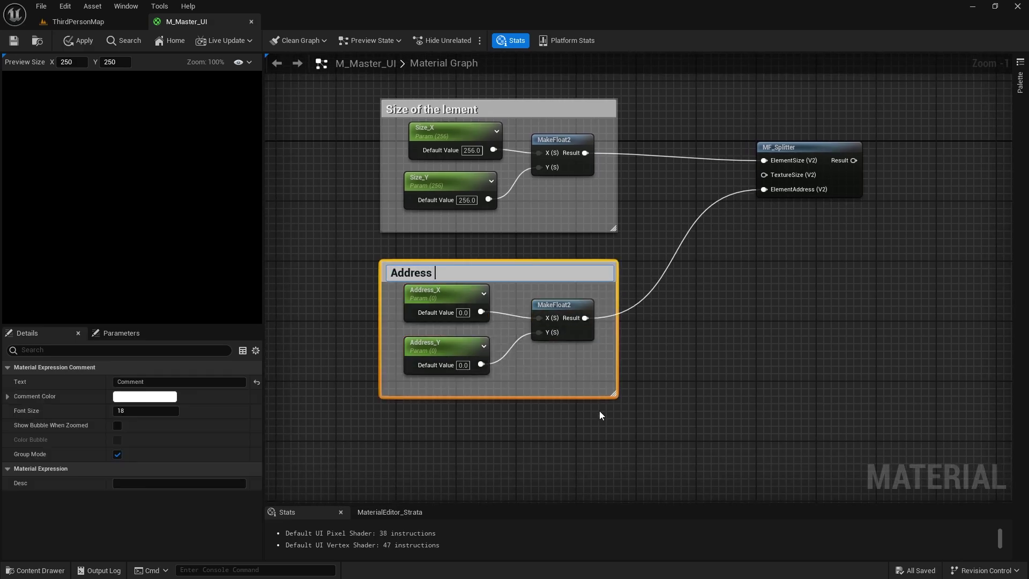
pyautogui.write(' of the element')
pyautogui.press('Return')
# Correct the size comment's title to 'Size of the element'
pyautogui.click(464, 112)
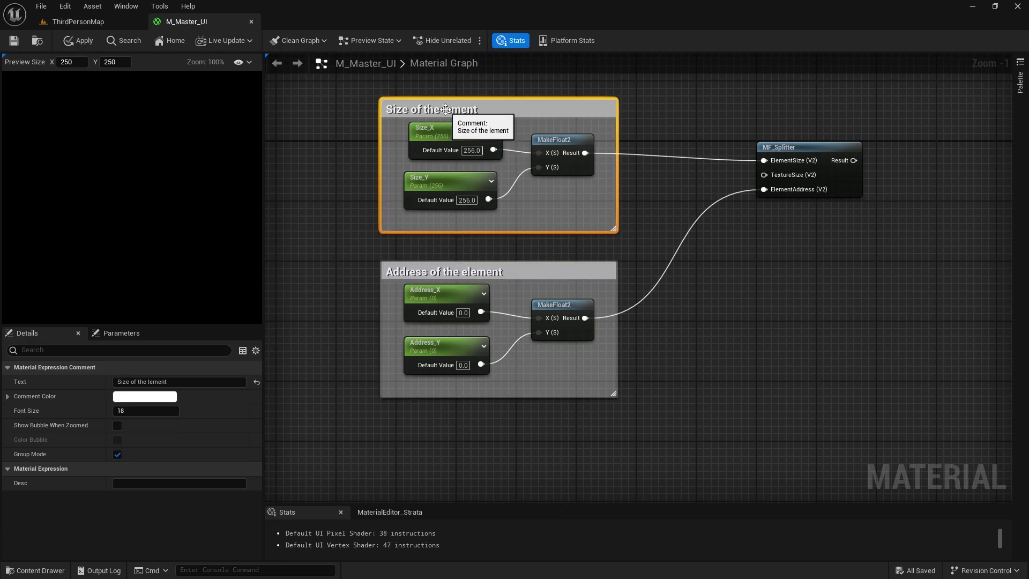
pyautogui.doubleClick(448, 111)
pyautogui.moveTo(449, 110); pyautogui.dragTo(486, 110)
pyautogui.write('elee')
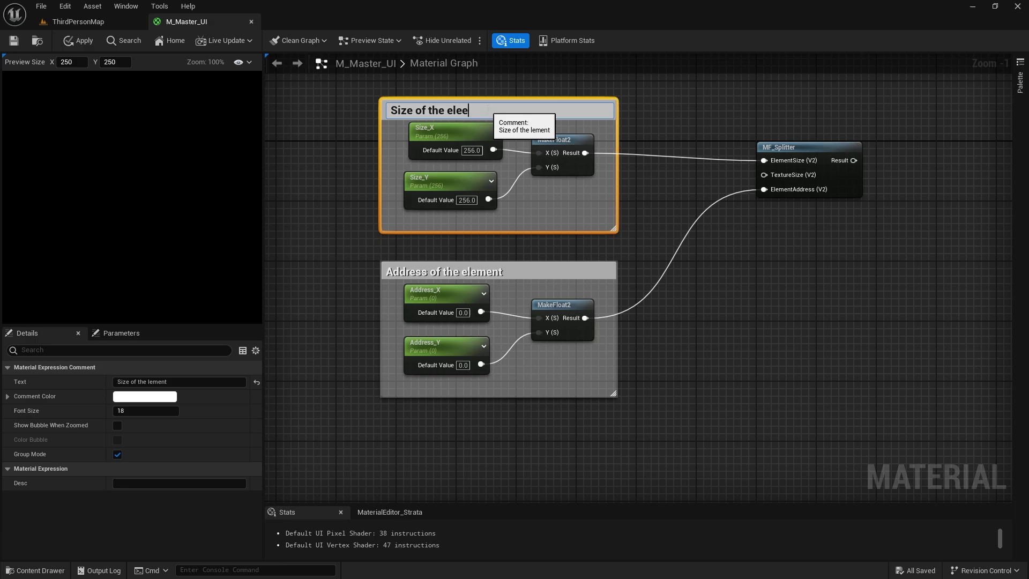
pyautogui.write('ment')
pyautogui.press('Return')
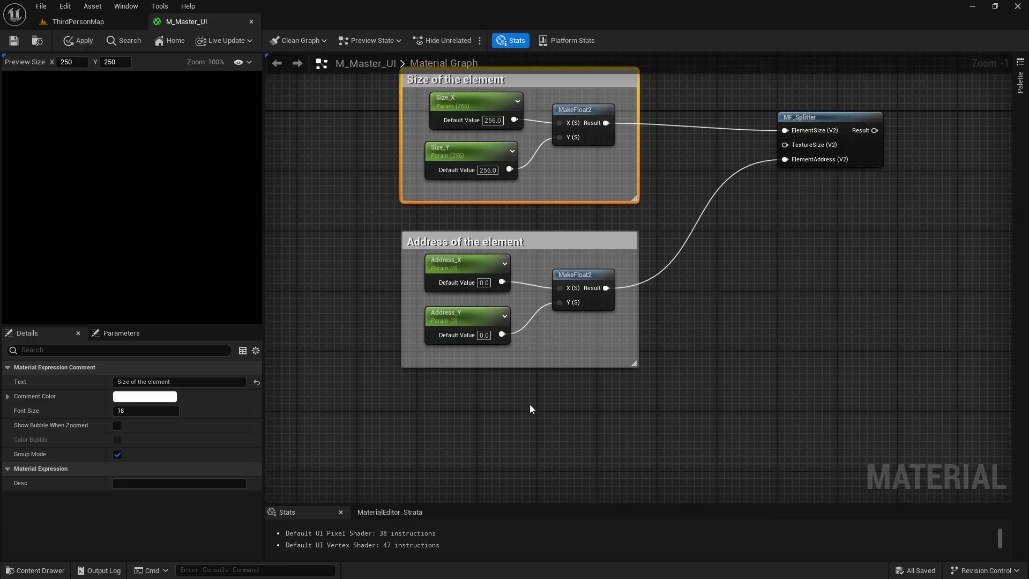
# Add a Custom expression node below the Address comment and delete its default code
pyautogui.rightClick(483, 440)
pyautogui.write('custom')
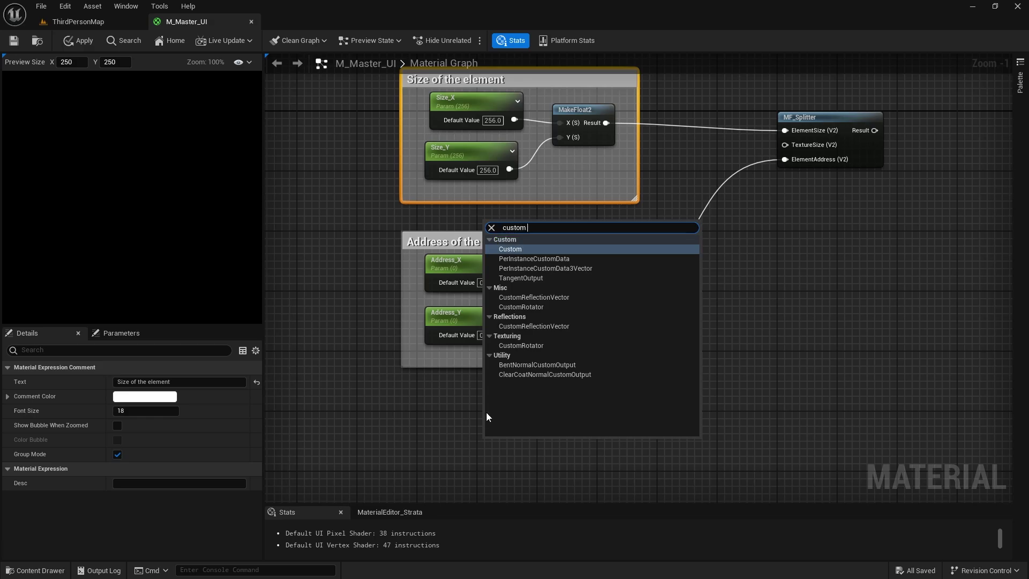
pyautogui.click(531, 250)
pyautogui.moveTo(599, 454); pyautogui.dragTo(532, 410)
pyautogui.moveTo(634, 419); pyautogui.dragTo(677, 352, button='right')
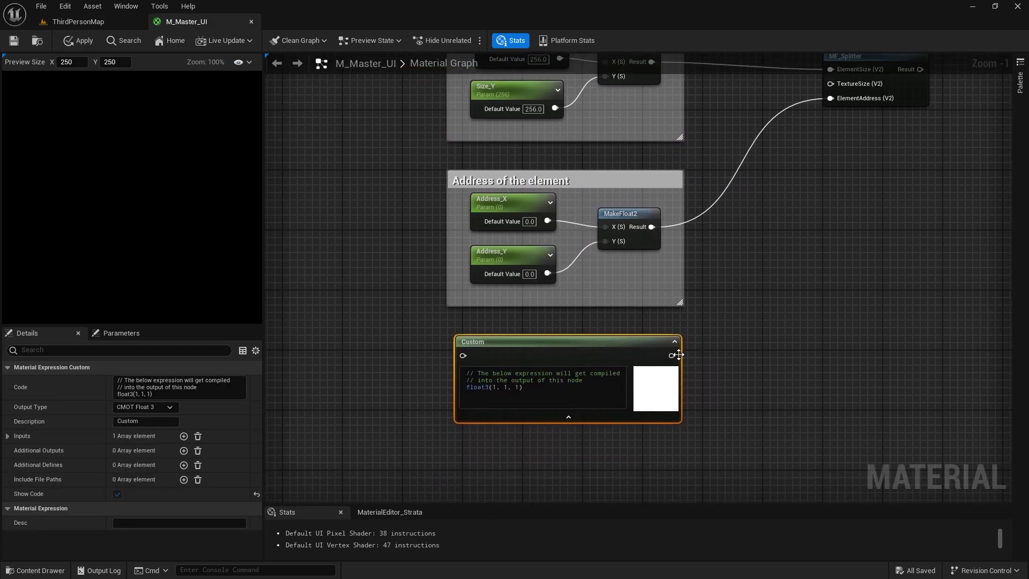
pyautogui.click(532, 389)
pyautogui.press('BackSpace')
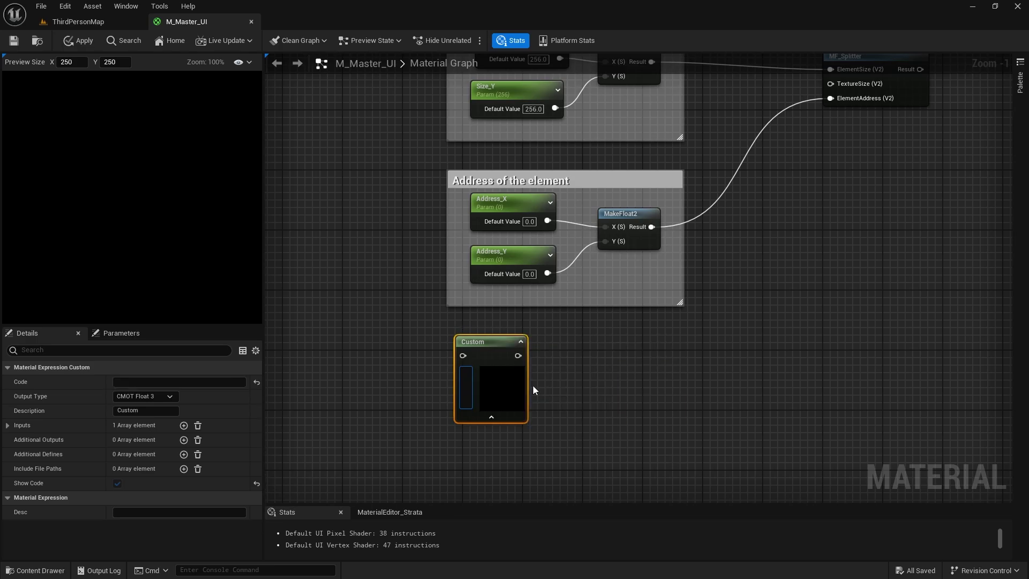
# Wire the Custom output into MF_Splitter's TextureSize, set output type CMOT Float 2, and expand its inputs
pyautogui.moveTo(551, 329); pyautogui.dragTo(545, 366, button='right')
pyautogui.moveTo(511, 393); pyautogui.dragTo(836, 122)
pyautogui.click(144, 397)
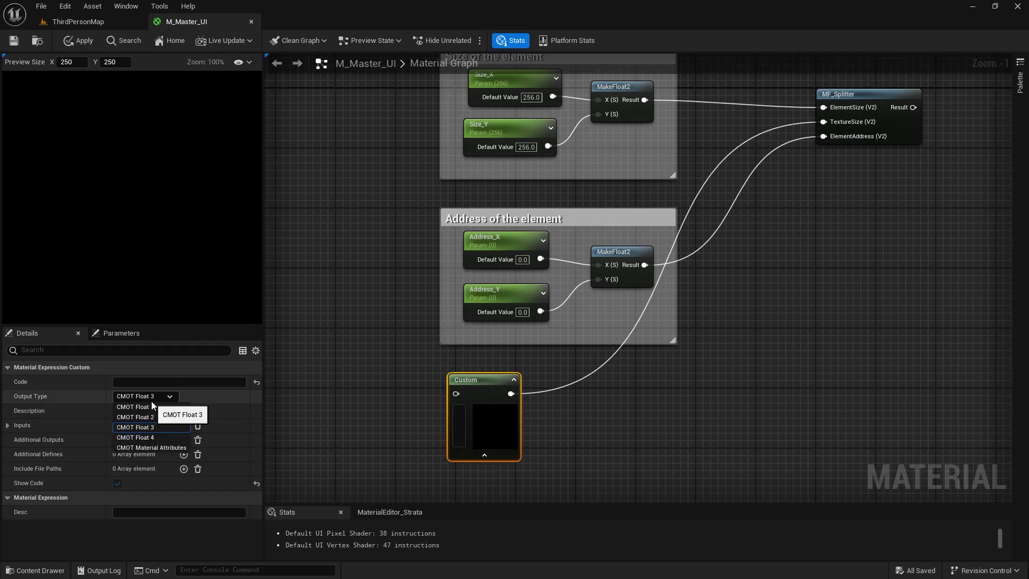
pyautogui.click(151, 417)
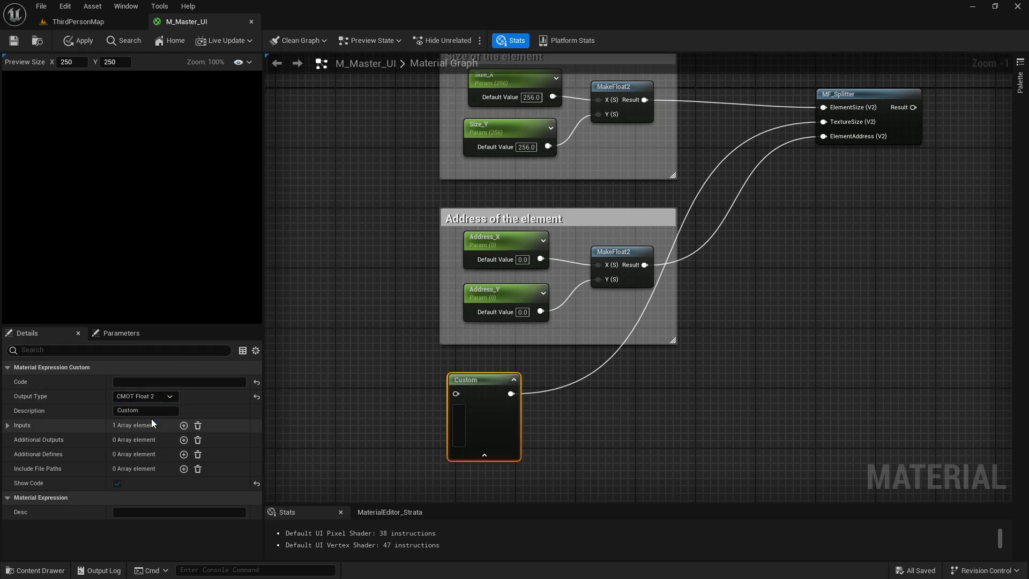
pyautogui.click(50, 427)
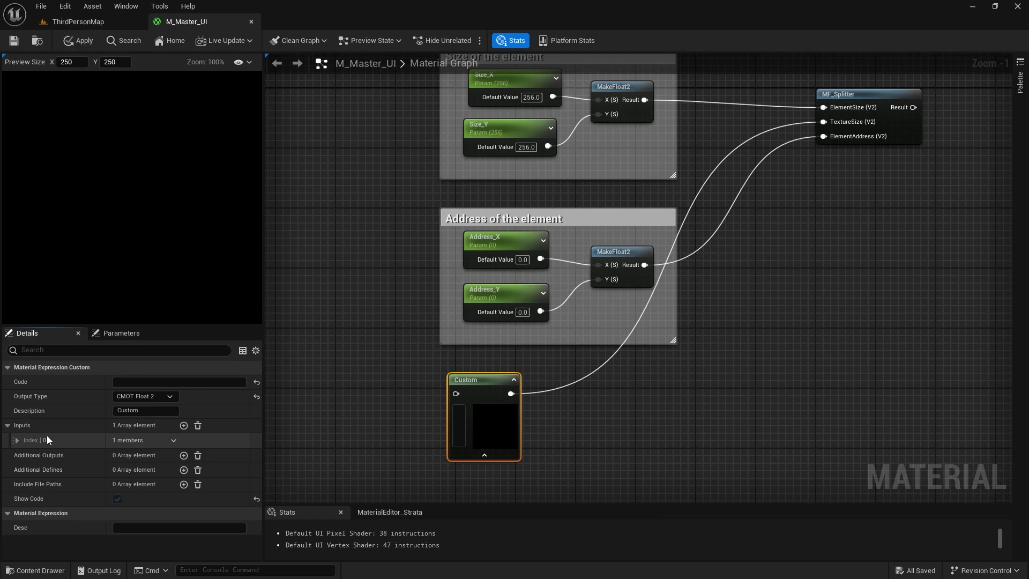
pyautogui.click(47, 436)
pyautogui.moveTo(384, 421); pyautogui.dragTo(533, 421, button='right')
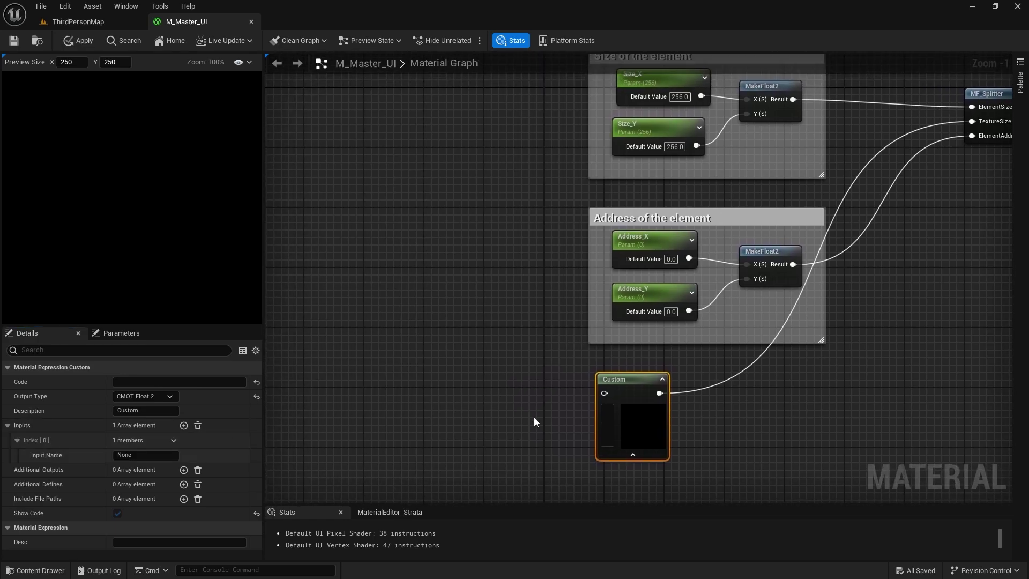
# Wire a new Texture Object node into the Custom node through an input named TextureObject
pyautogui.rightClick(337, 368)
pyautogui.write('textureobj')
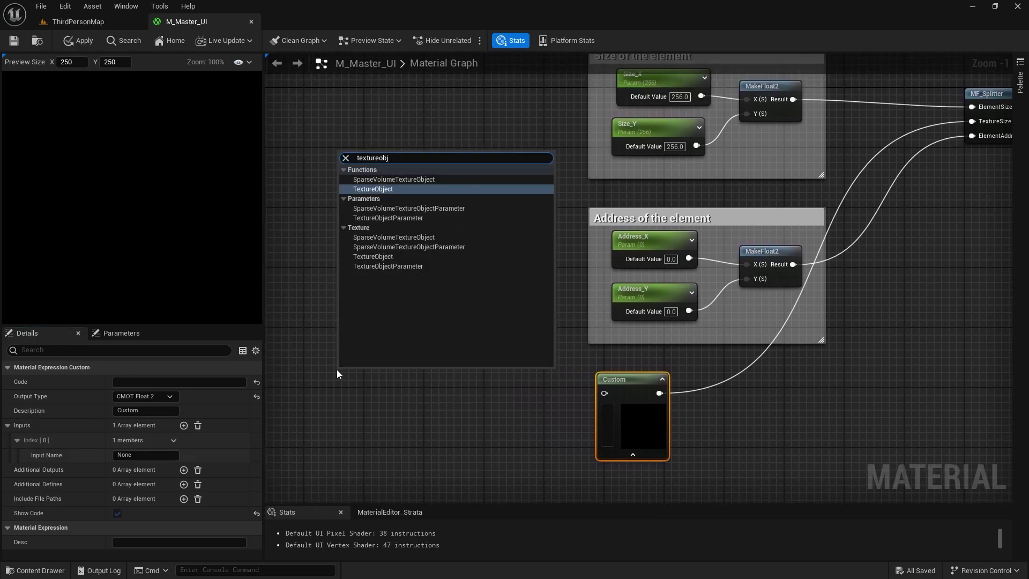
pyautogui.press('Return')
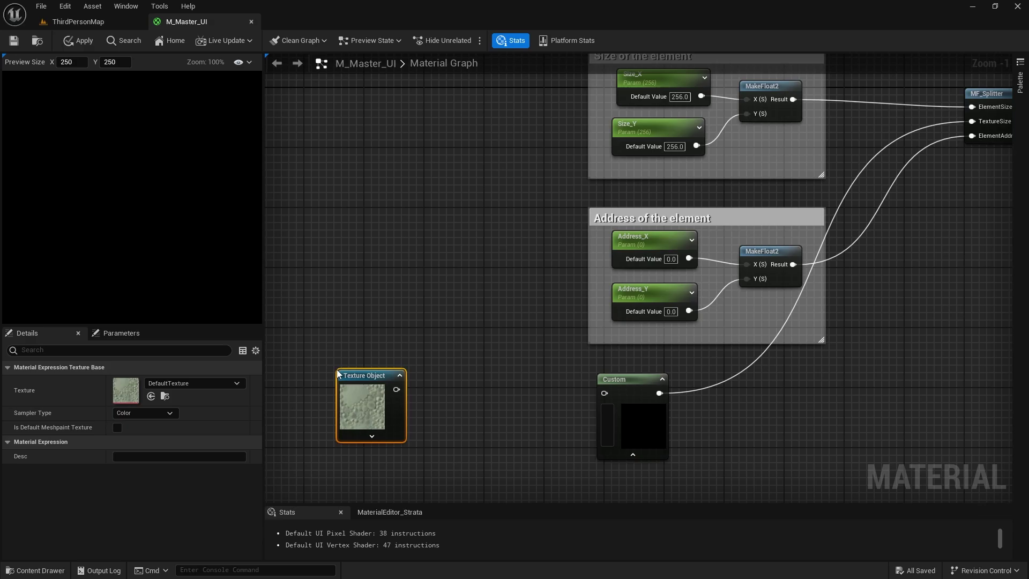
pyautogui.moveTo(396, 390); pyautogui.dragTo(604, 394)
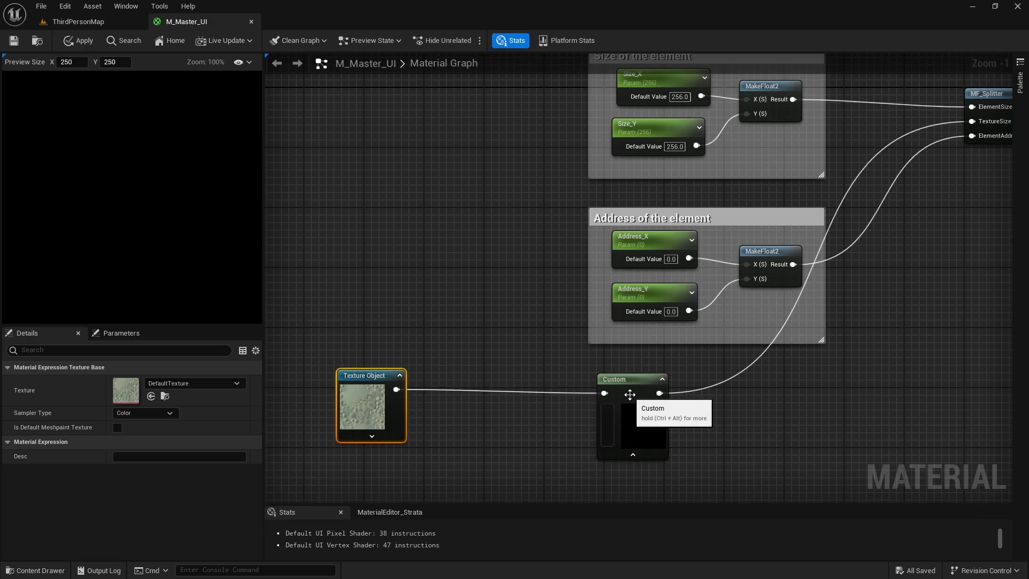
pyautogui.click(627, 395)
pyautogui.click(149, 454)
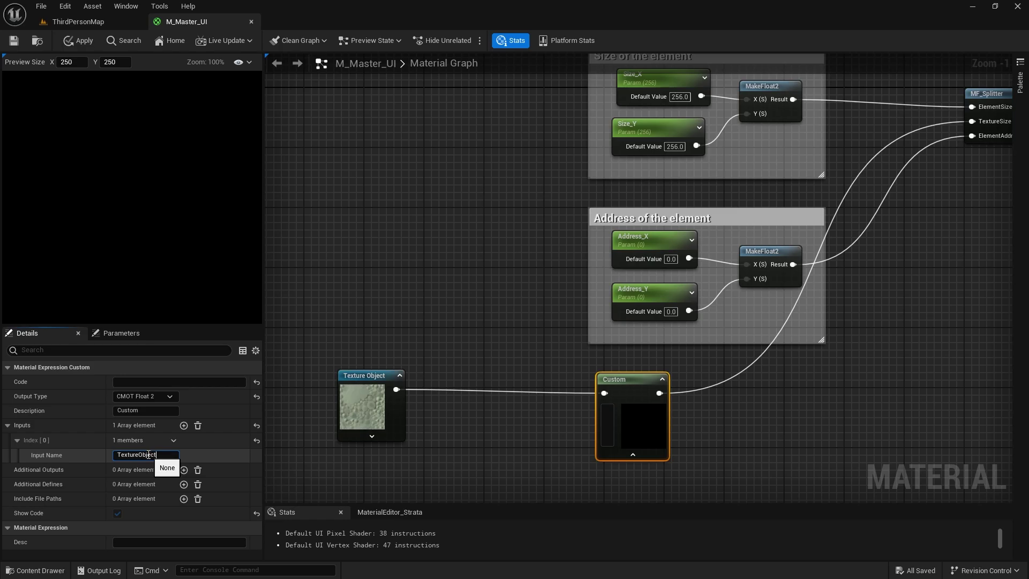
pyautogui.press('Return')
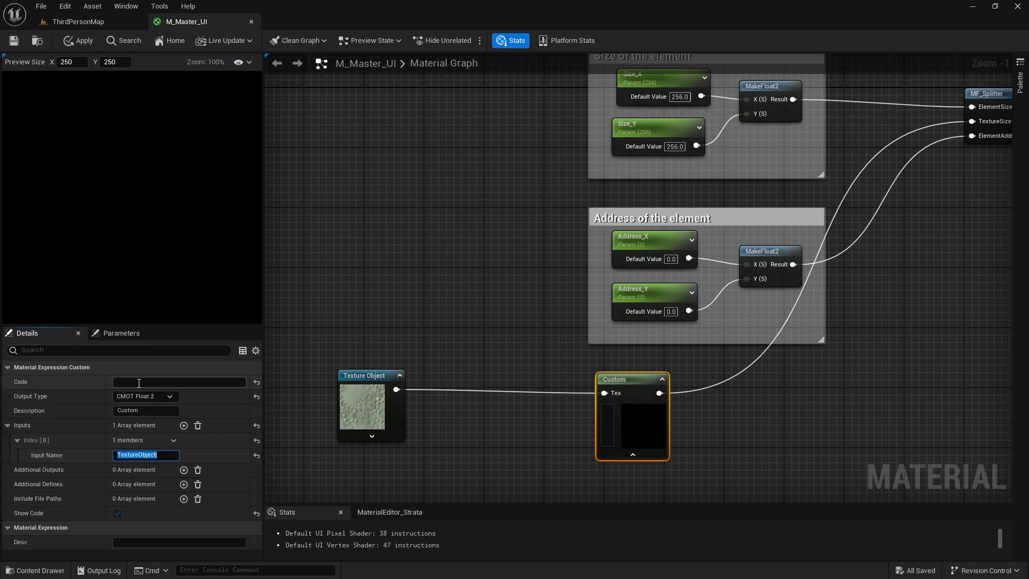
# Write the code 'float dim; TextureObject.GetDimensions(dim.x, dim.y); return dim;' in the Custom node
pyautogui.click(139, 382)
pyautogui.write('float')
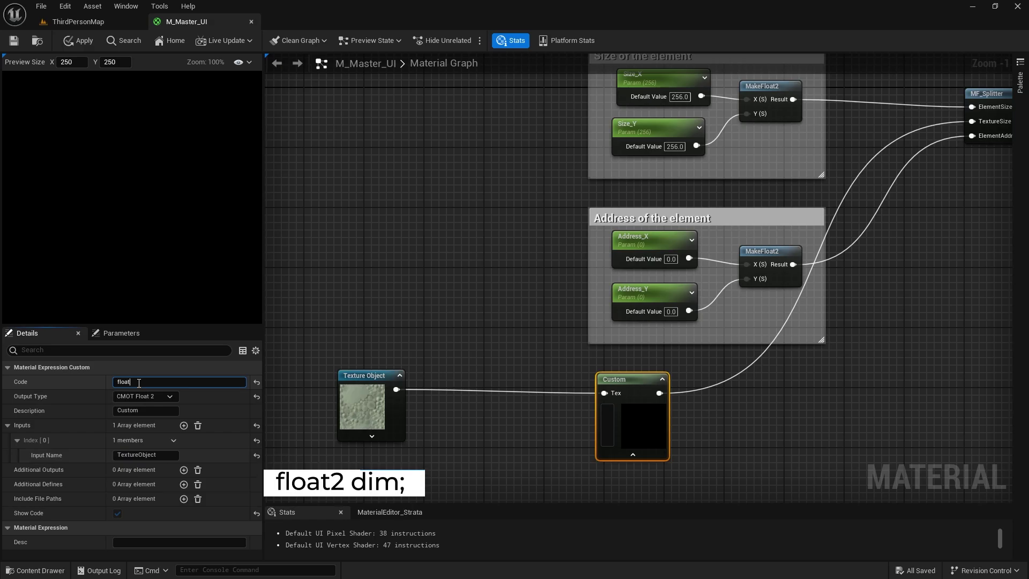
pyautogui.write(' dim')
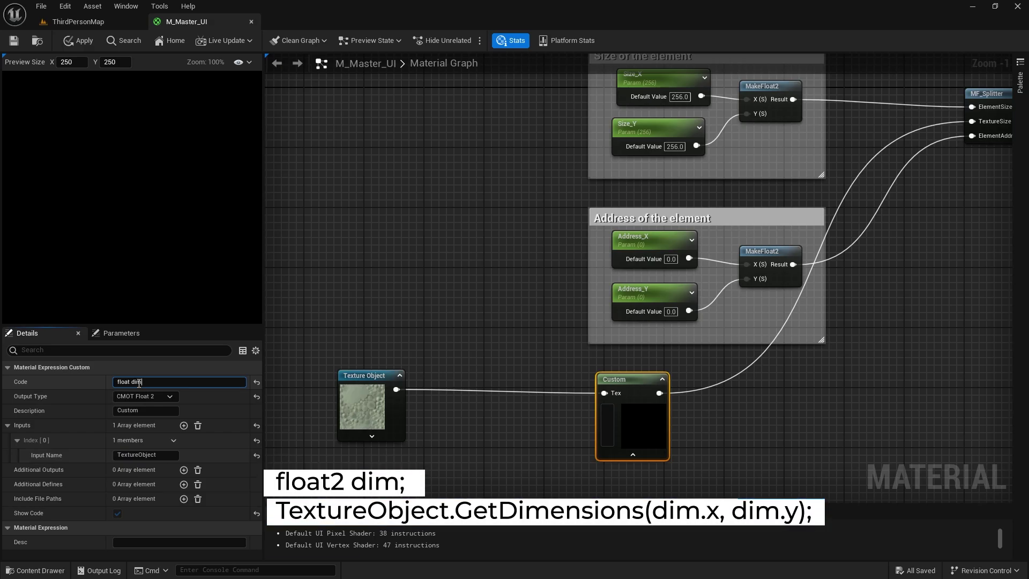
pyautogui.write(';')
pyautogui.hotkey('shift', 'Return')
pyautogui.write('Textu')
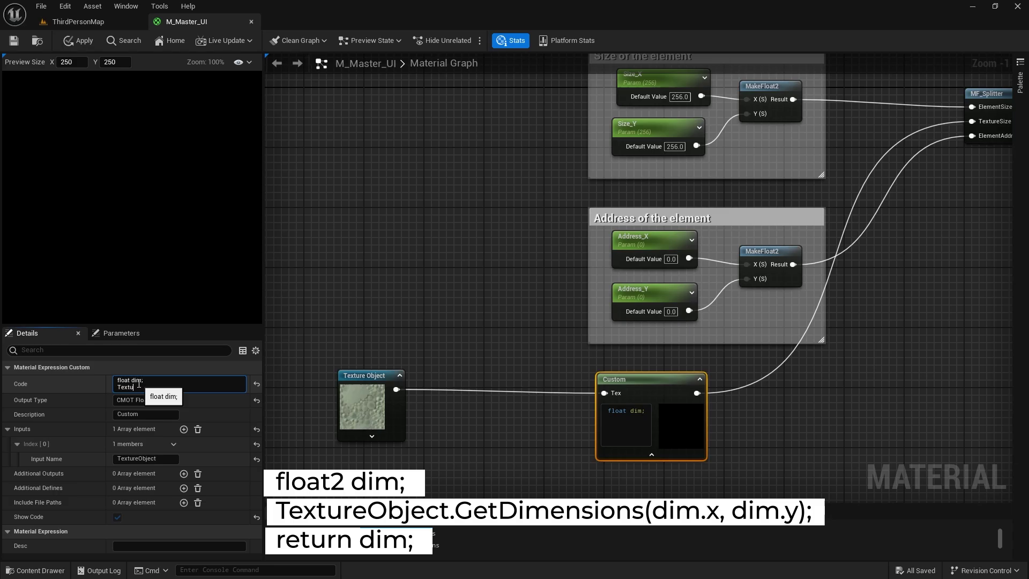
pyautogui.write('re')
pyautogui.hotkey('shift', 'Return')
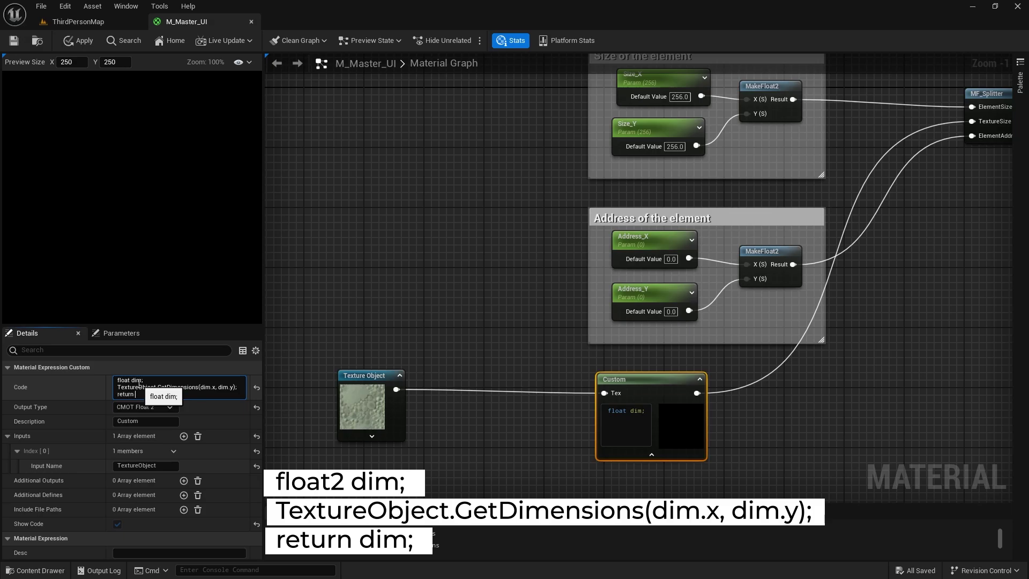
pyautogui.press('Return')
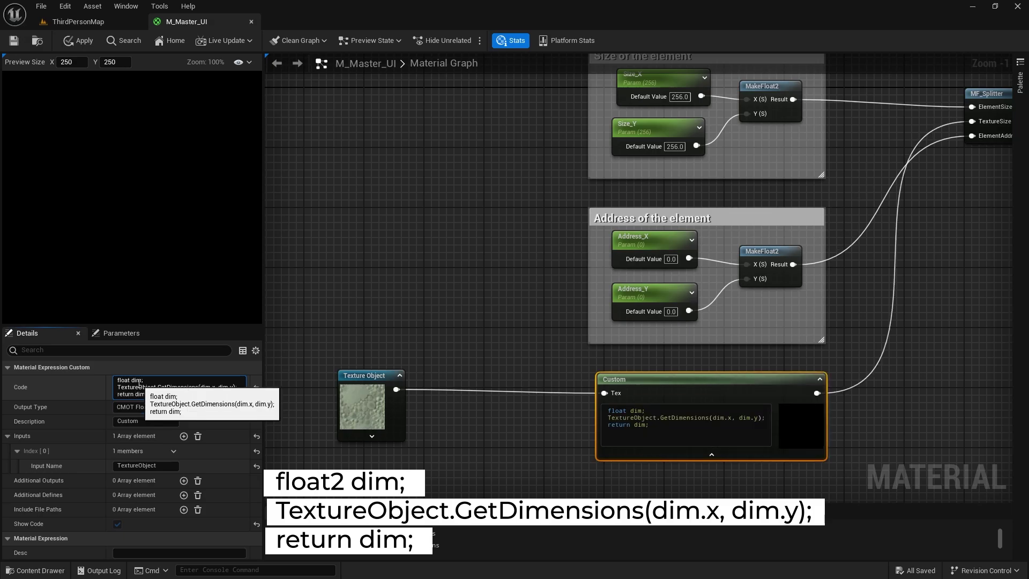
# Attach a DebugFloat2Values node to the Custom output and preview it
pyautogui.moveTo(768, 350); pyautogui.dragTo(693, 329, button='right')
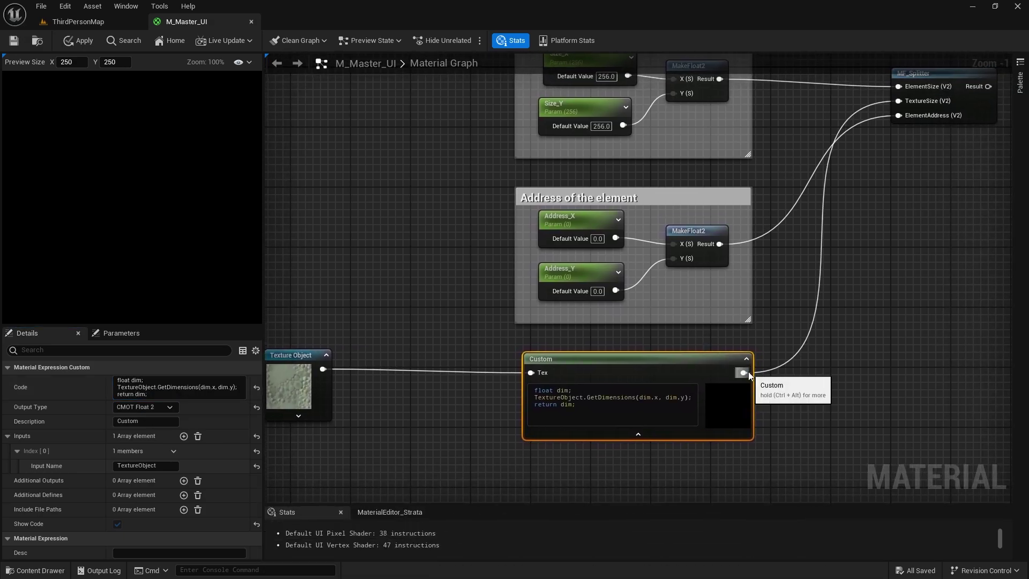
pyautogui.moveTo(744, 373); pyautogui.dragTo(817, 402)
pyautogui.write('debug')
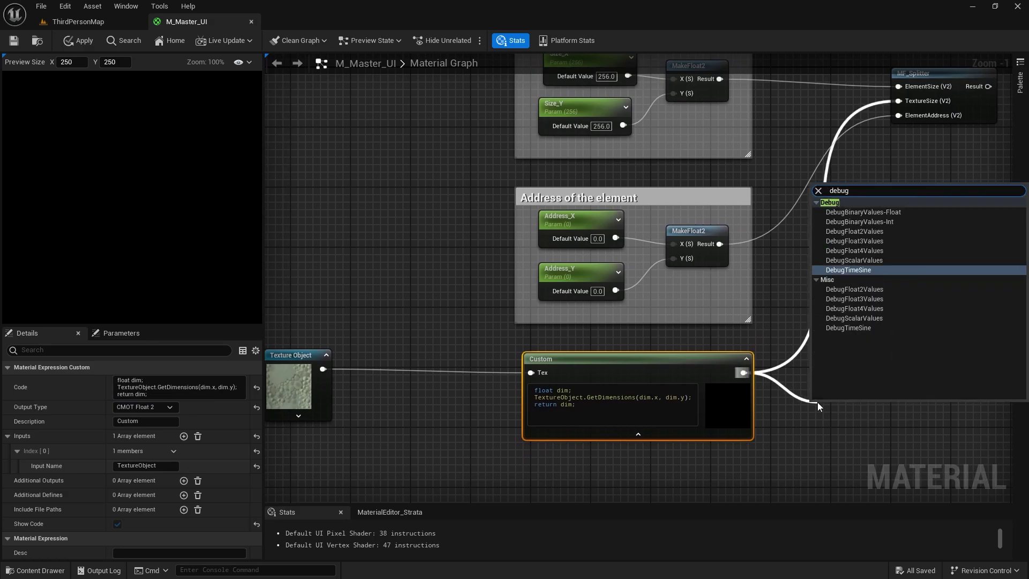
pyautogui.click(898, 232)
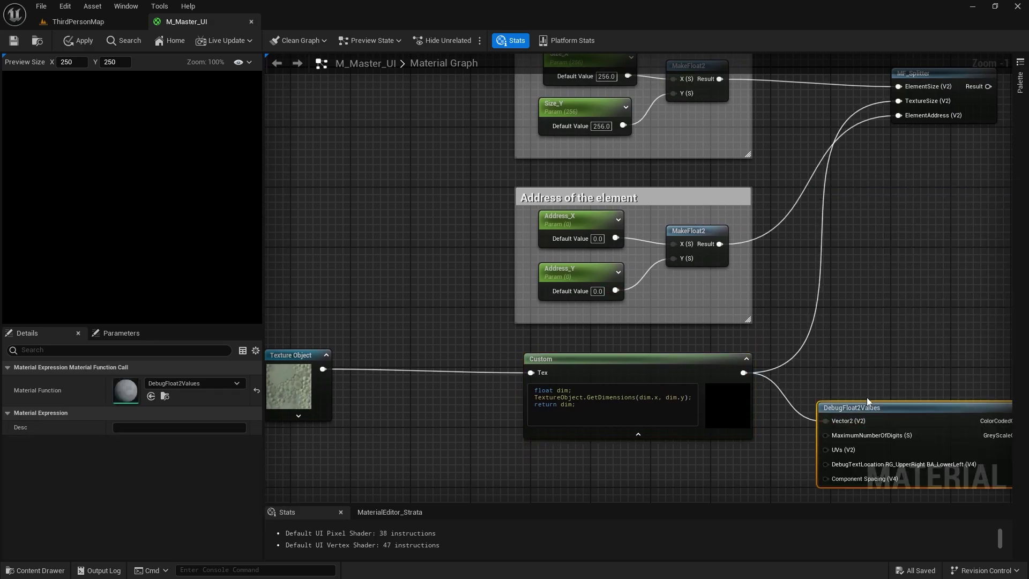
pyautogui.moveTo(862, 371); pyautogui.dragTo(790, 365, button='right')
pyautogui.rightClick(825, 355)
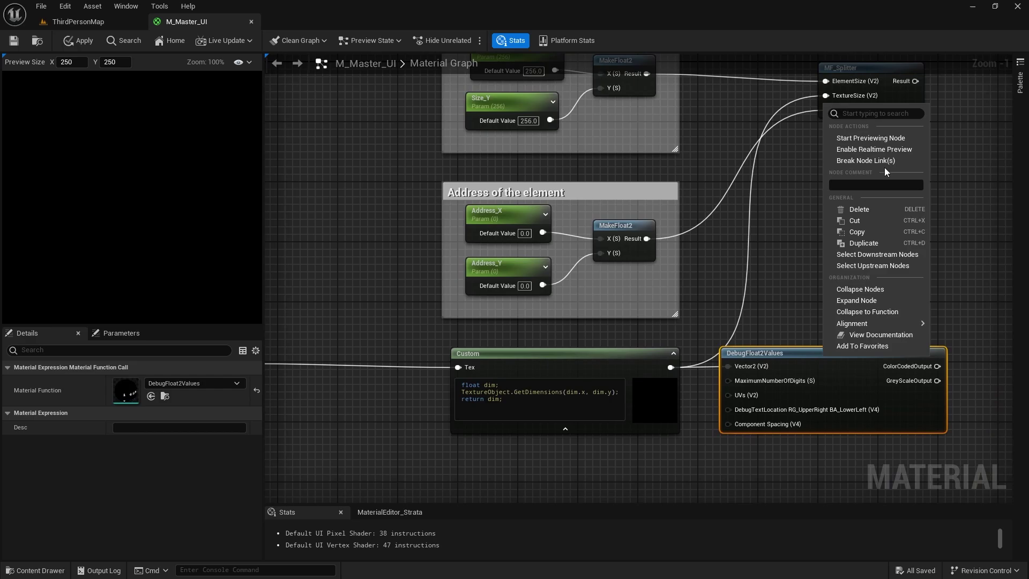
pyautogui.click(887, 138)
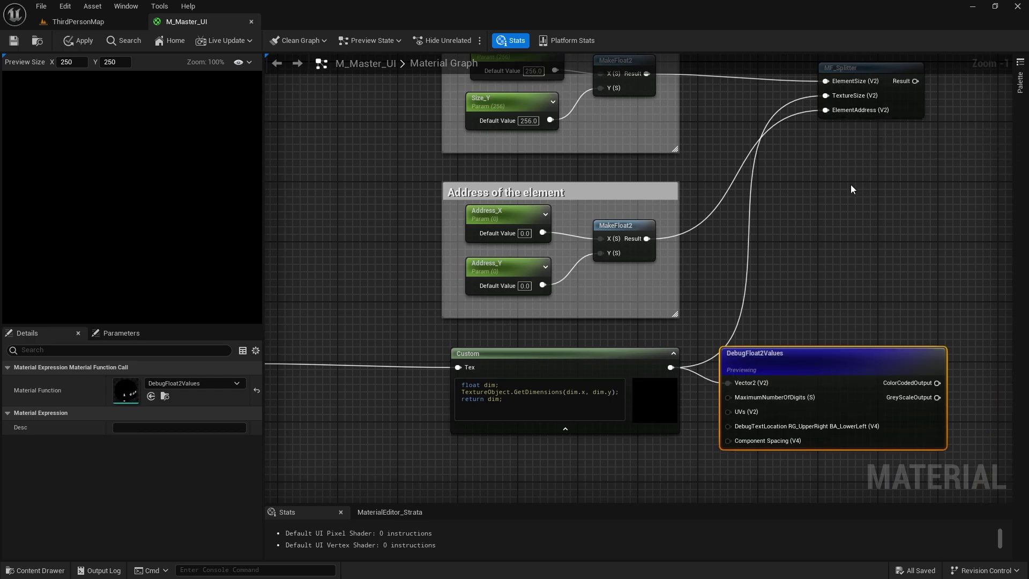
# Change the code's declaration to 'float2 dim;' so the preview reads 128.0001 twice
pyautogui.moveTo(638, 315); pyautogui.dragTo(750, 308, button='right')
pyautogui.click(713, 361)
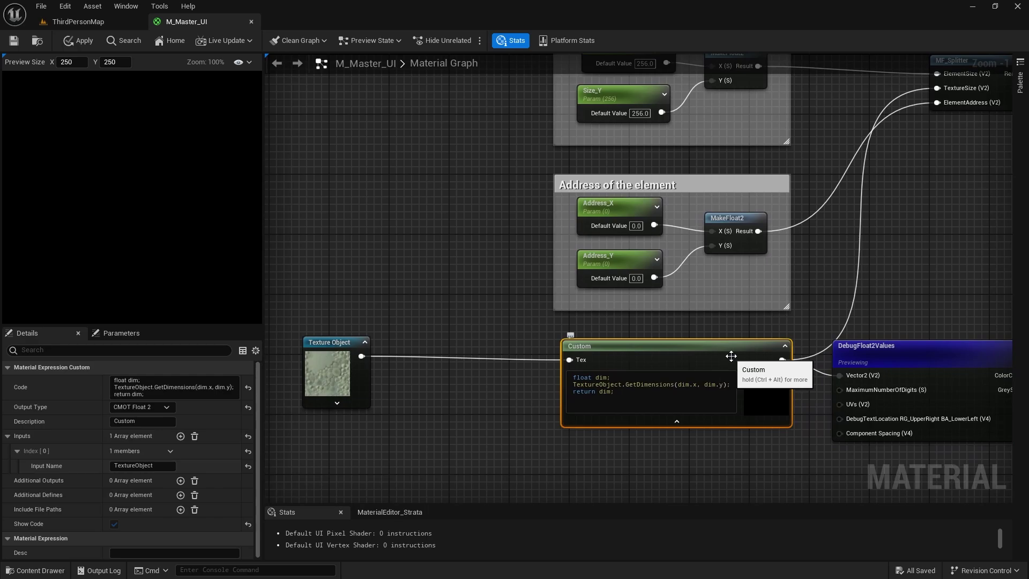
pyautogui.click(592, 378)
pyautogui.write('2')
pyautogui.press('Return')
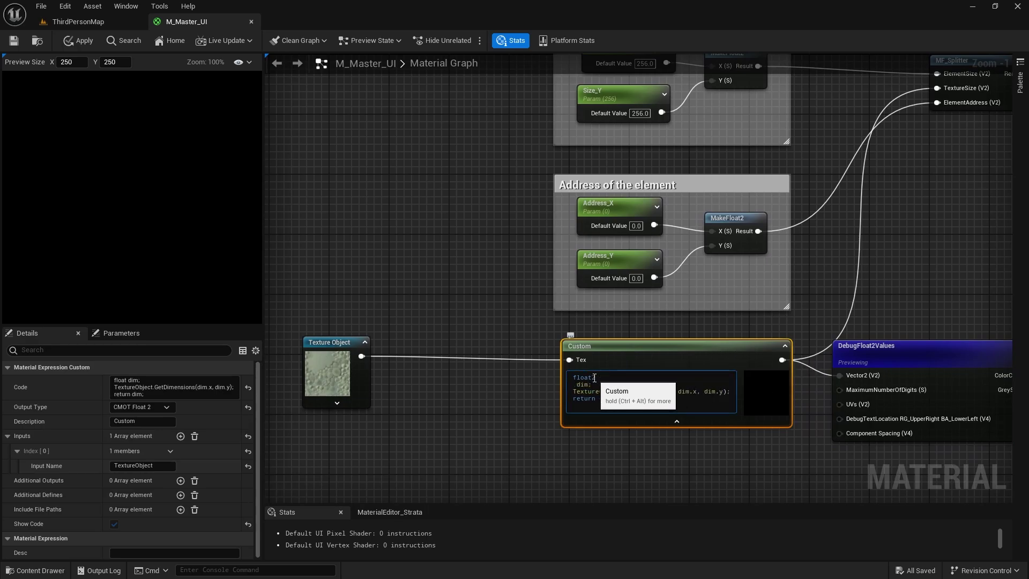
pyautogui.press('BackSpace')
pyautogui.click(642, 444)
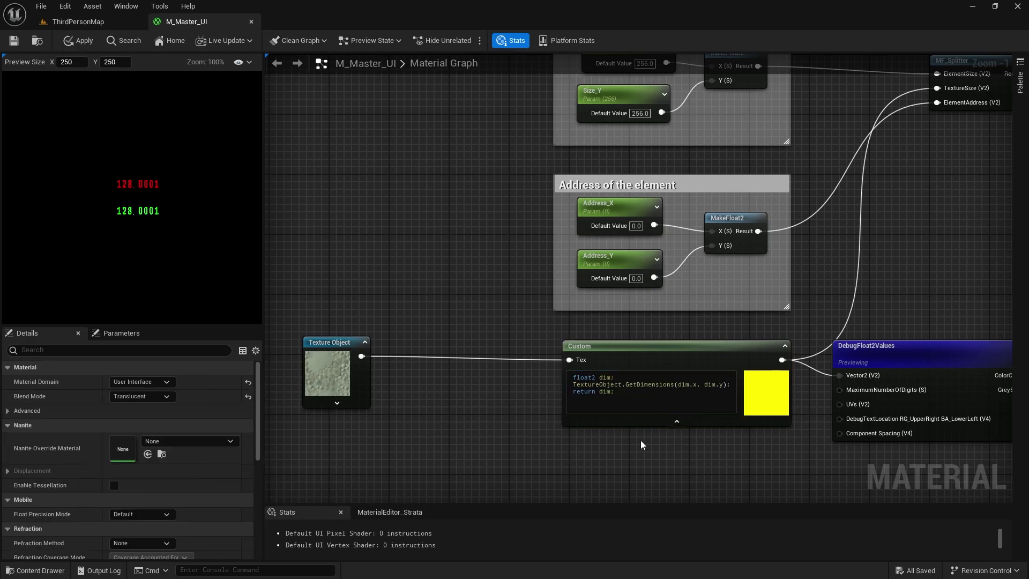
# Delete the debug node and convert the Texture Object into a parameter named Atlas
pyautogui.click(884, 355)
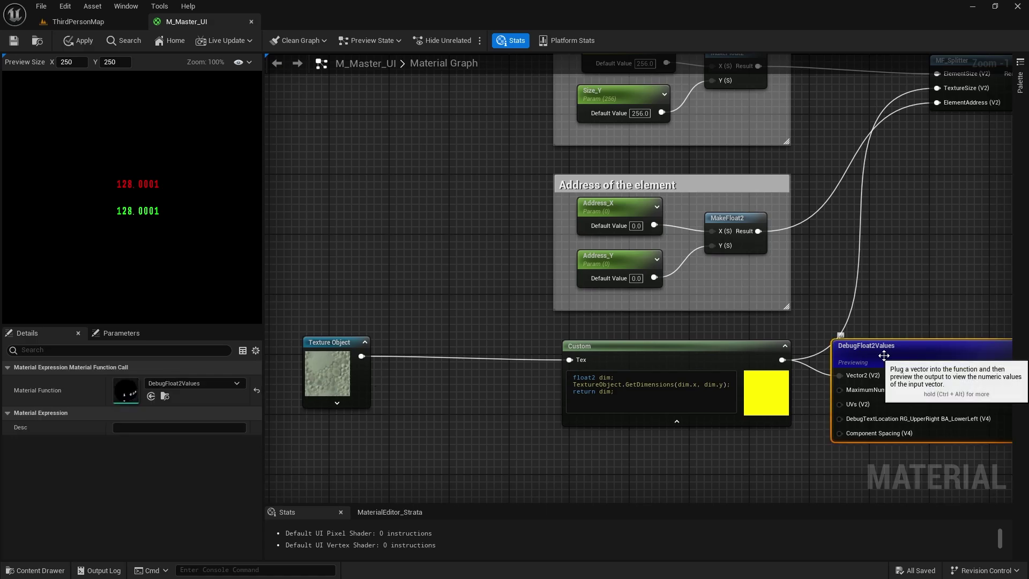
pyautogui.press('Delete')
pyautogui.moveTo(389, 342); pyautogui.dragTo(450, 342, button='right')
pyautogui.rightClick(378, 342)
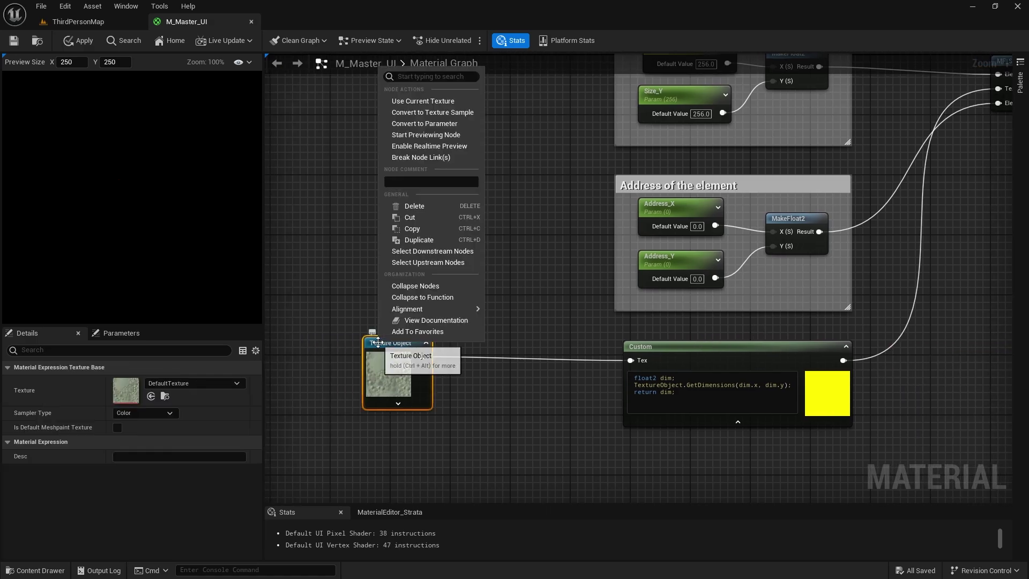
pyautogui.click(429, 124)
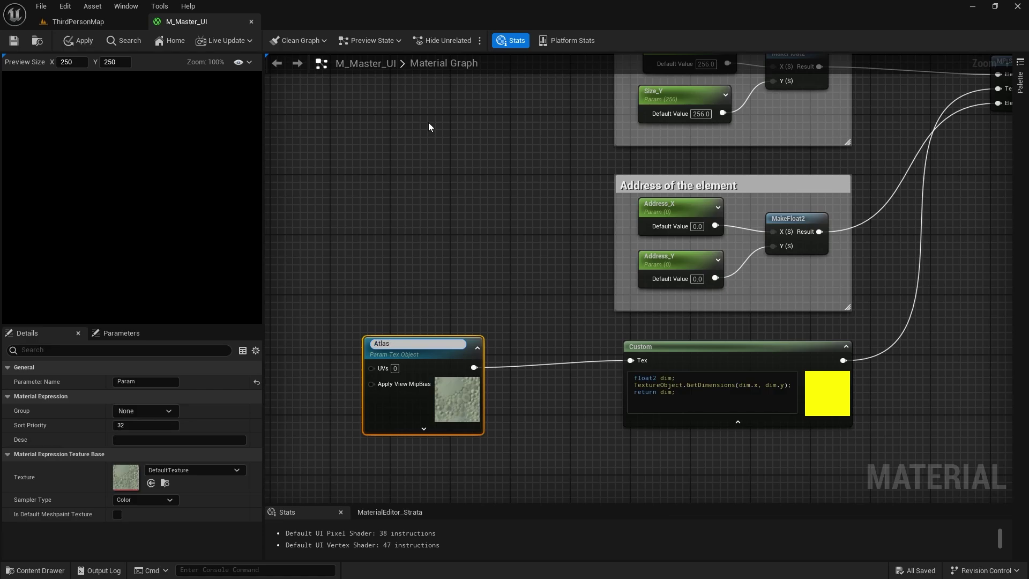
pyautogui.write('Atlas')
pyautogui.press('Return')
# Test-connect MF_Splitter to Final Color, then disconnect it and reposition the node
pyautogui.scroll(-4, 431, 215)
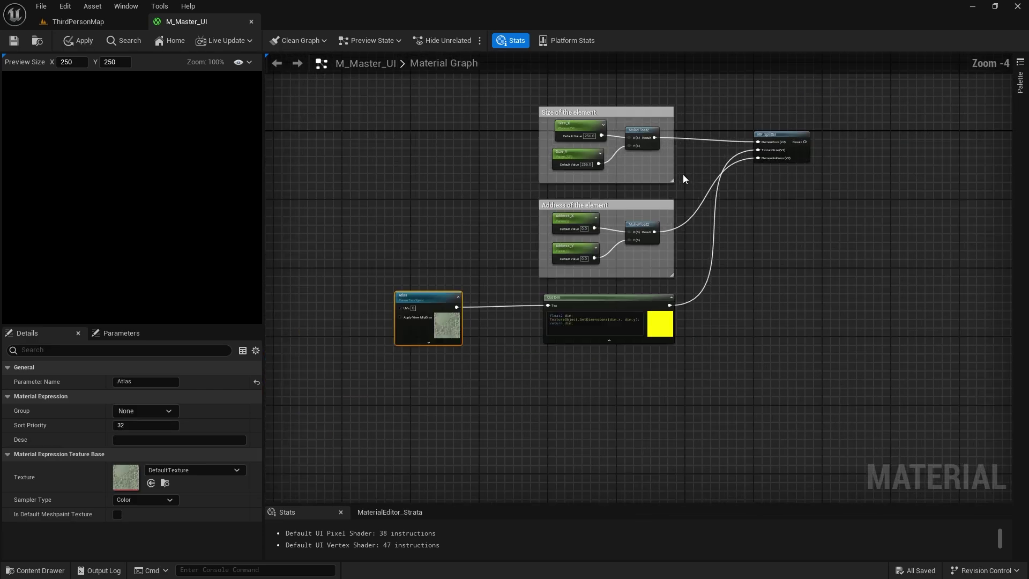
pyautogui.moveTo(739, 185); pyautogui.dragTo(587, 217, button='right')
pyautogui.scroll(2, 662, 188)
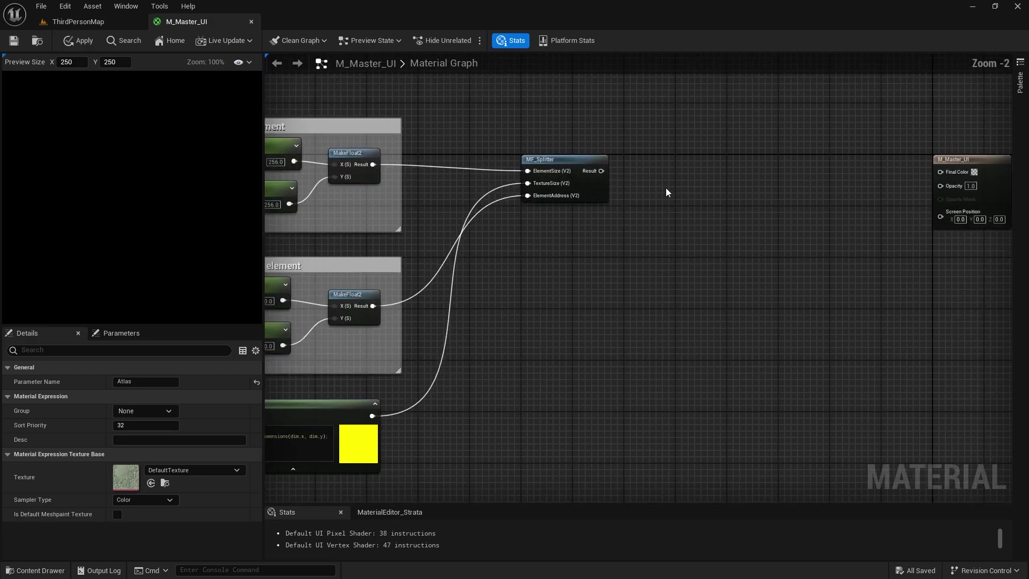
pyautogui.moveTo(601, 171); pyautogui.dragTo(940, 171)
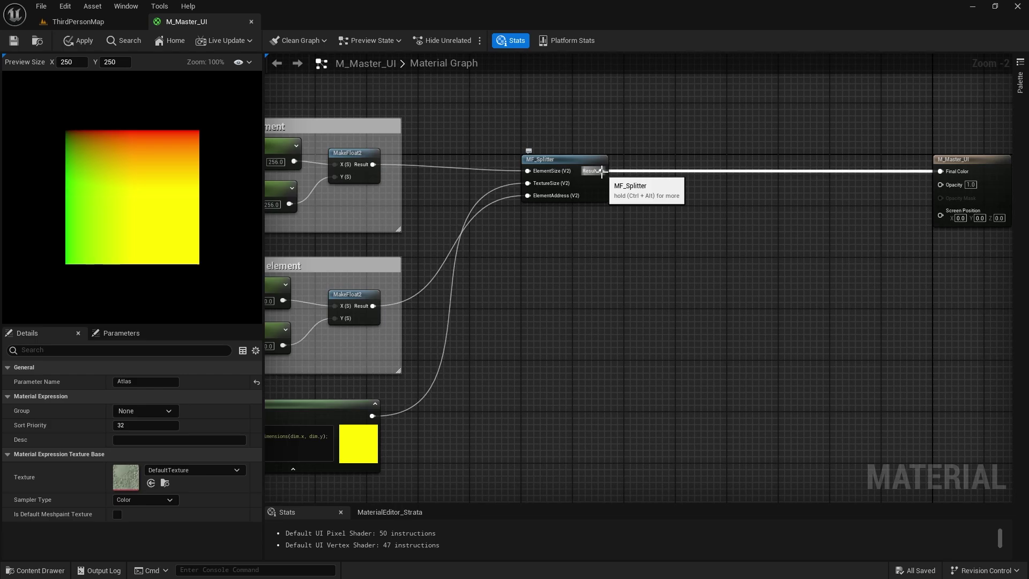
pyautogui.keyDown('alt'); pyautogui.click(601, 171); pyautogui.keyUp('alt')
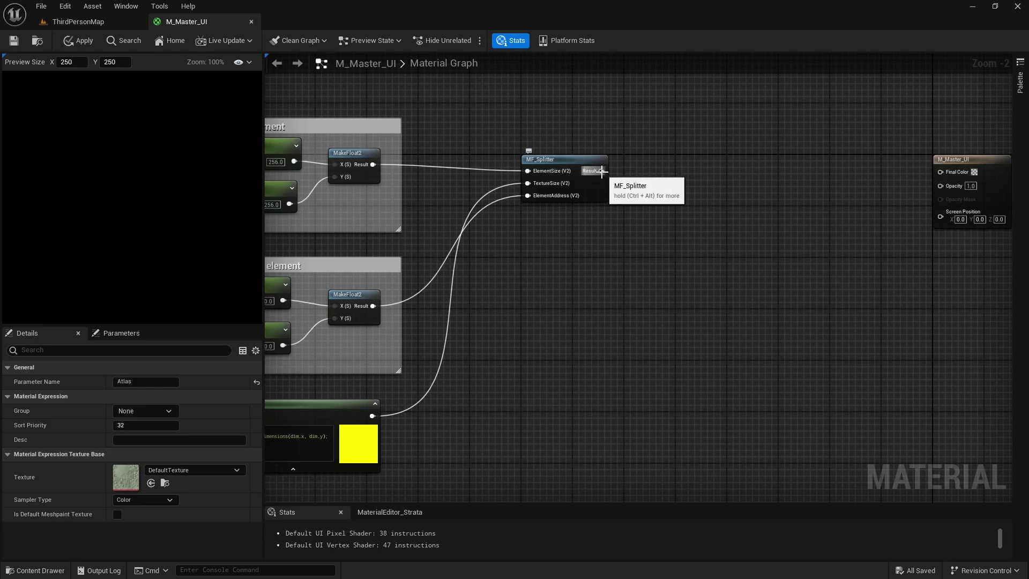
pyautogui.moveTo(595, 180); pyautogui.dragTo(544, 173)
# Add a Texture Sample with MF_Splitter's result as its UVs and the Atlas as its Tex
pyautogui.click(619, 174)
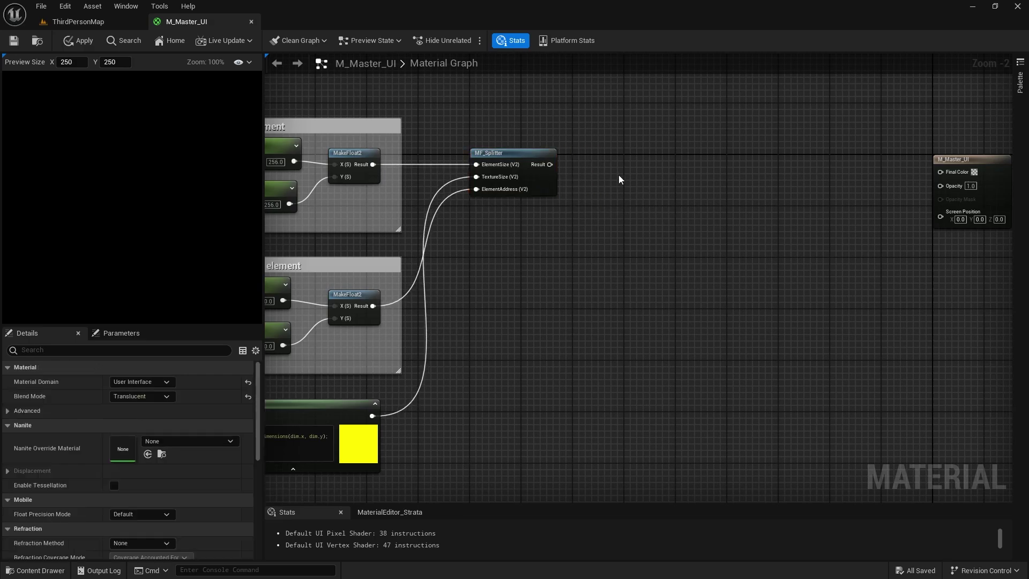
pyautogui.click(623, 165)
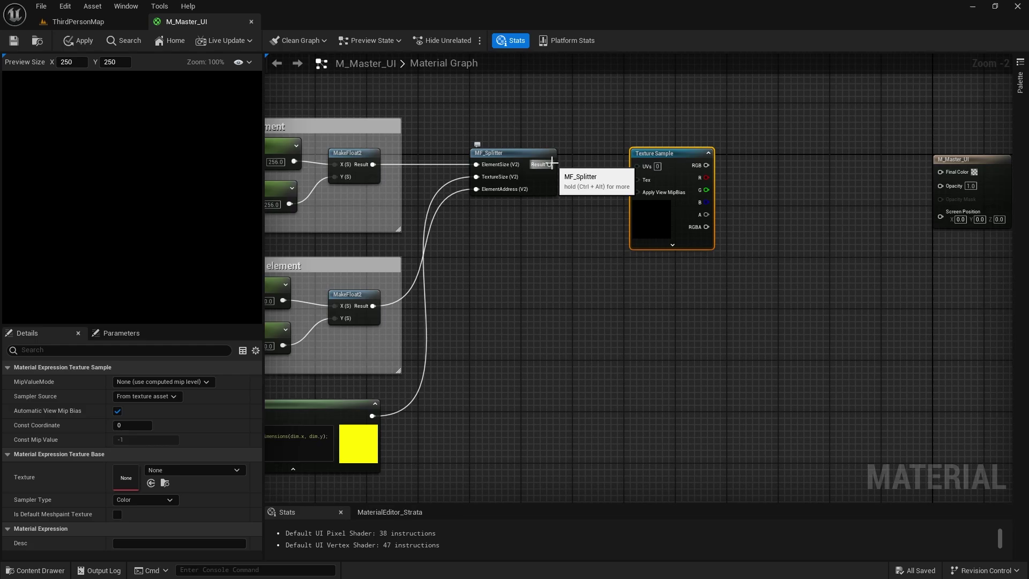
pyautogui.moveTo(552, 163); pyautogui.dragTo(637, 166)
pyautogui.moveTo(584, 280); pyautogui.dragTo(875, 225, button='right')
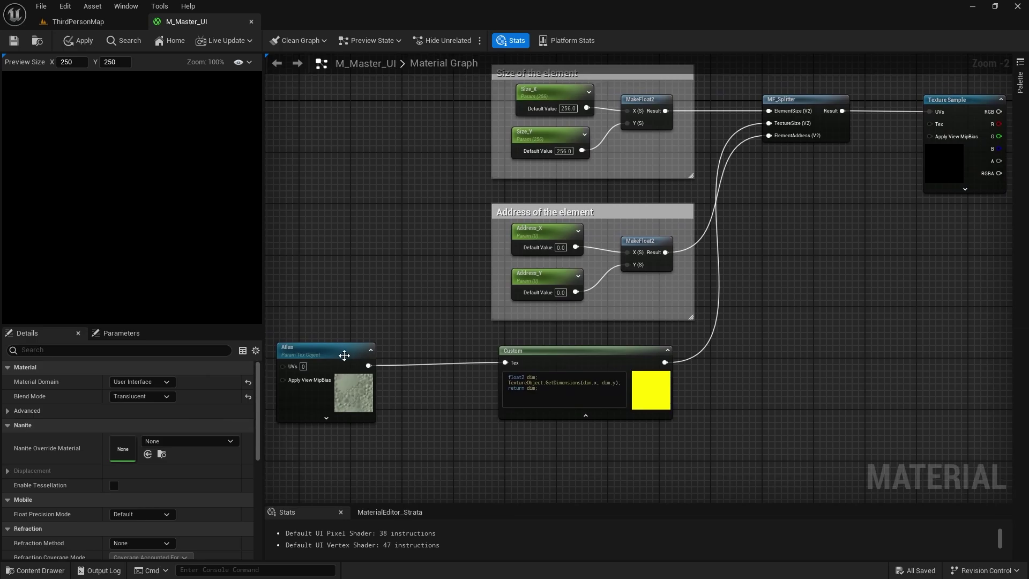
pyautogui.click(393, 341)
pyautogui.moveTo(394, 341); pyautogui.dragTo(930, 124)
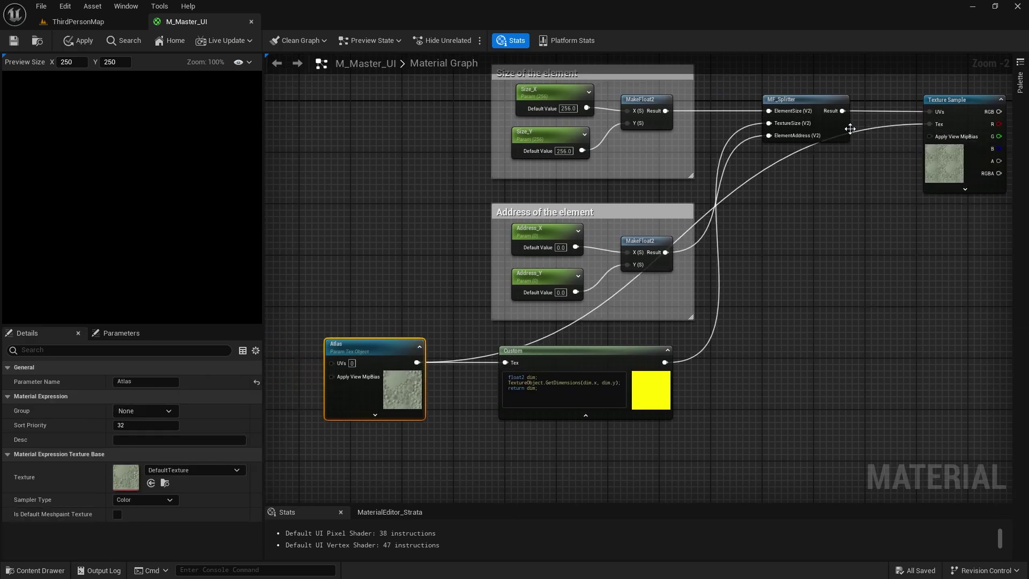
# Route the Atlas wire through two reroute points and tidy the node layout
pyautogui.moveTo(864, 132); pyautogui.dragTo(861, 191)
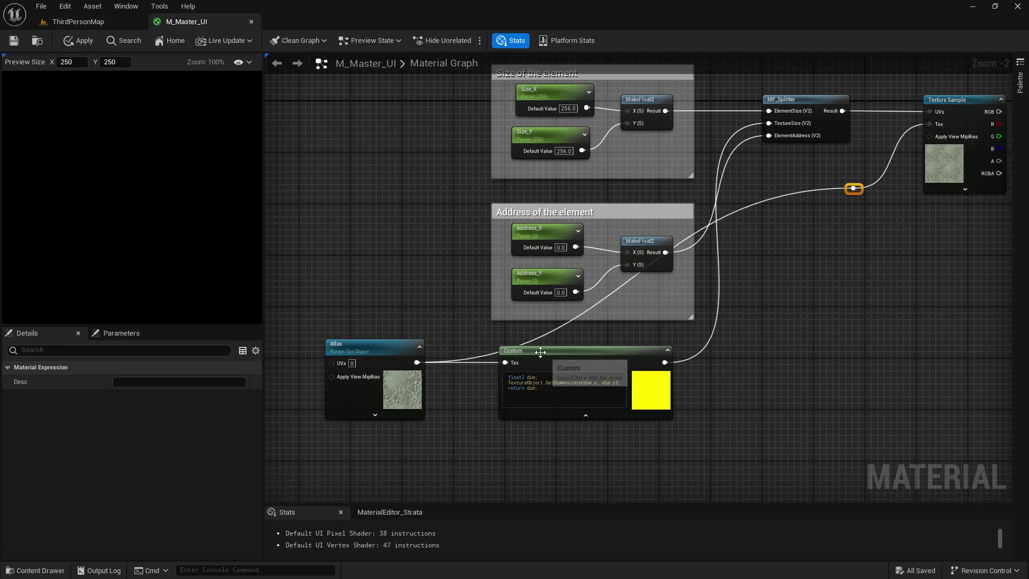
pyautogui.doubleClick(548, 333)
pyautogui.moveTo(546, 333); pyautogui.dragTo(445, 195)
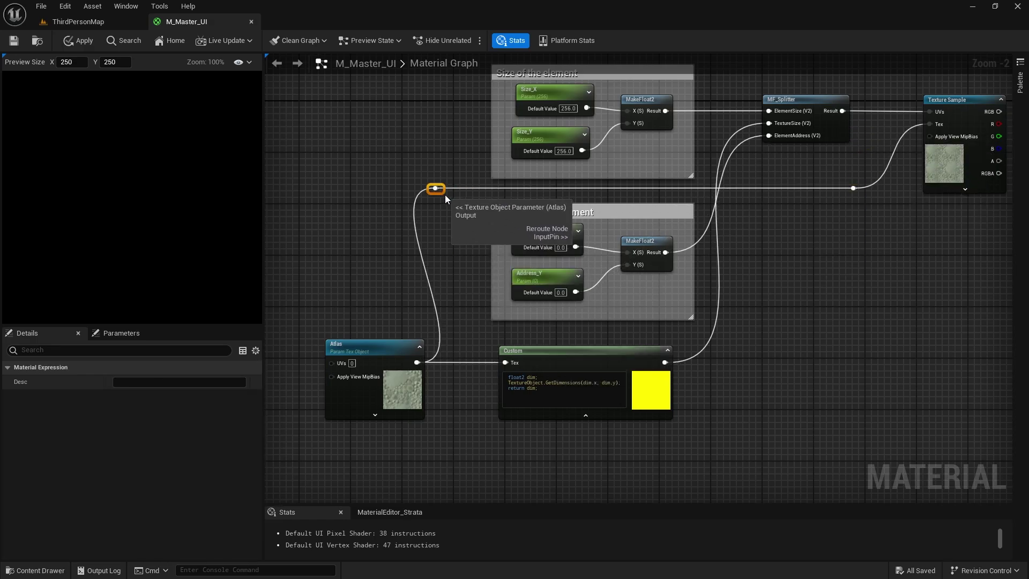
pyautogui.moveTo(653, 358); pyautogui.dragTo(660, 356)
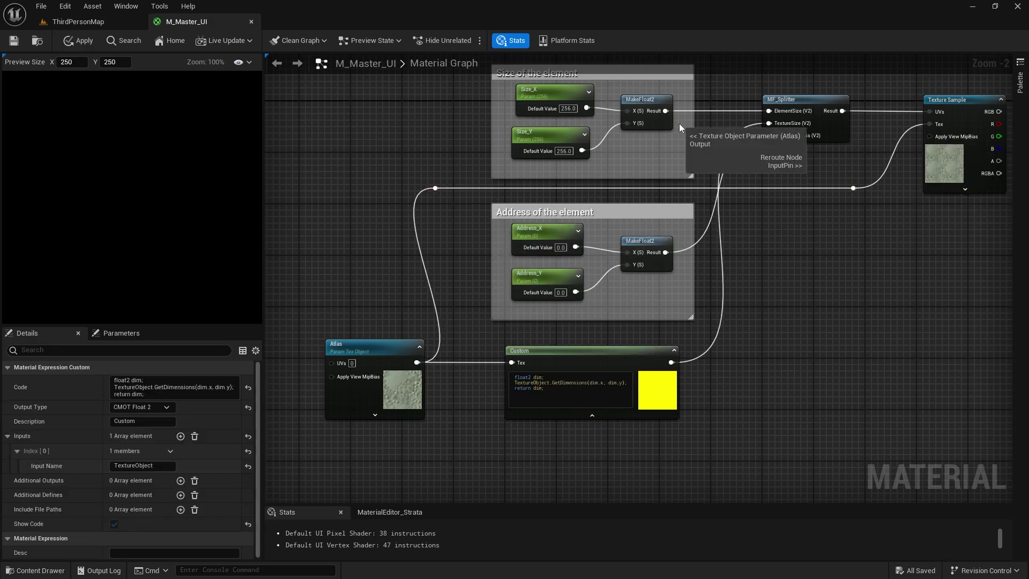
pyautogui.click(669, 121)
pyautogui.click(655, 349)
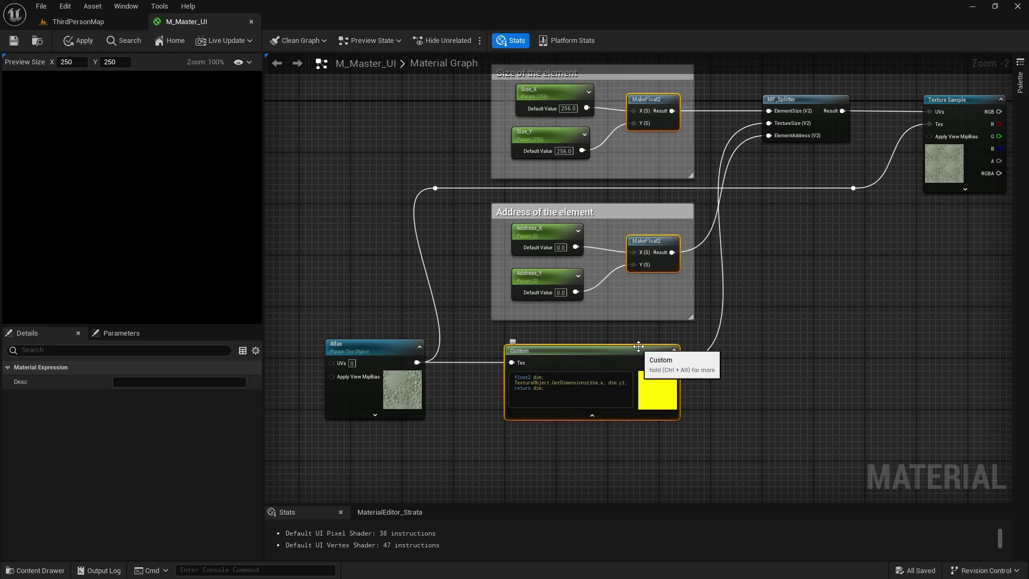
pyautogui.click(803, 256)
# Connect the sample's RGB to Final Color and its alpha to Opacity
pyautogui.moveTo(912, 215); pyautogui.dragTo(522, 284, button='right')
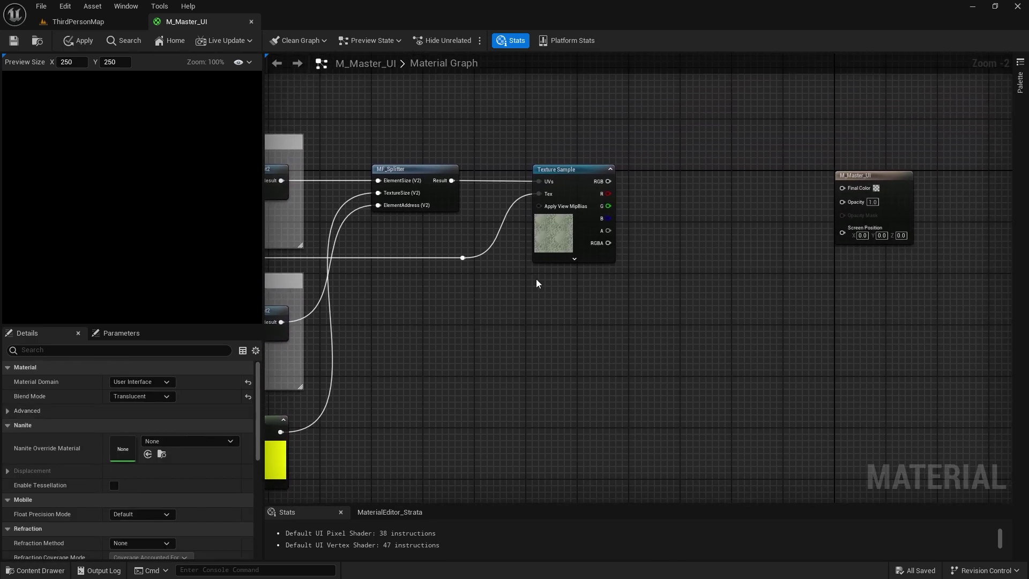
pyautogui.moveTo(609, 181); pyautogui.dragTo(842, 187)
pyautogui.moveTo(612, 234); pyautogui.dragTo(842, 200)
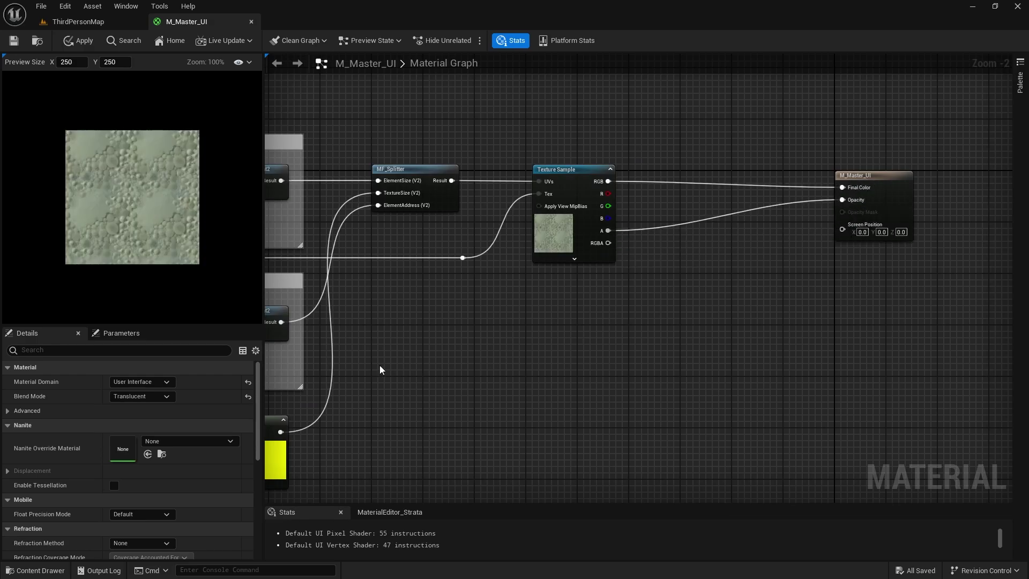
# Set the Atlas parameter's texture to T_Badges
pyautogui.moveTo(379, 365); pyautogui.dragTo(828, 279, button='right')
pyautogui.click(441, 327)
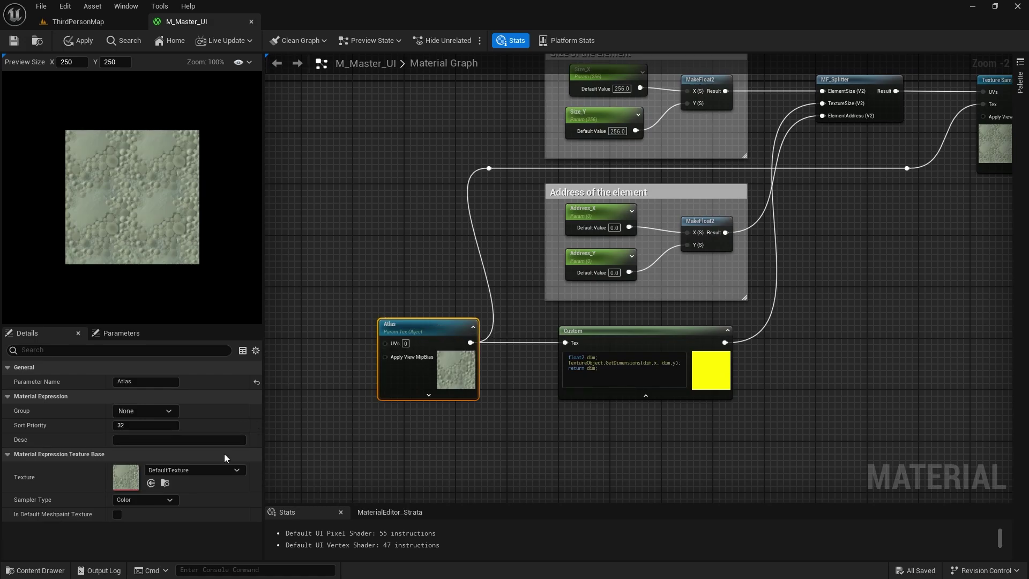
pyautogui.click(222, 470)
pyautogui.click(231, 369)
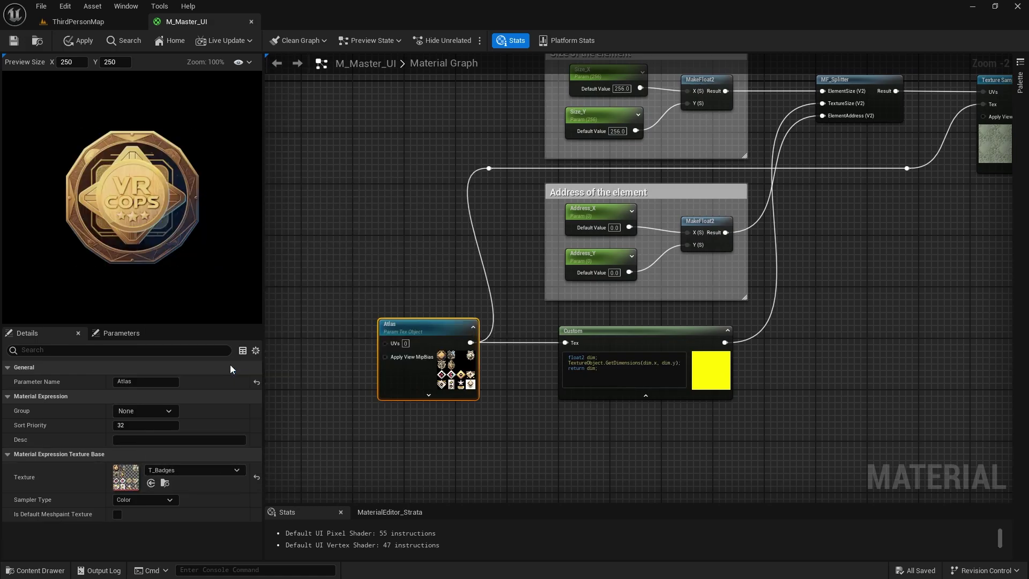
# Apply the changes and save M_Master_UI
pyautogui.moveTo(875, 237); pyautogui.dragTo(375, 322, button='right')
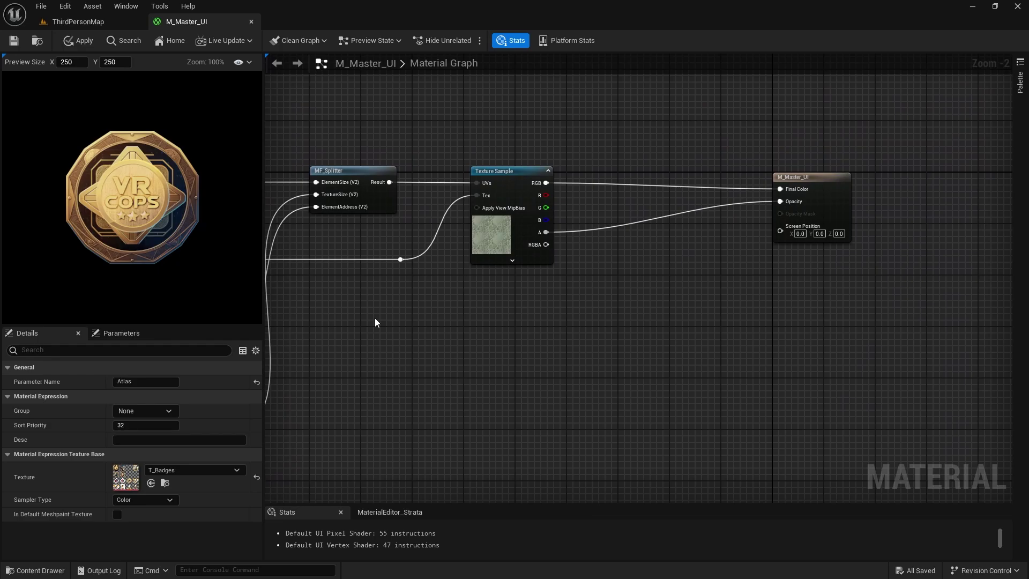
pyautogui.click(79, 40)
pyautogui.click(13, 40)
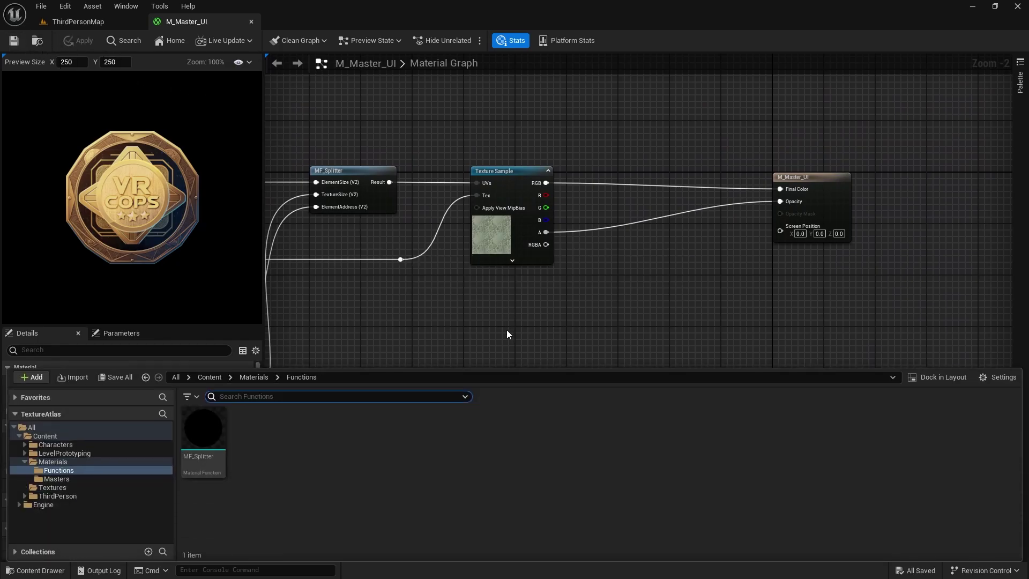
# Create a material instance of M_Master_UI in Masters named MI_VRCops_Logo
pyautogui.hotkey('ctrl', 'space')
pyautogui.click(77, 479)
pyautogui.rightClick(203, 431)
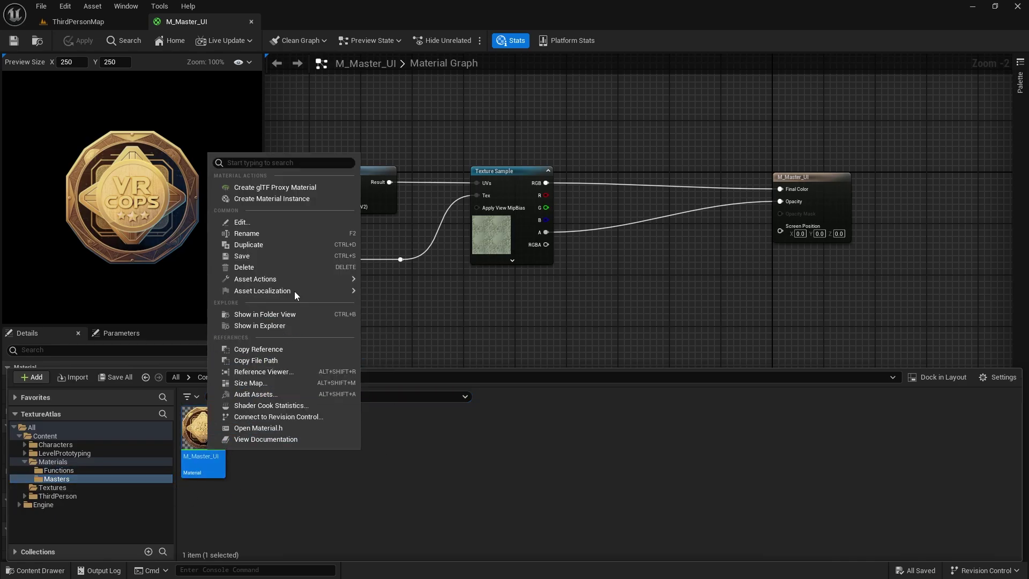
pyautogui.click(291, 201)
pyautogui.write('MI_')
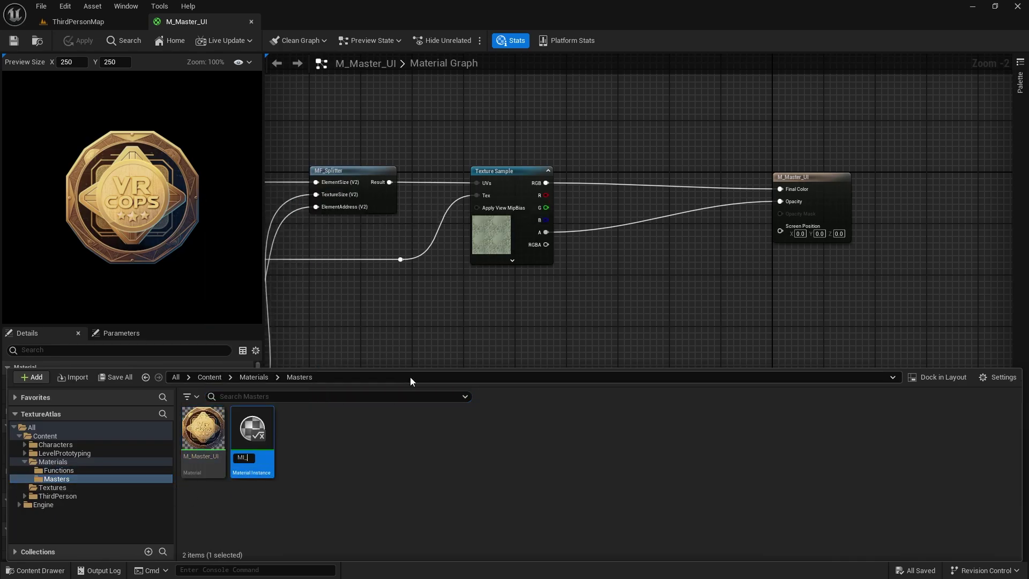
pyautogui.write('VRCop')
pyautogui.press('Return')
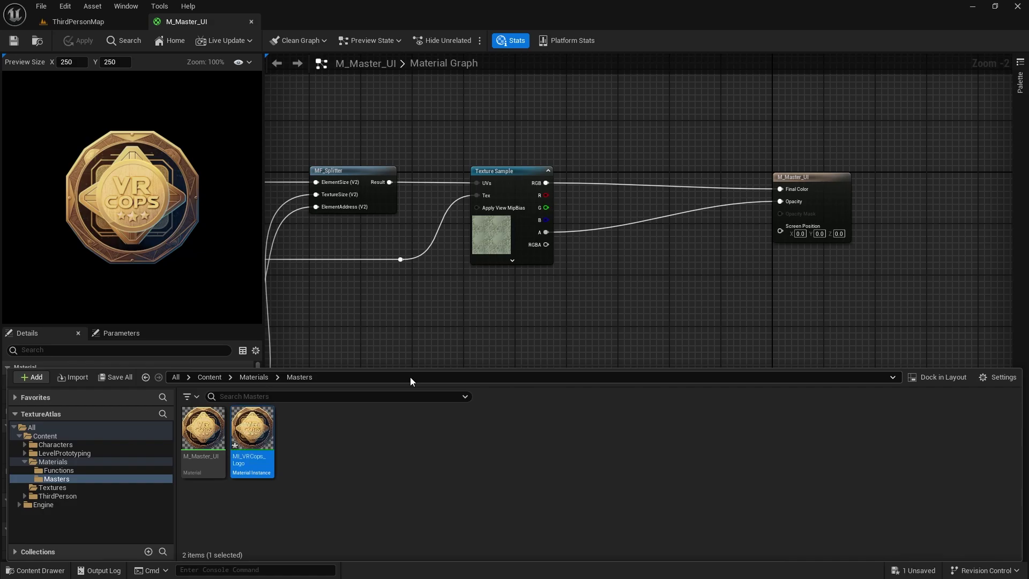
# Move MI_VRCops_Logo into the Materials folder and open it for editing
pyautogui.moveTo(256, 446)
pyautogui.moveTo(255, 446); pyautogui.dragTo(52, 462)
pyautogui.click(73, 495)
pyautogui.click(67, 460)
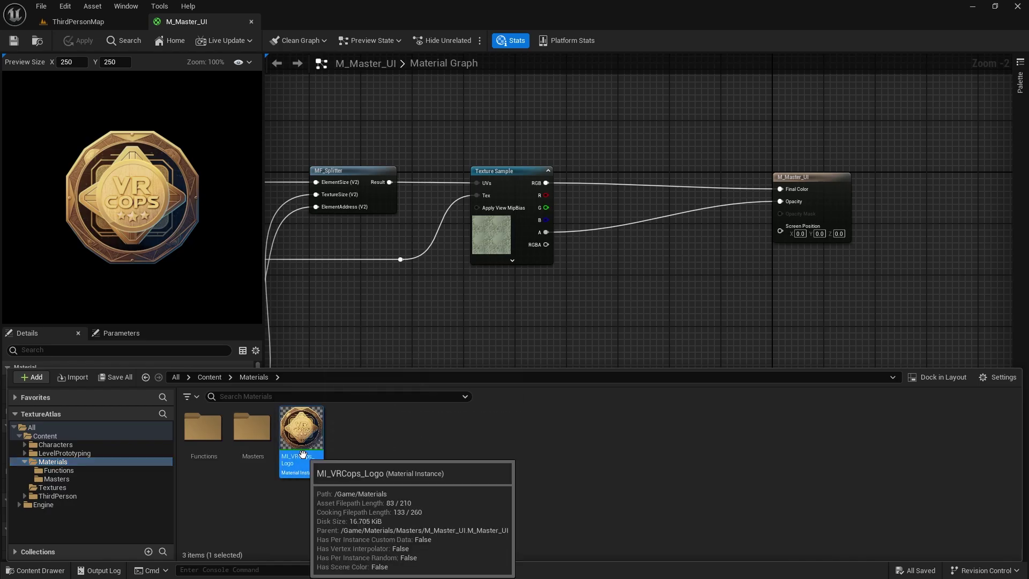
pyautogui.doubleClick(303, 455)
# Override Address_X, preview it at 256, revert to 0.0, and save MI_VRCops_Logo
pyautogui.click(758, 111)
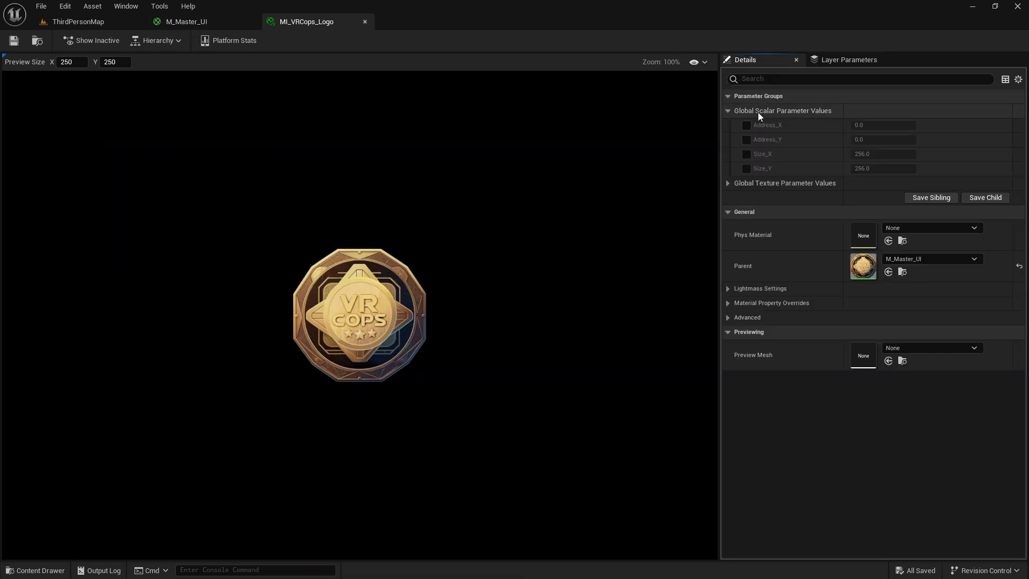
pyautogui.click(768, 184)
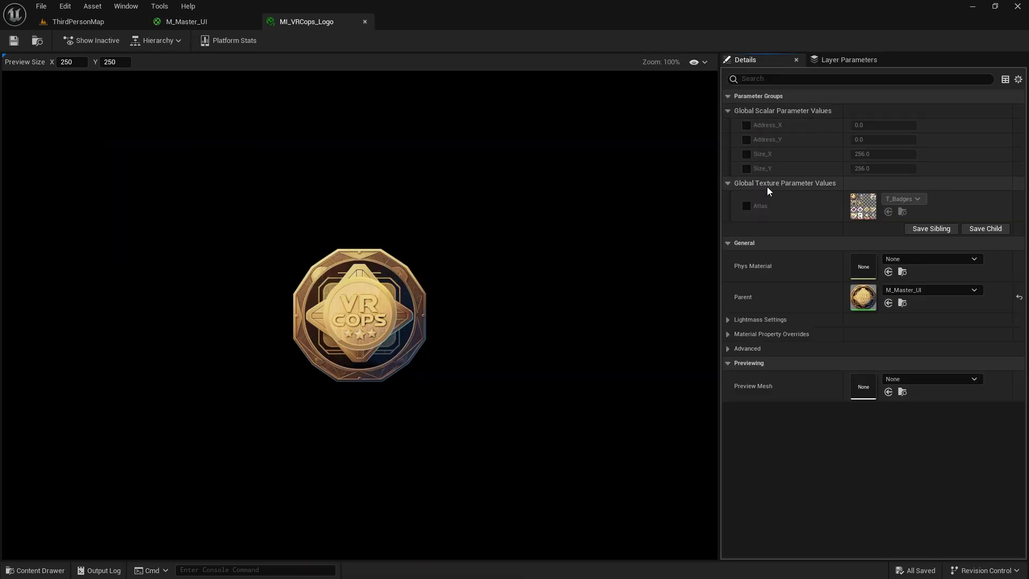
pyautogui.click(747, 125)
pyautogui.click(868, 125)
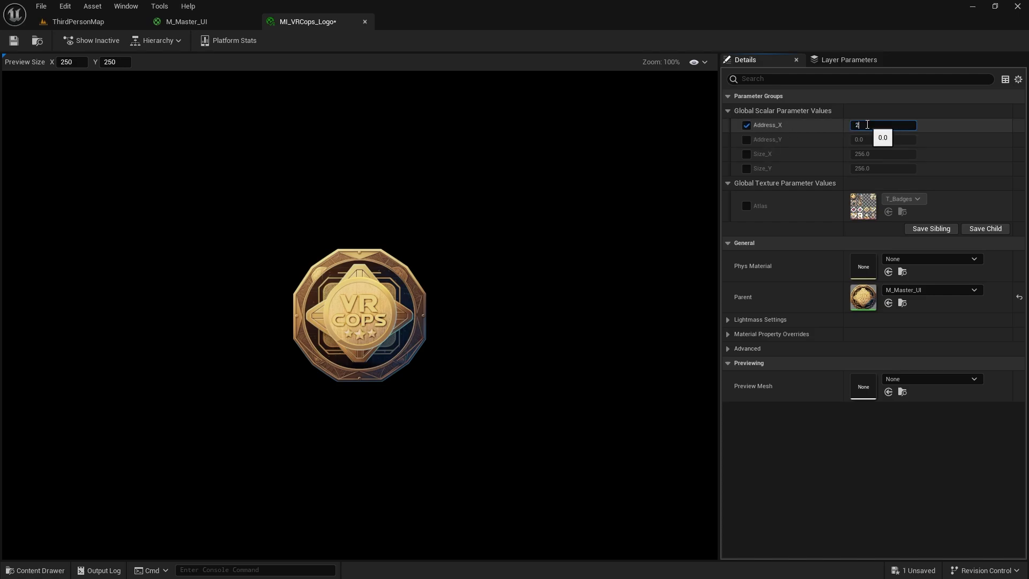
pyautogui.write('256')
pyautogui.press('Return')
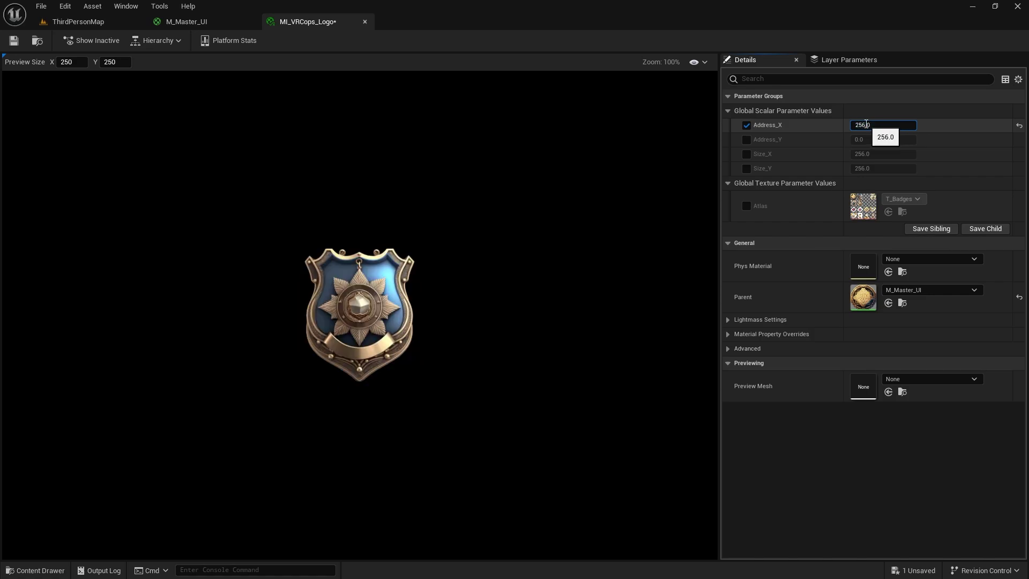
pyautogui.hotkey('ctrl', 'z')
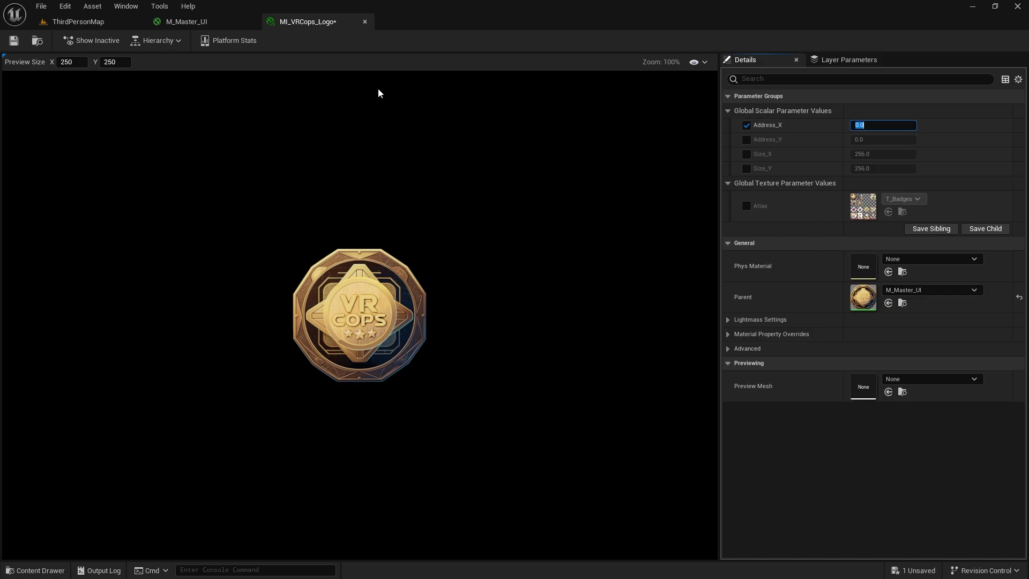
pyautogui.click(14, 41)
# Duplicate MI_VRCops_Logo and delete the 'Logo1' ending of the copy's name
pyautogui.click(37, 40)
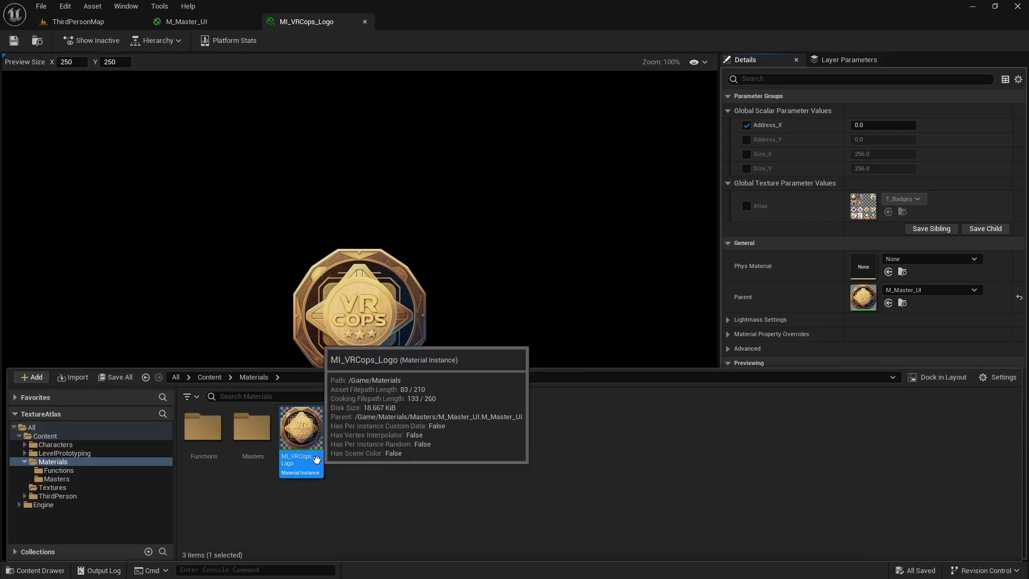
pyautogui.rightClick(319, 461)
pyautogui.click(386, 258)
pyautogui.press('End')
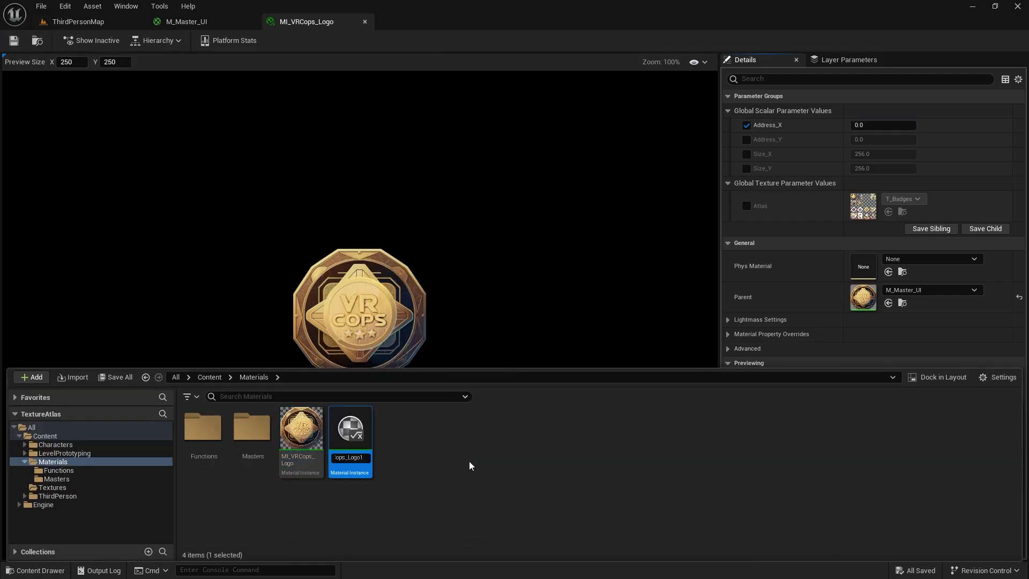
pyautogui.press('BackSpace')
pyautogui.press('BackSpace')
pyautogui.press('BackSpace')
pyautogui.press('BackSpace')
pyautogui.press('BackSpace')
# Name the copy MI_VRCops_Uzi and override its Atlas with T_Master_Guns_1
pyautogui.write('Uzi')
pyautogui.press('Return')
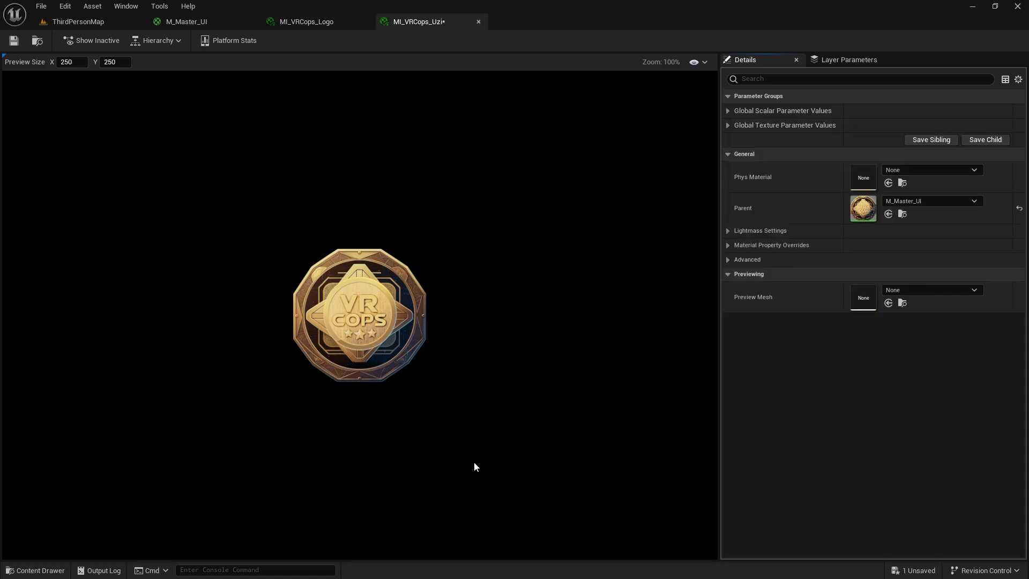
pyautogui.click(758, 109)
pyautogui.click(760, 182)
pyautogui.click(746, 206)
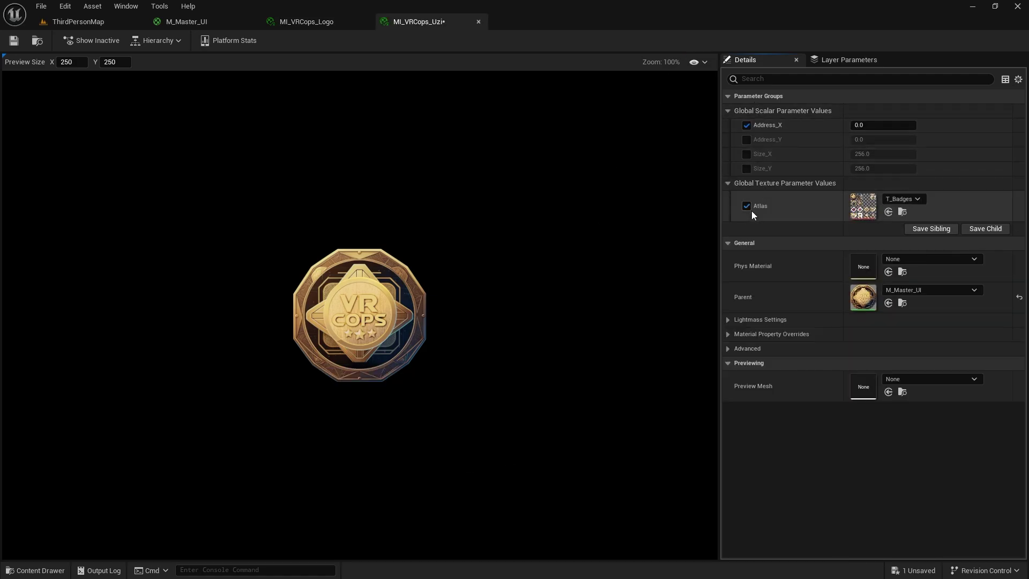
pyautogui.click(895, 198)
pyautogui.write('gun')
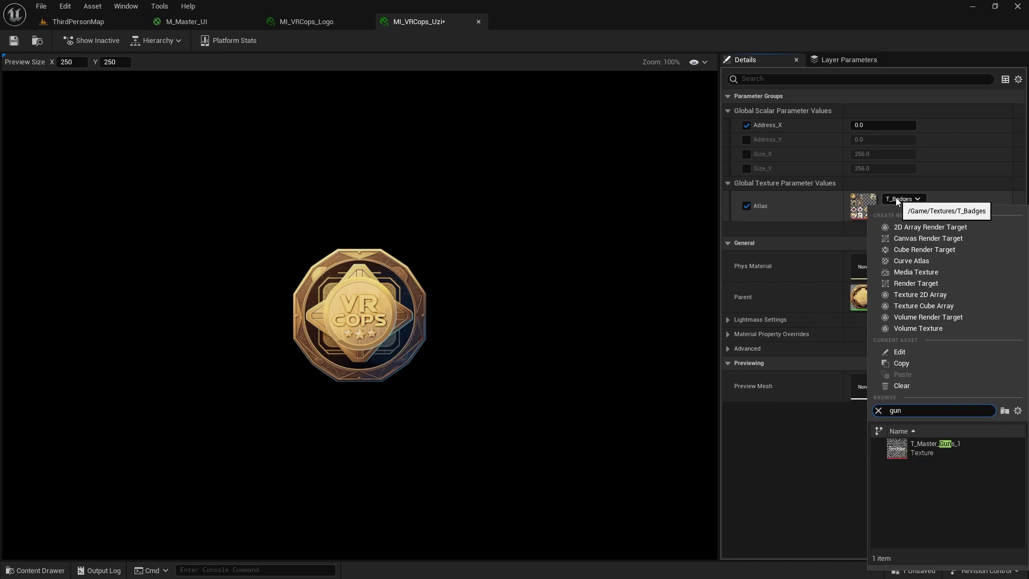
pyautogui.click(914, 443)
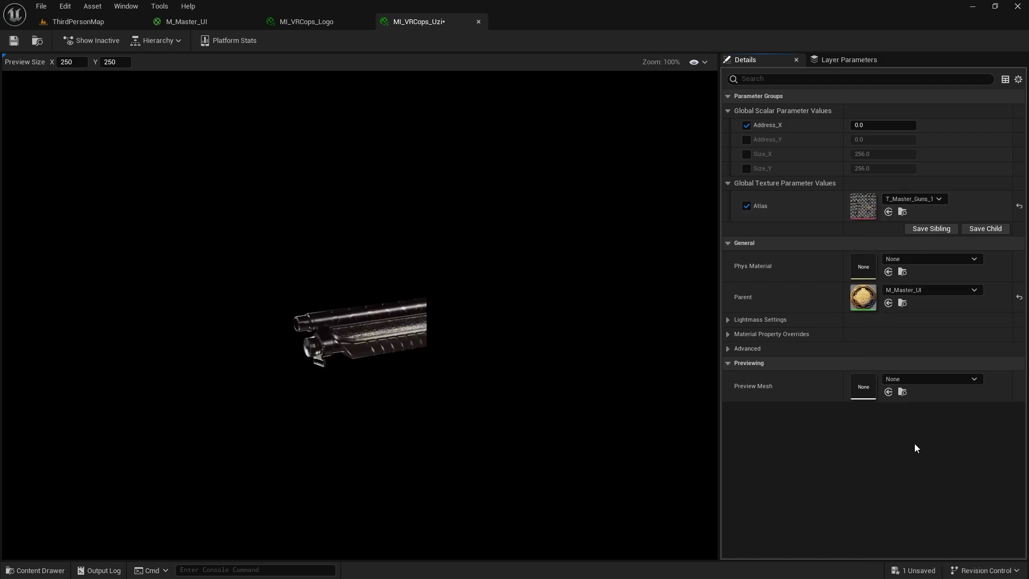
# Override Address_X to 872 and Address_Y to 768 to frame the Uzi
pyautogui.click(886, 126)
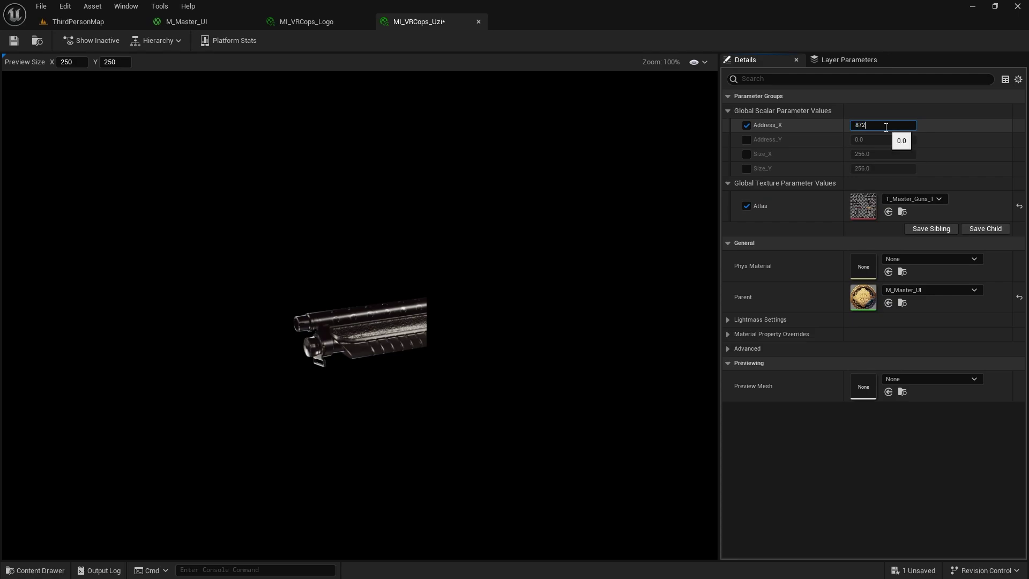
pyautogui.write('872')
pyautogui.press('Return')
pyautogui.click(746, 139)
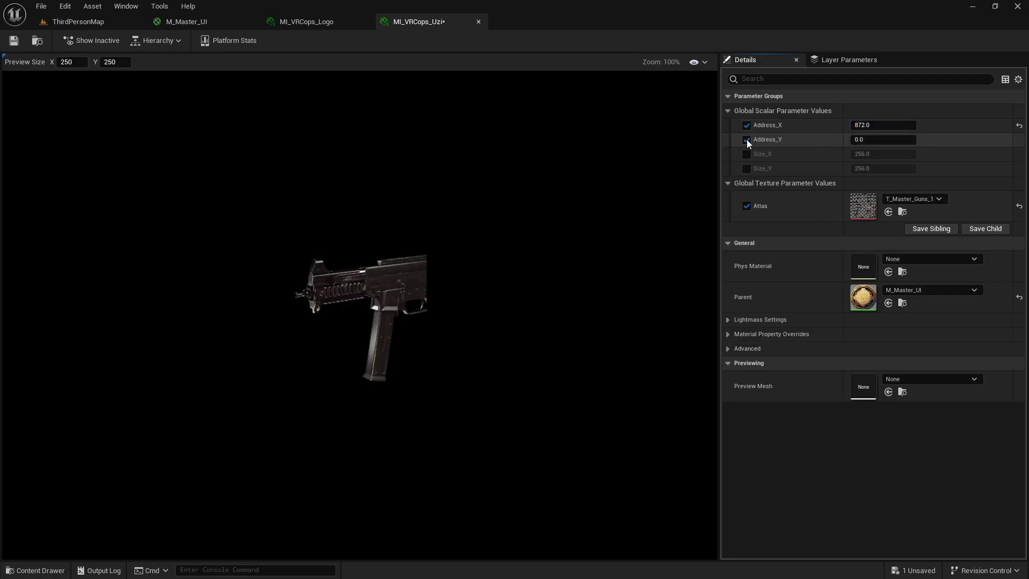
pyautogui.click(874, 139)
pyautogui.write('768')
pyautogui.press('Return')
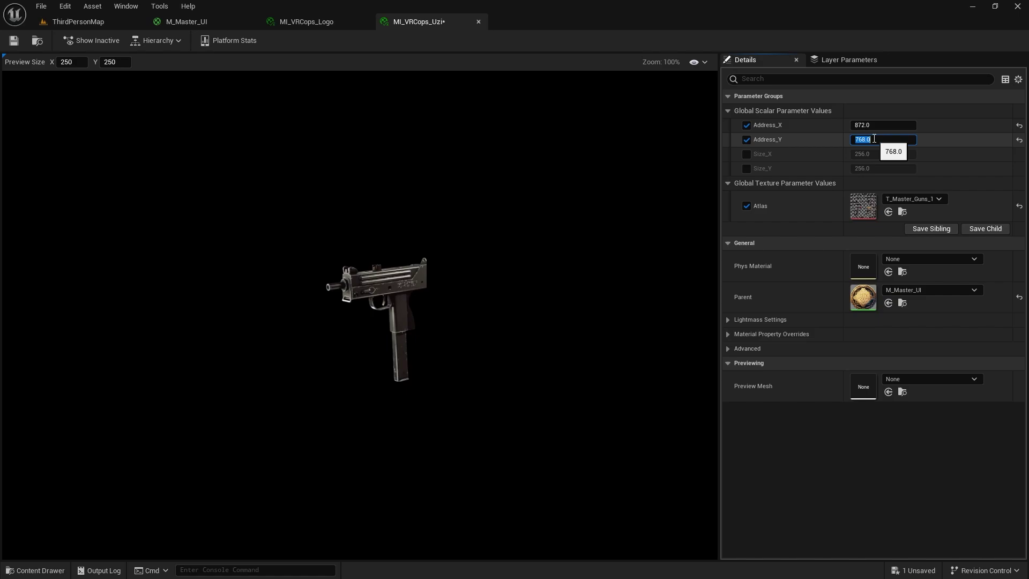
# Override Size_X to 436 and Size_Y to 256
pyautogui.click(747, 153)
pyautogui.click(870, 153)
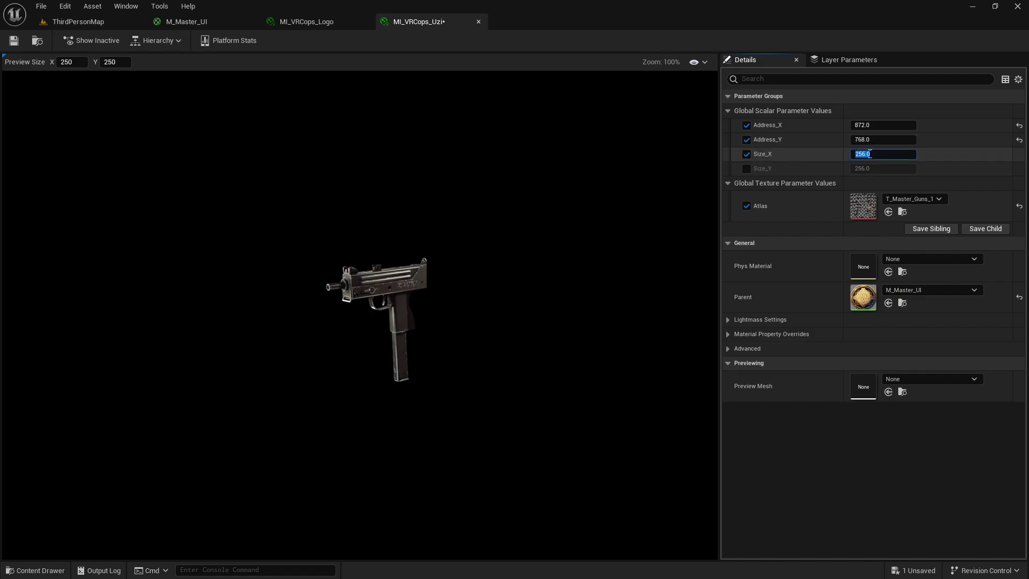
pyautogui.write('436')
pyautogui.press('Return')
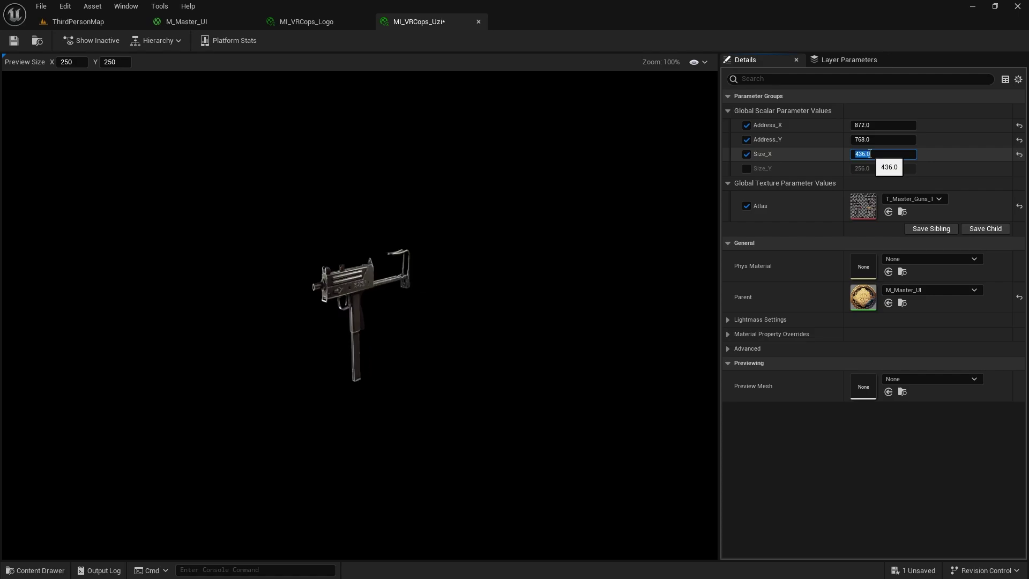
pyautogui.click(747, 168)
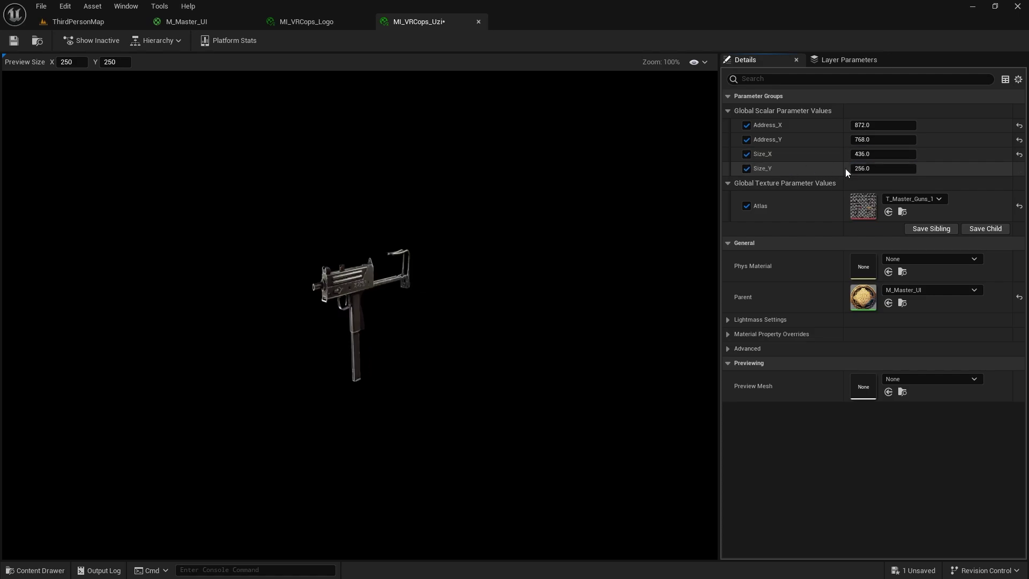
pyautogui.click(891, 169)
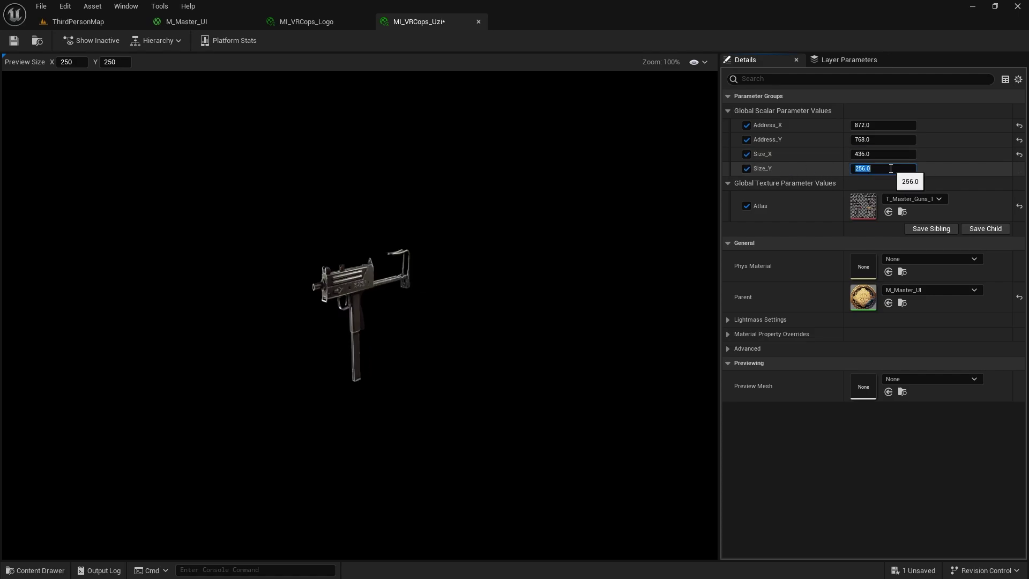
# Set the preview size to 436 × 256 and save MI_VRCops_Uzi
pyautogui.click(84, 63)
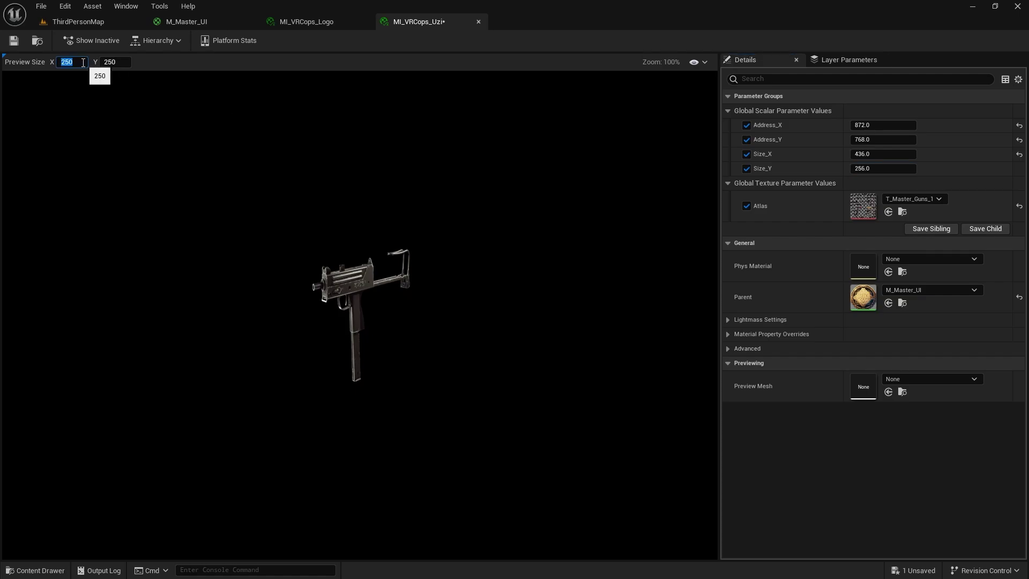
pyautogui.write('436')
pyautogui.press('Tab')
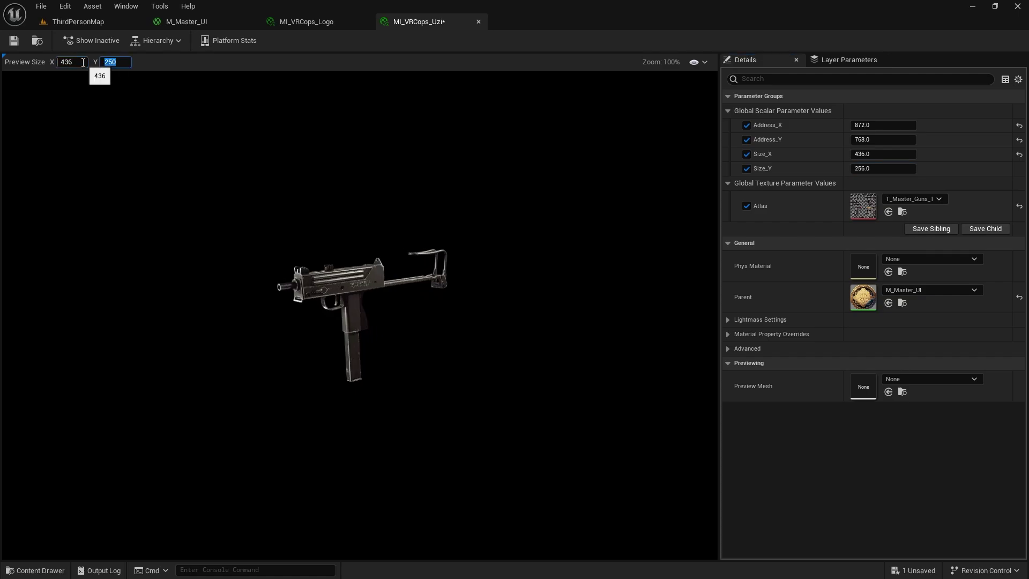
pyautogui.write('256')
pyautogui.press('Return')
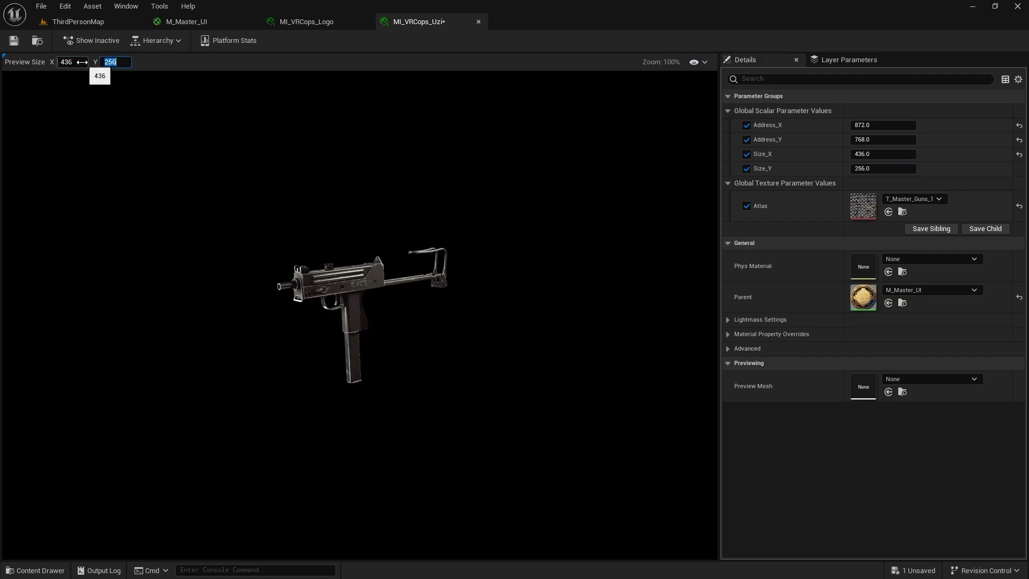
pyautogui.hotkey('ctrl', 's')
# Inspect the T_Badges atlas texture, close it, and bring up the Content Drawer
pyautogui.click(903, 212)
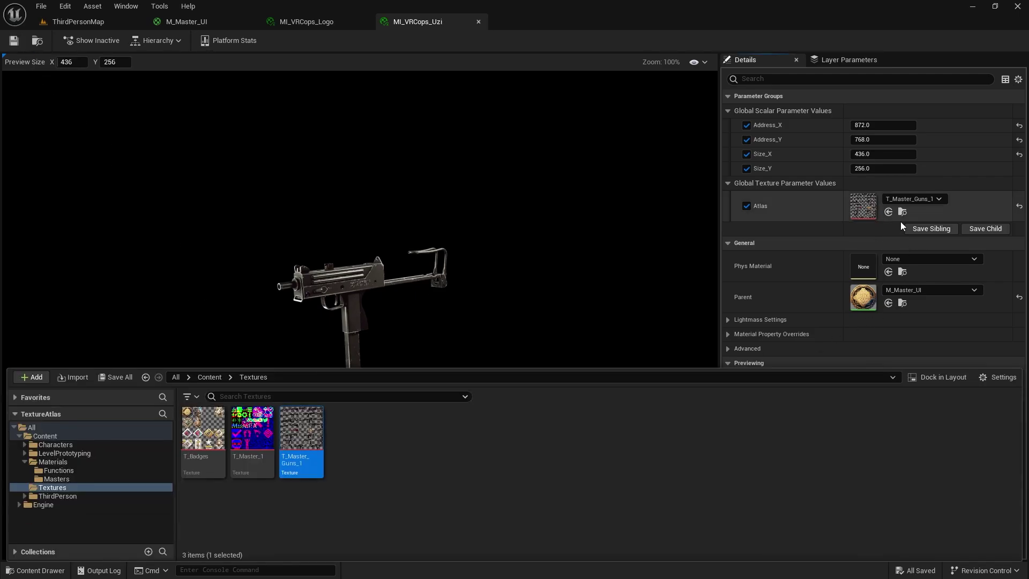
pyautogui.doubleClick(202, 467)
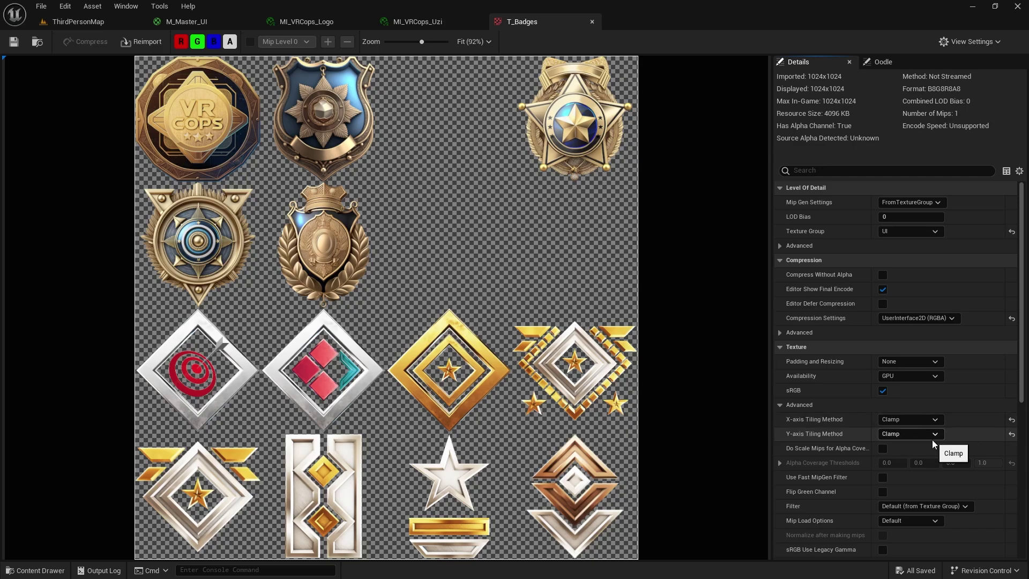
pyautogui.click(592, 22)
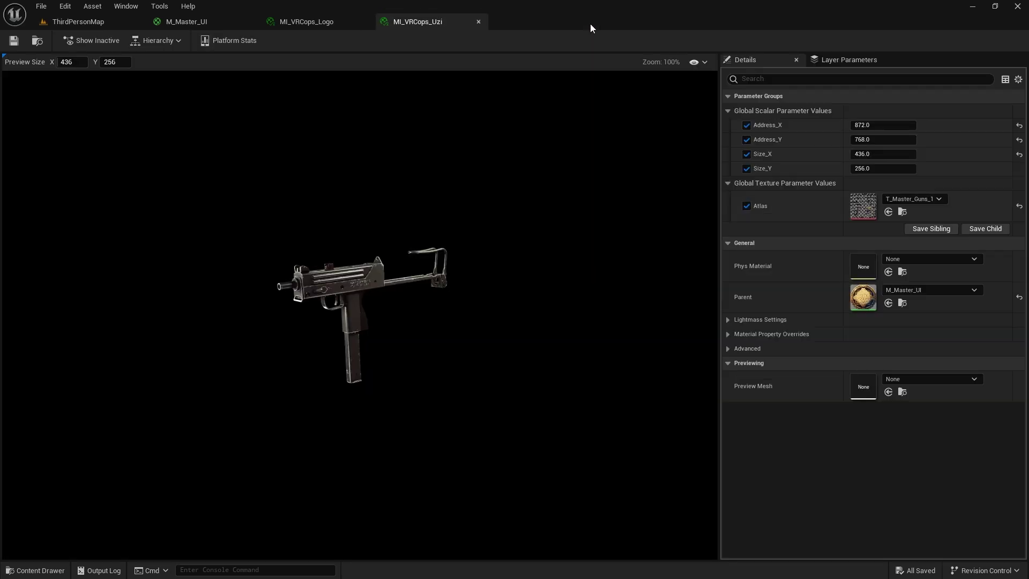
pyautogui.hotkey('ctrl', 'space')
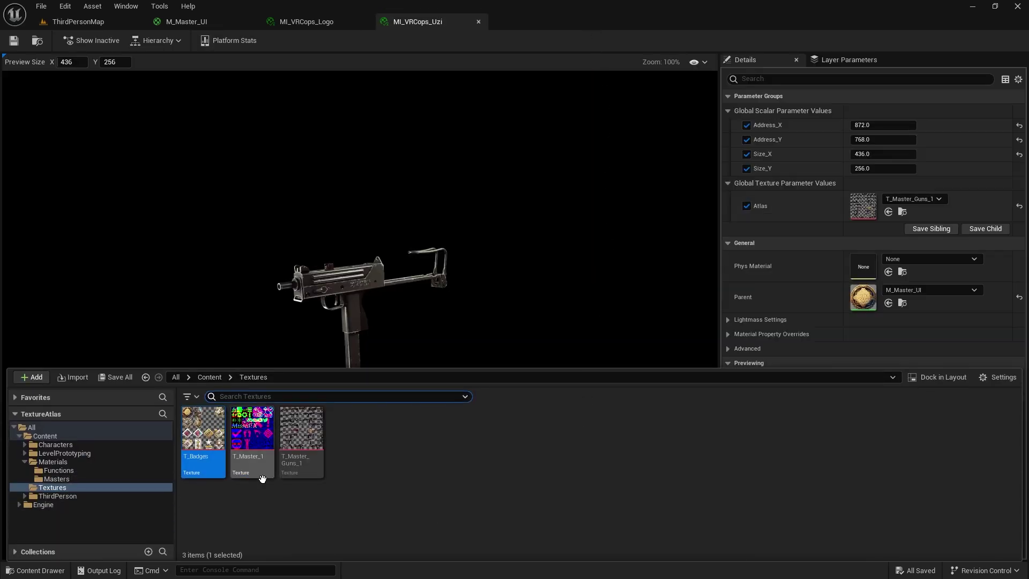
# Inspect the T_Master_1 texture, then locate M_Master_UI in the Content Browser
pyautogui.doubleClick(255, 453)
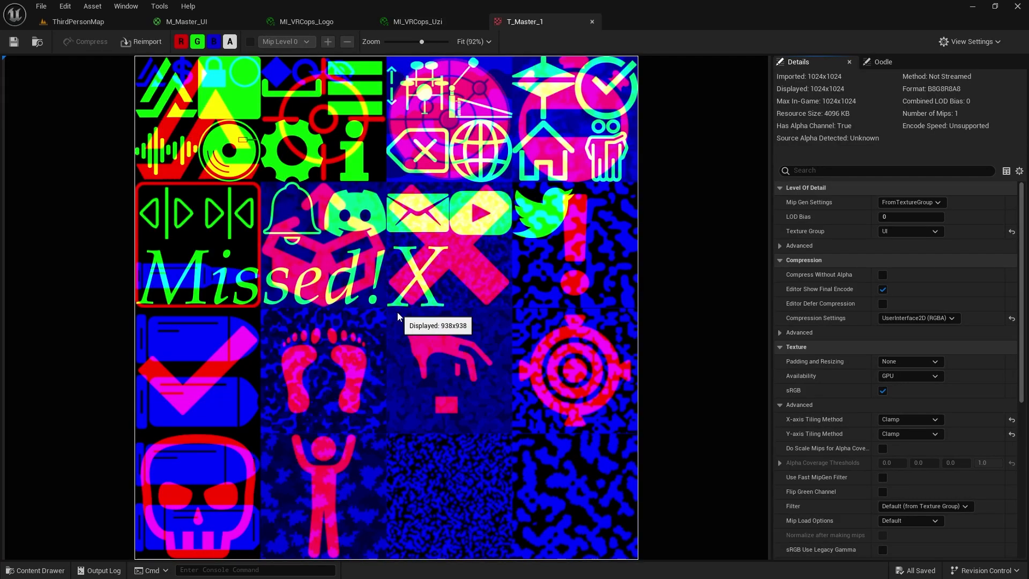
pyautogui.click(182, 22)
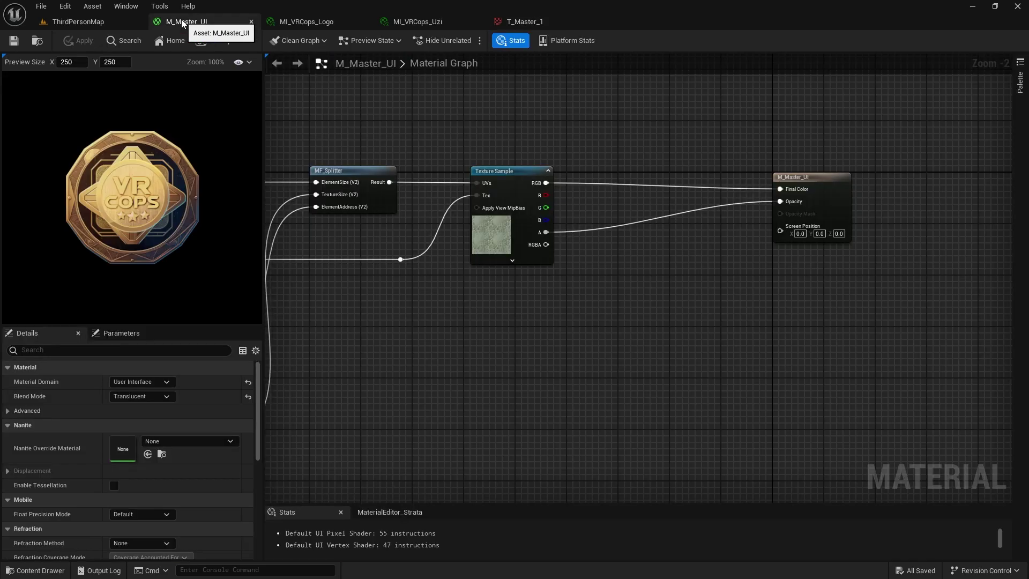
pyautogui.click(39, 41)
# Duplicate M_Master_UI as M_Master_UI_Channel and open the copy
pyautogui.rightClick(204, 431)
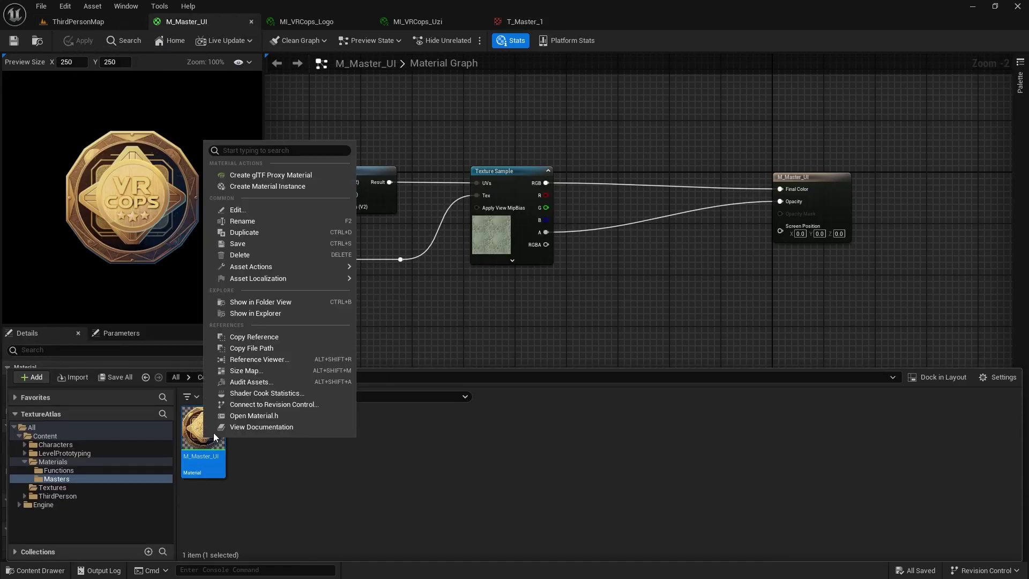
pyautogui.click(278, 233)
pyautogui.write('M_Master_UI_')
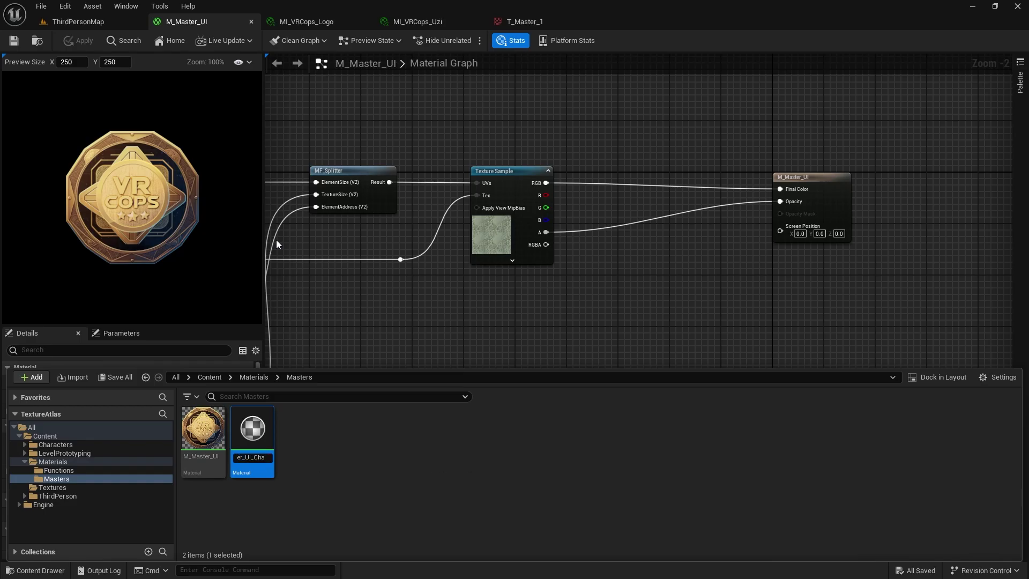
pyautogui.write('Channel')
pyautogui.press('Return')
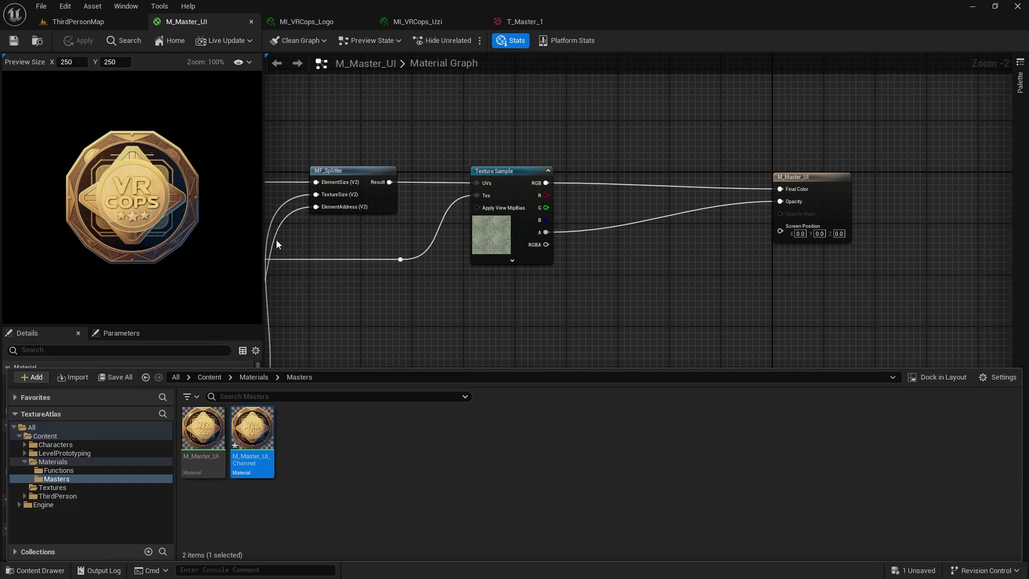
pyautogui.press('Return')
# Add a StaticComponentMaskParameter named Channel and wire the Texture Sample's RGBA into it
pyautogui.moveTo(277, 244); pyautogui.dragTo(583, 249, button='right')
pyautogui.rightClick(584, 249)
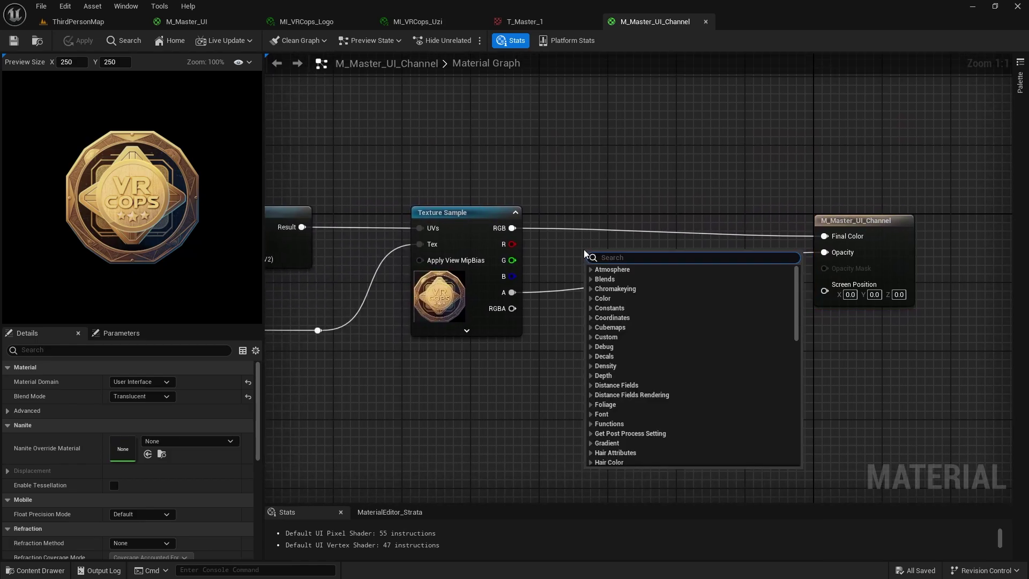
pyautogui.write('static')
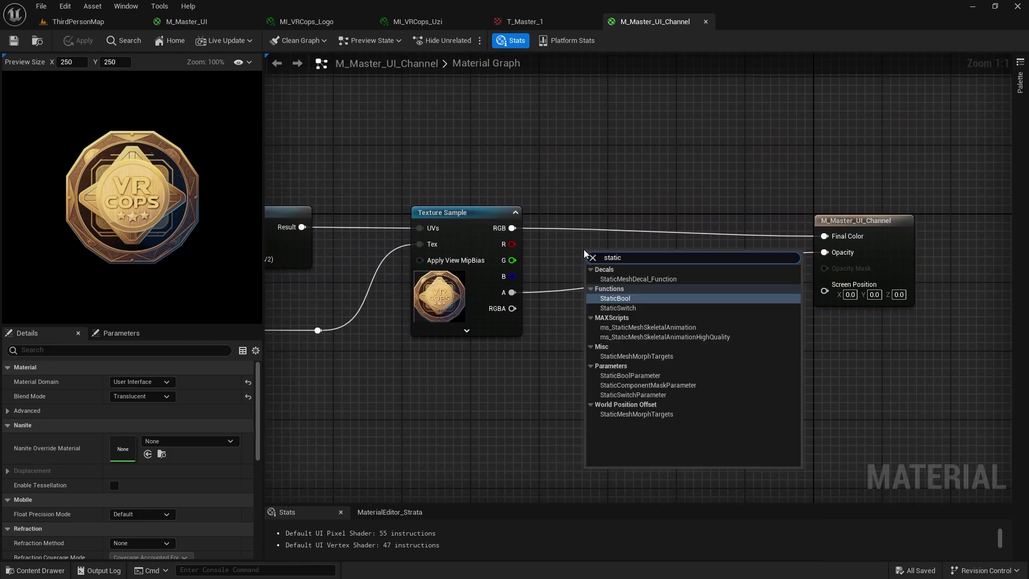
pyautogui.click(674, 385)
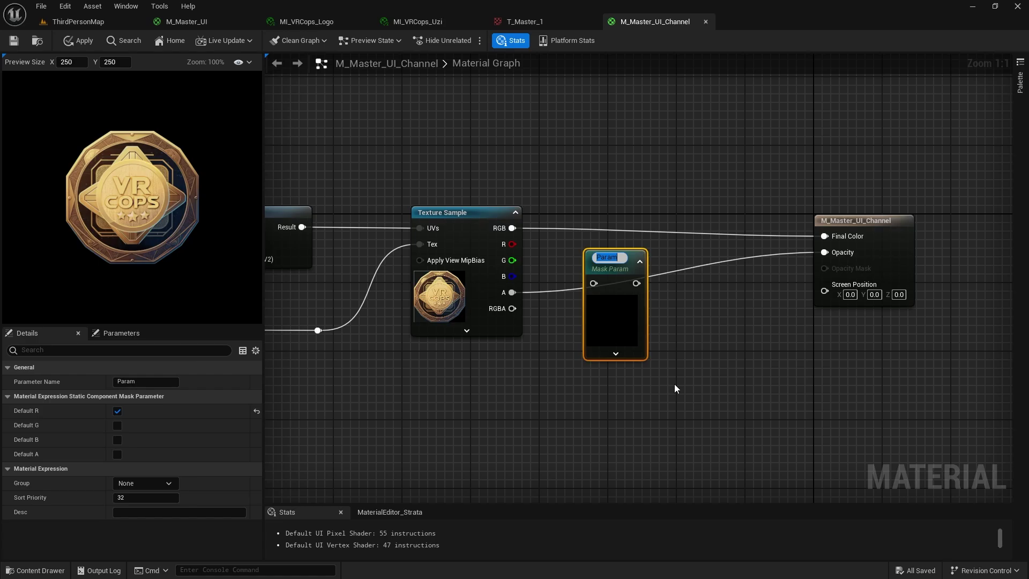
pyautogui.write('Channel')
pyautogui.press('Return')
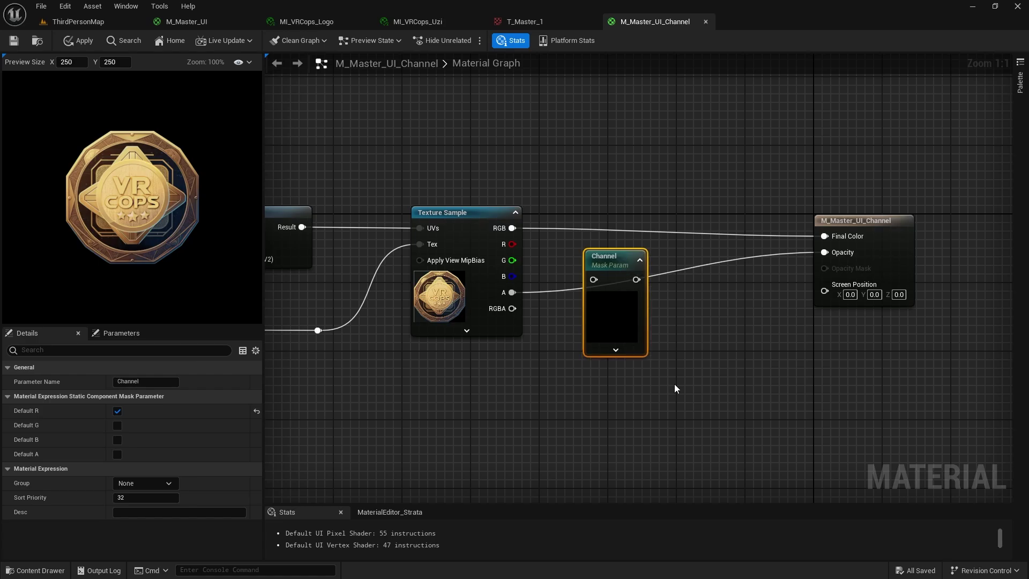
pyautogui.moveTo(621, 282); pyautogui.dragTo(637, 255)
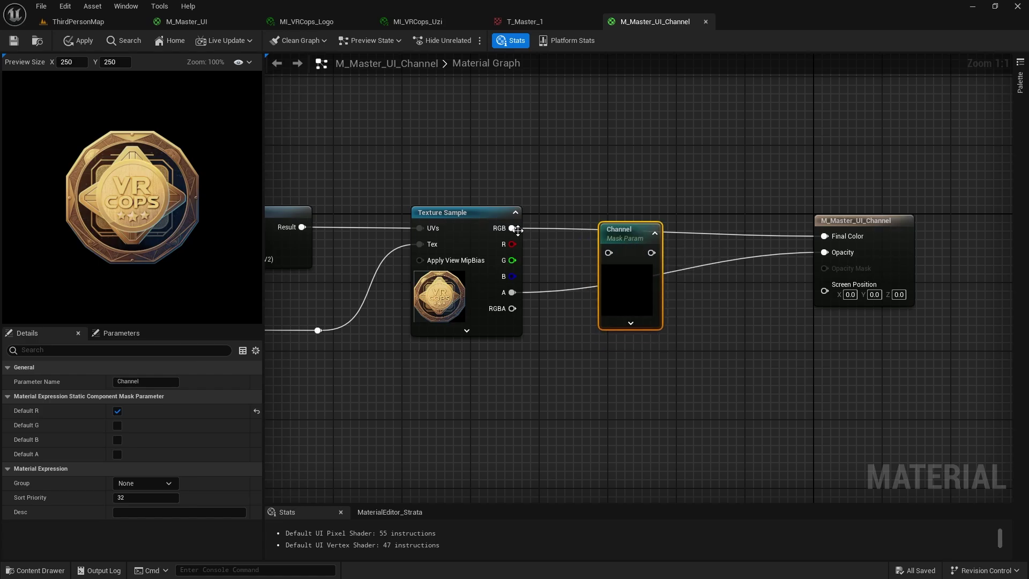
pyautogui.moveTo(513, 229); pyautogui.dragTo(610, 256)
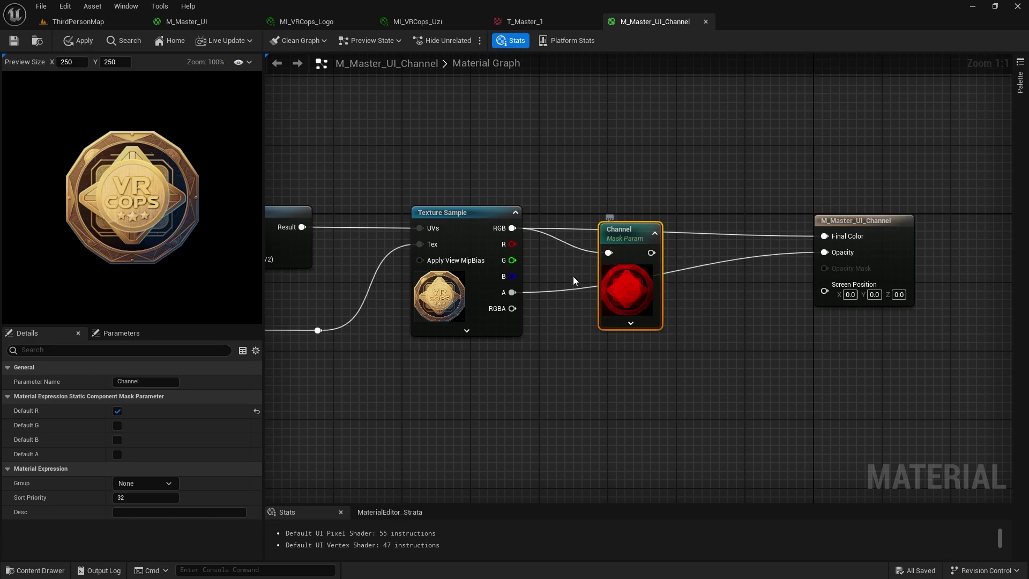
pyautogui.moveTo(513, 308); pyautogui.dragTo(652, 253)
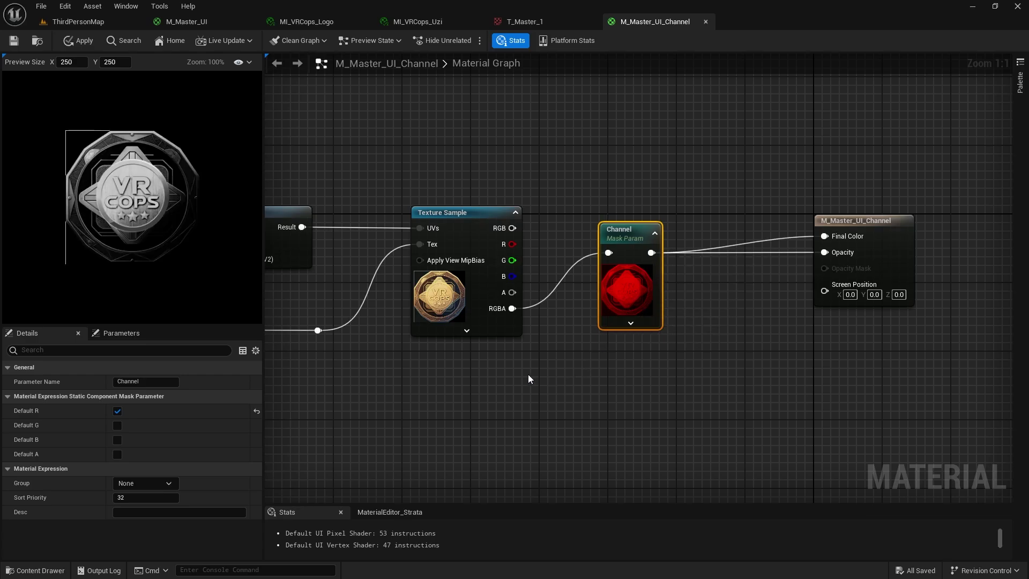
# Switch the Atlas parameter's texture to T_Master_1, found by searching 't_mas'
pyautogui.moveTo(363, 372); pyautogui.dragTo(844, 262, button='right')
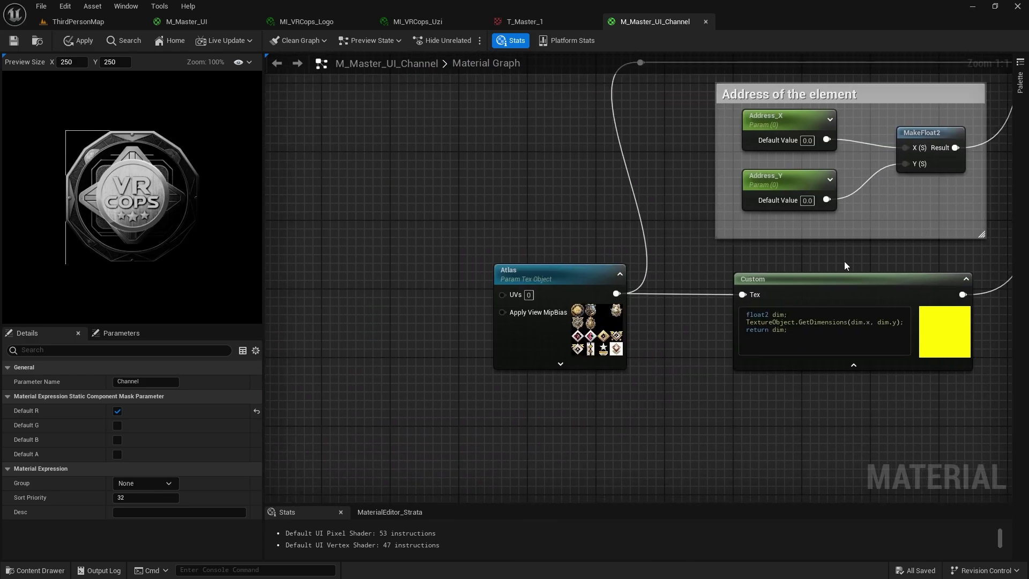
pyautogui.click(536, 334)
pyautogui.click(223, 471)
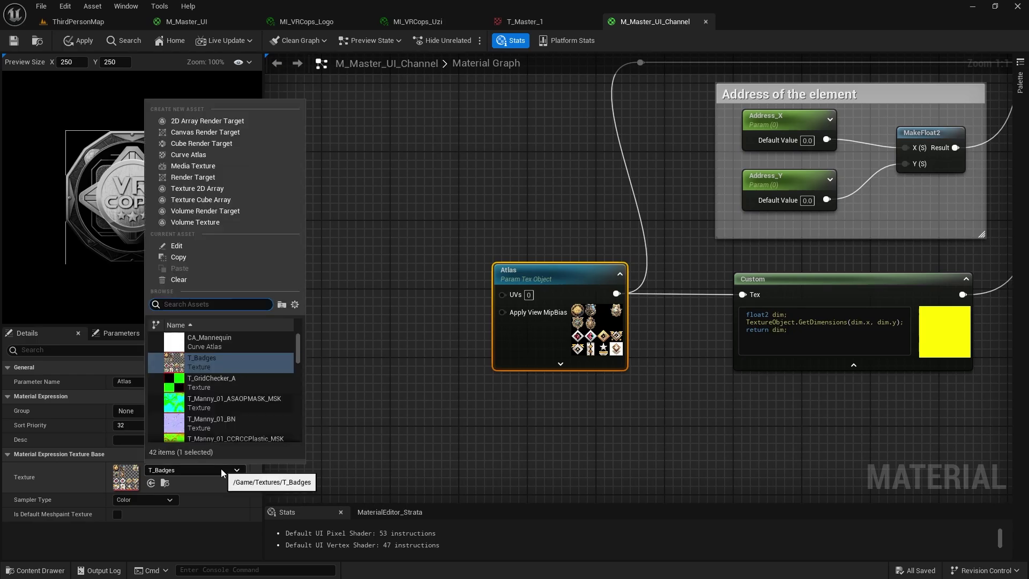
pyautogui.write('t_mas')
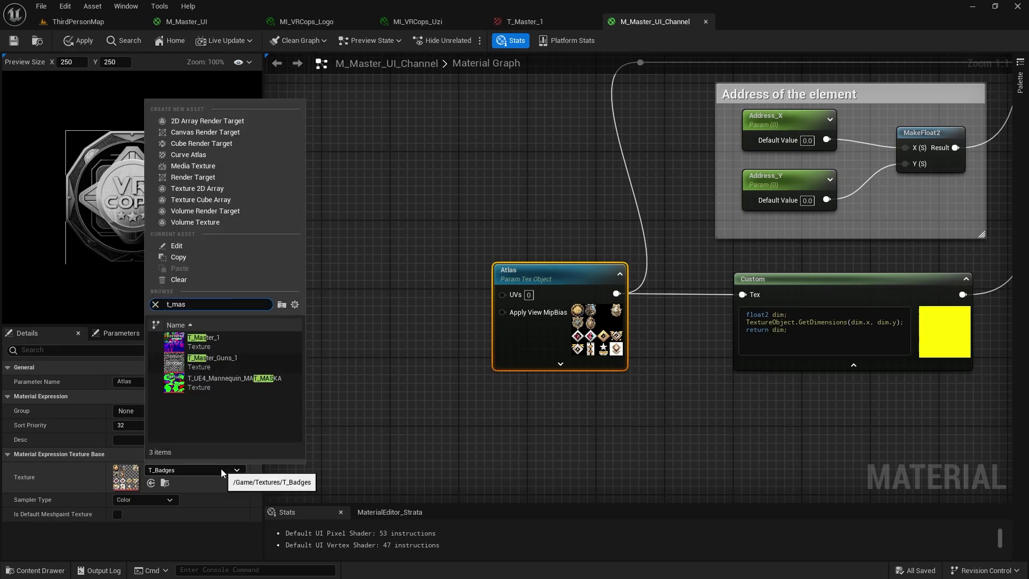
pyautogui.click(203, 342)
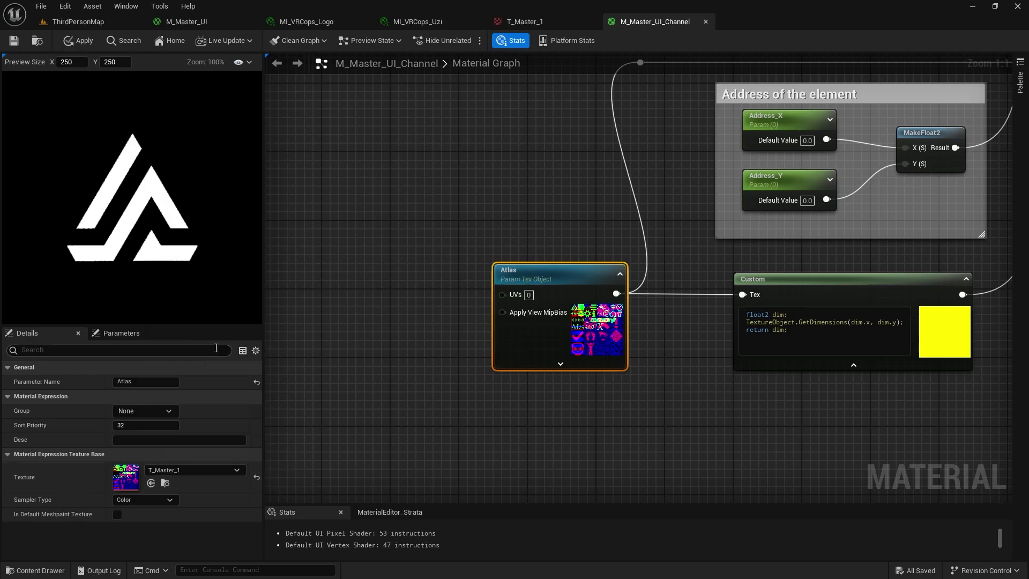
pyautogui.moveTo(857, 410); pyautogui.dragTo(496, 381, button='right')
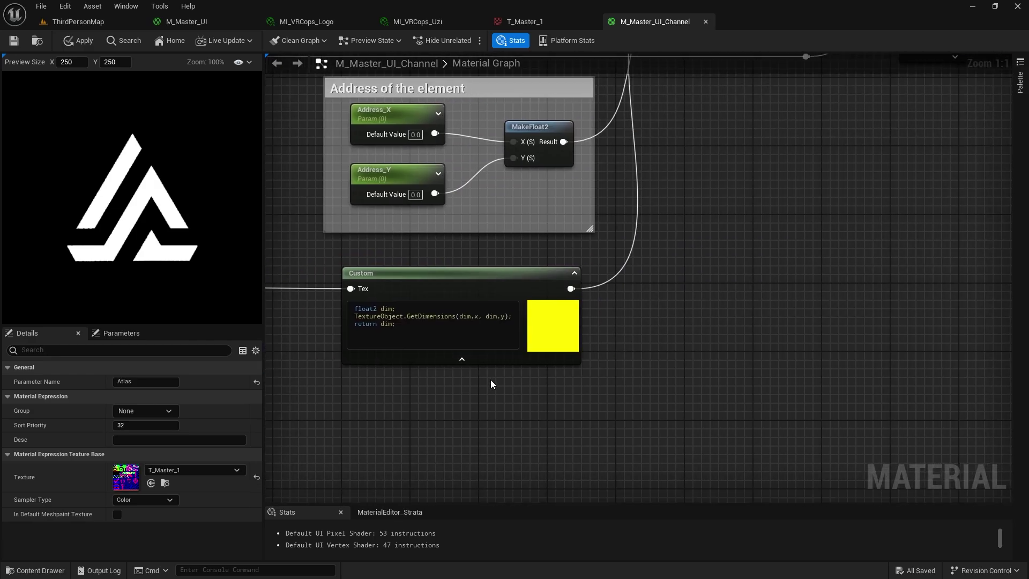
pyautogui.moveTo(810, 149); pyautogui.dragTo(513, 344, button='right')
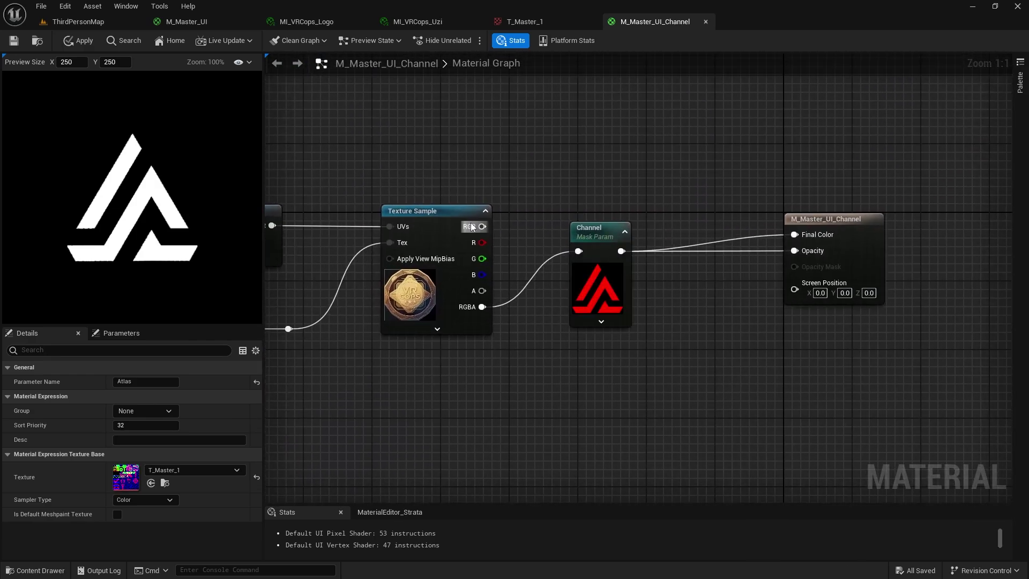
pyautogui.click(611, 297)
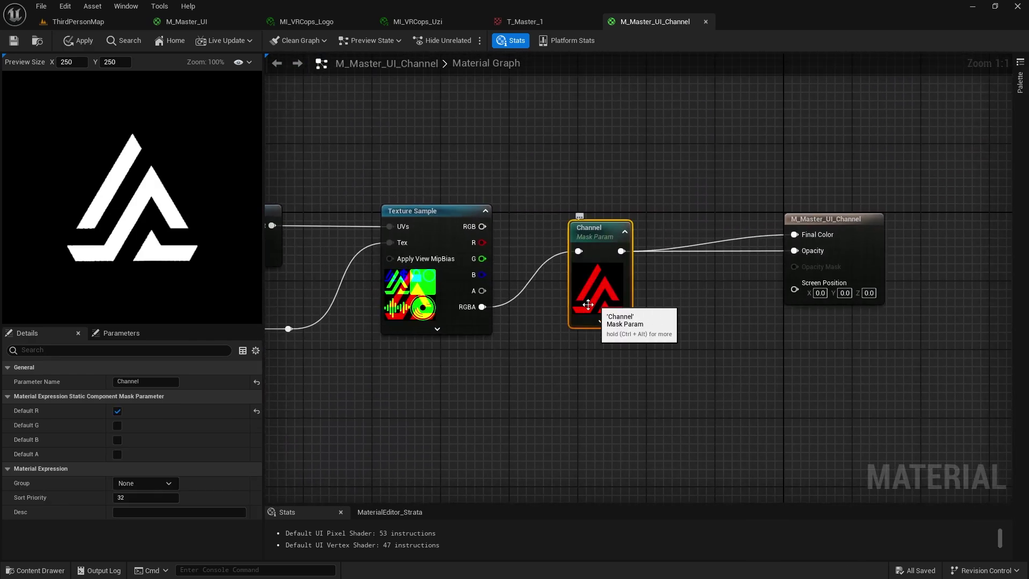
pyautogui.click(527, 24)
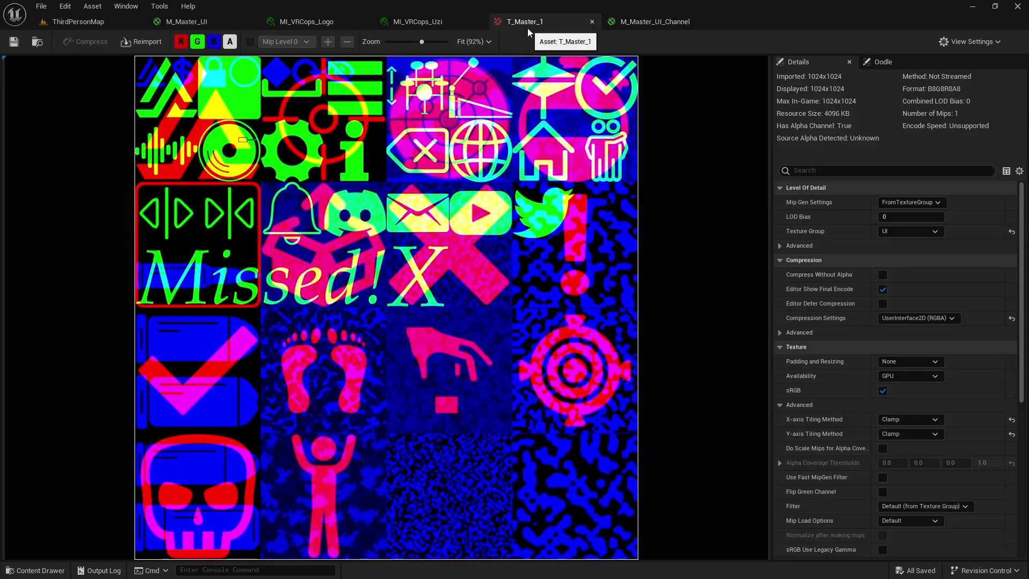
pyautogui.click(197, 42)
pyautogui.click(214, 41)
pyautogui.click(231, 42)
pyautogui.click(230, 42)
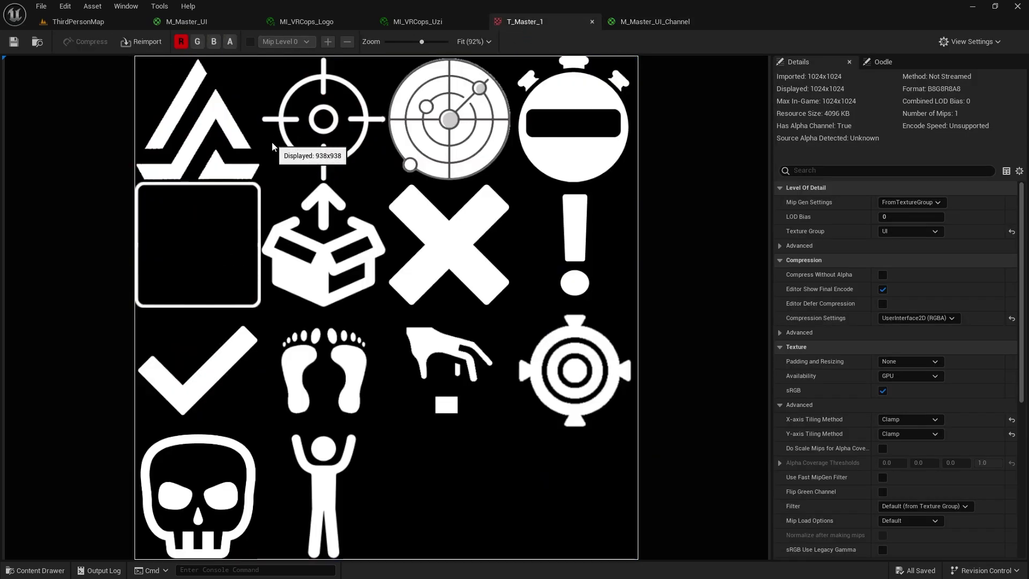
pyautogui.click(181, 42)
pyautogui.click(197, 42)
pyautogui.click(199, 43)
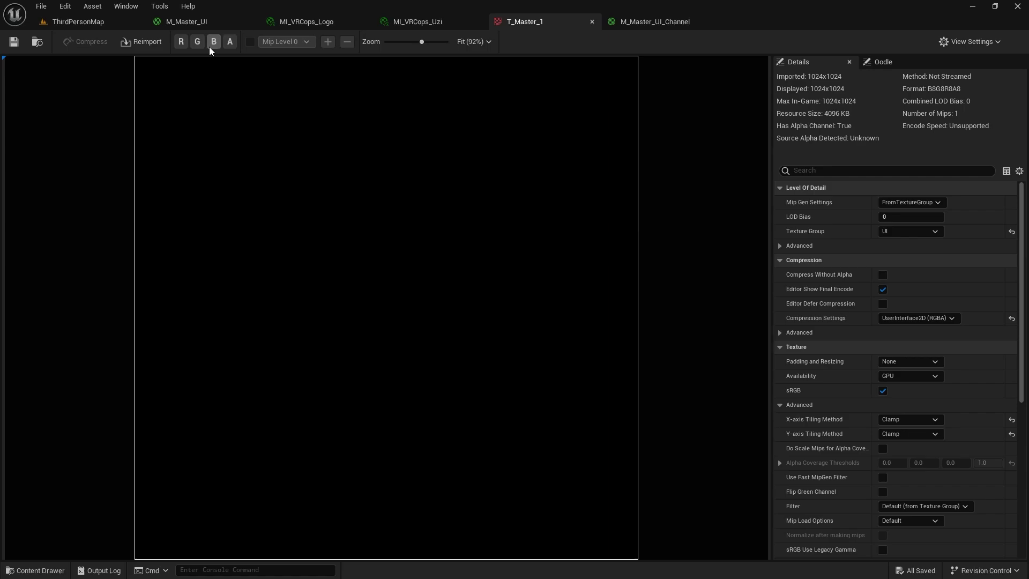
pyautogui.click(214, 43)
pyautogui.click(214, 42)
pyautogui.click(231, 42)
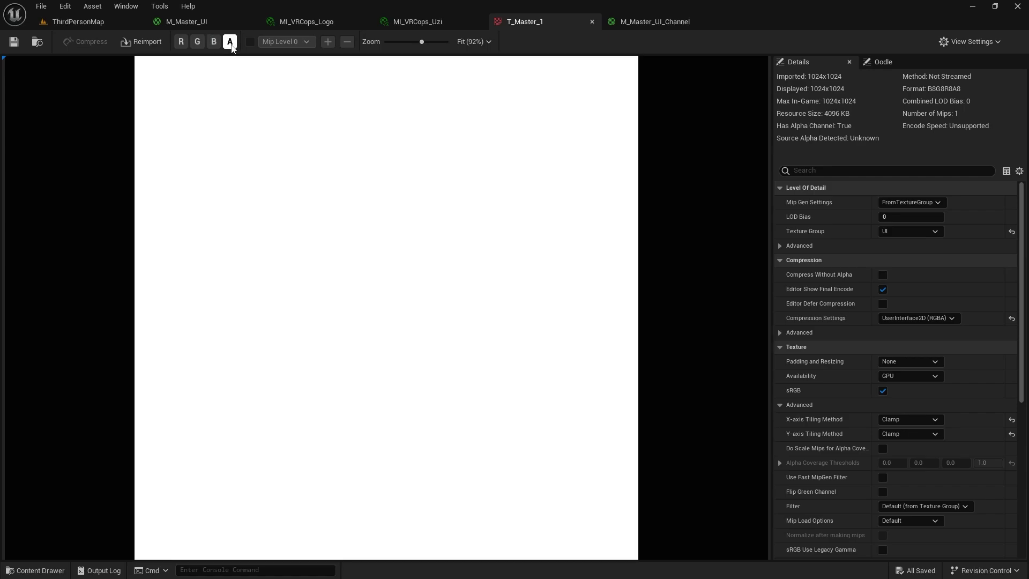
pyautogui.click(230, 41)
pyautogui.click(181, 42)
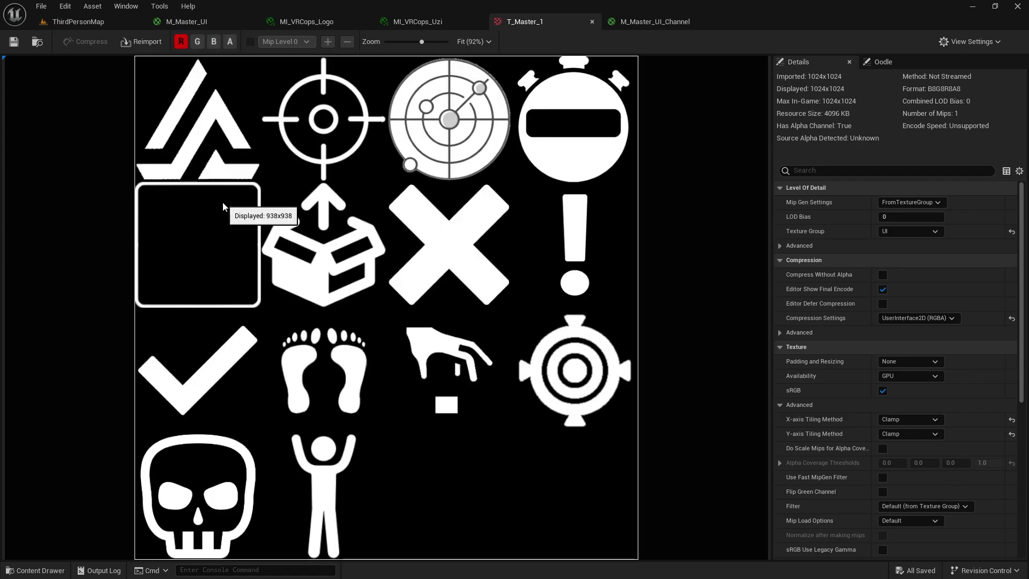
pyautogui.click(631, 24)
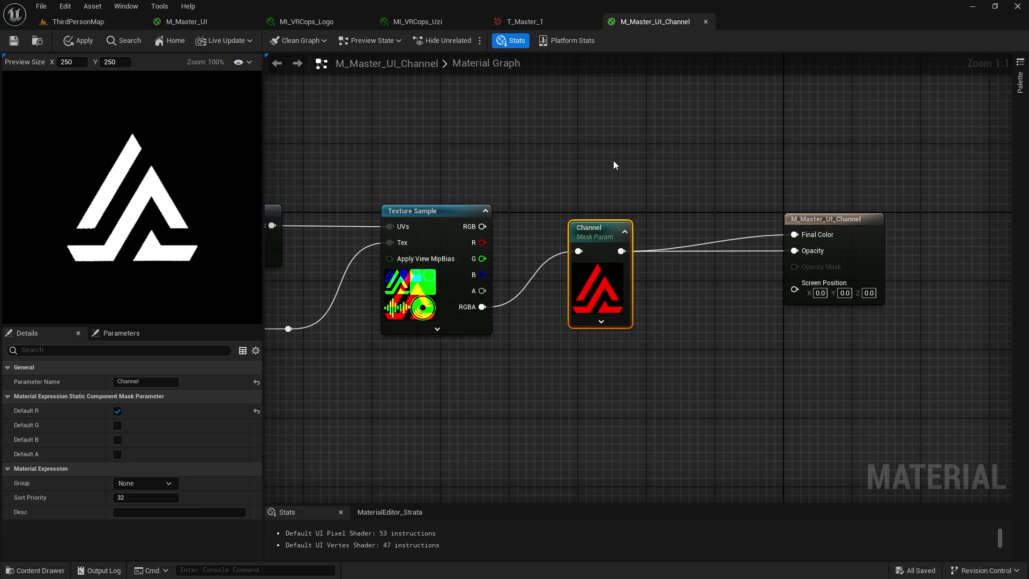
pyautogui.moveTo(642, 177); pyautogui.dragTo(653, 177, button='right')
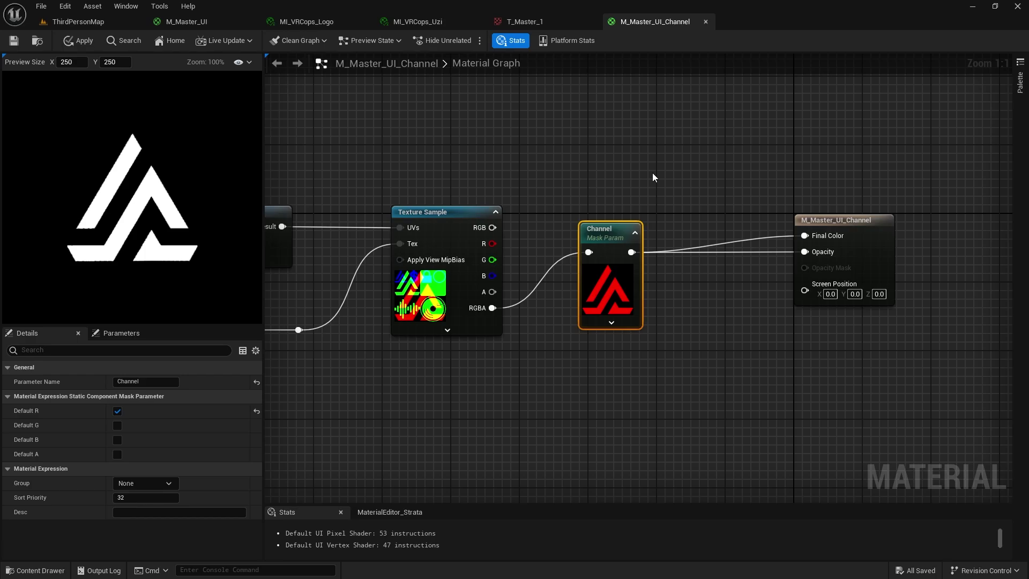
# Create a UserWidget-based Widget Blueprint named WBP_Test and open it
pyautogui.hotkey('ctrl', 'space')
pyautogui.click(447, 485)
pyautogui.rightClick(447, 485)
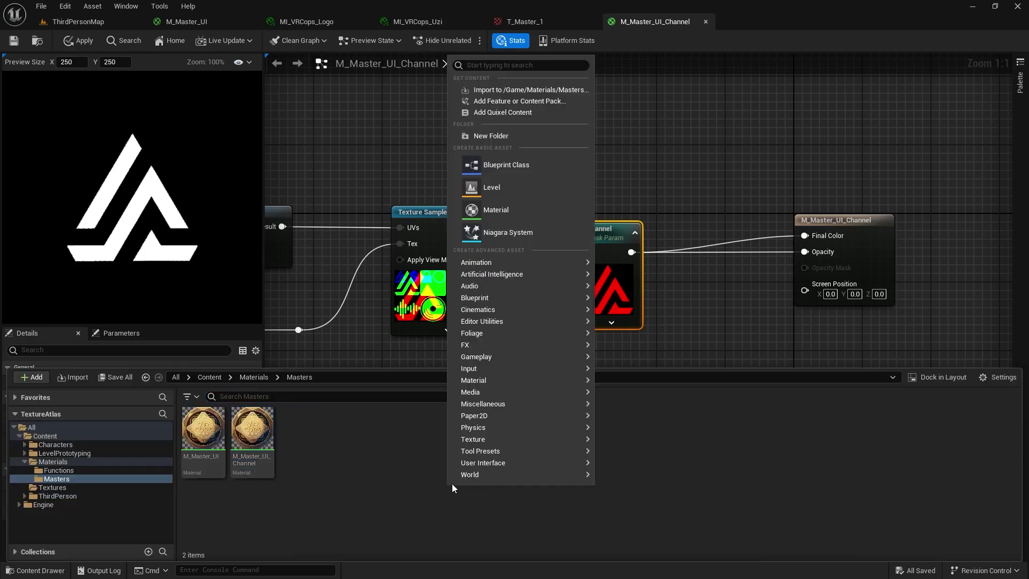
pyautogui.moveTo(539, 465)
pyautogui.click(655, 561)
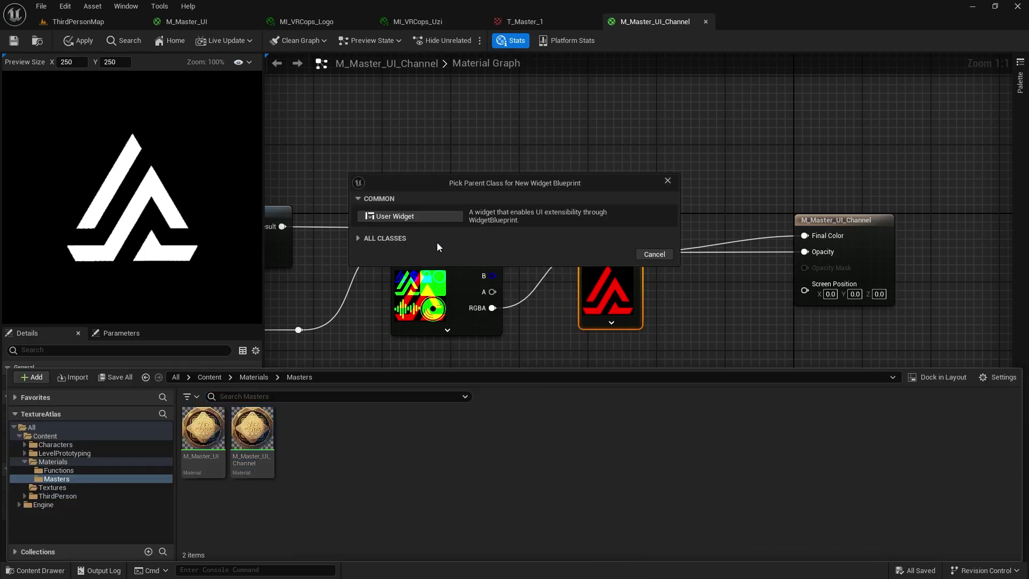
pyautogui.click(378, 239)
pyautogui.click(394, 288)
pyautogui.click(614, 417)
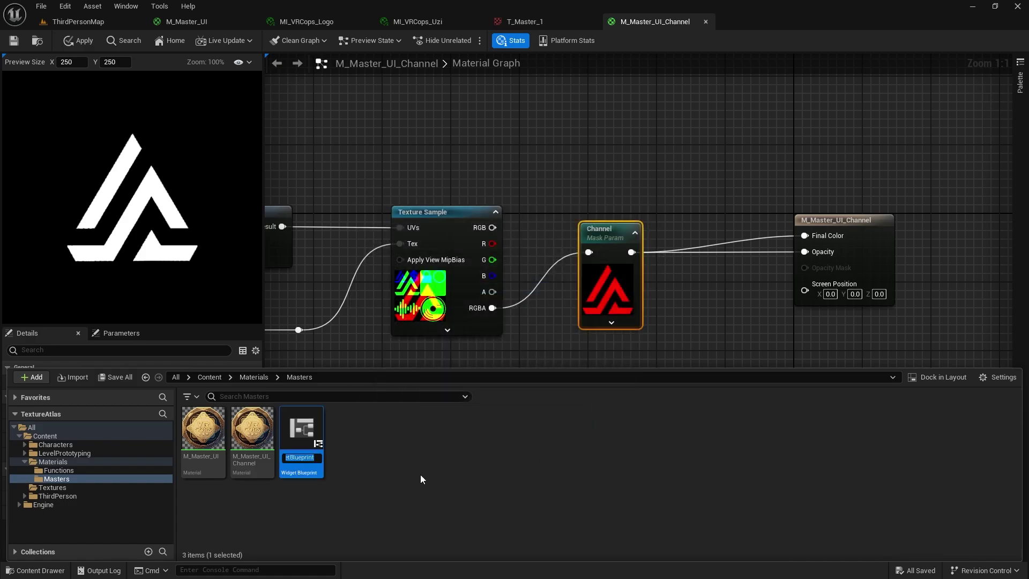
pyautogui.write('WBP_Test')
pyautogui.press('Return')
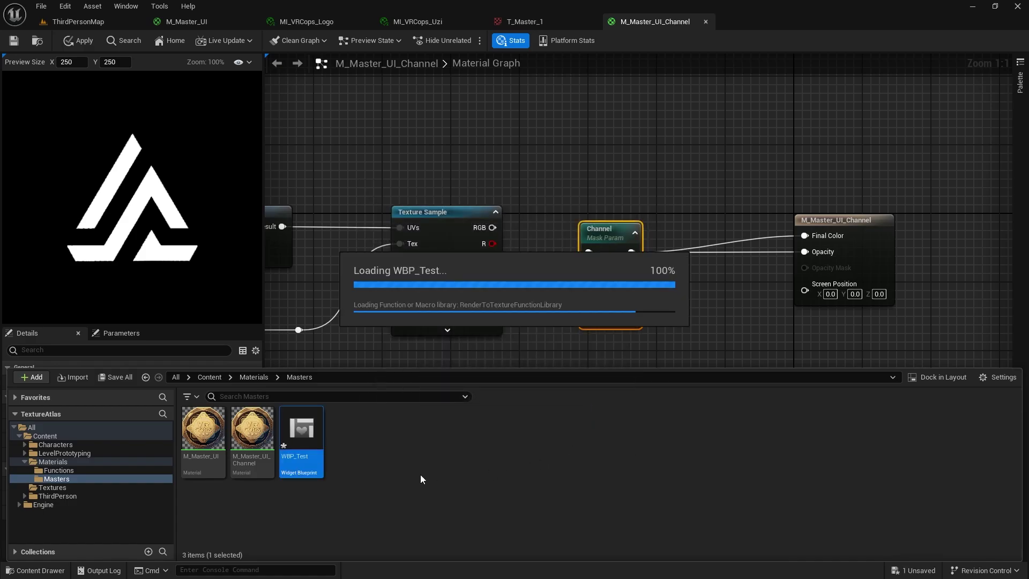
# Add an Overlay under the root and place an Image inside it
pyautogui.click(61, 76)
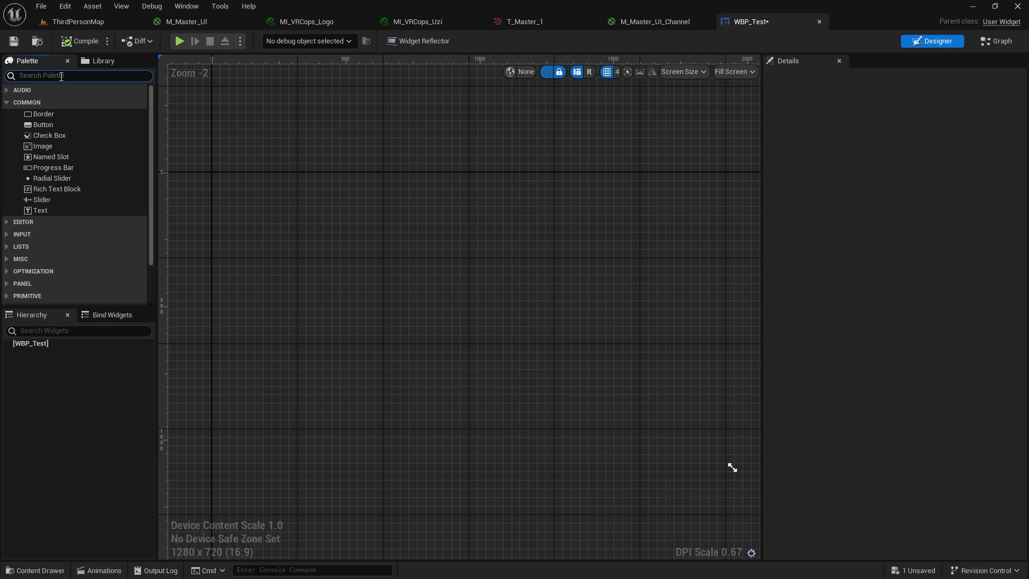
pyautogui.write('over')
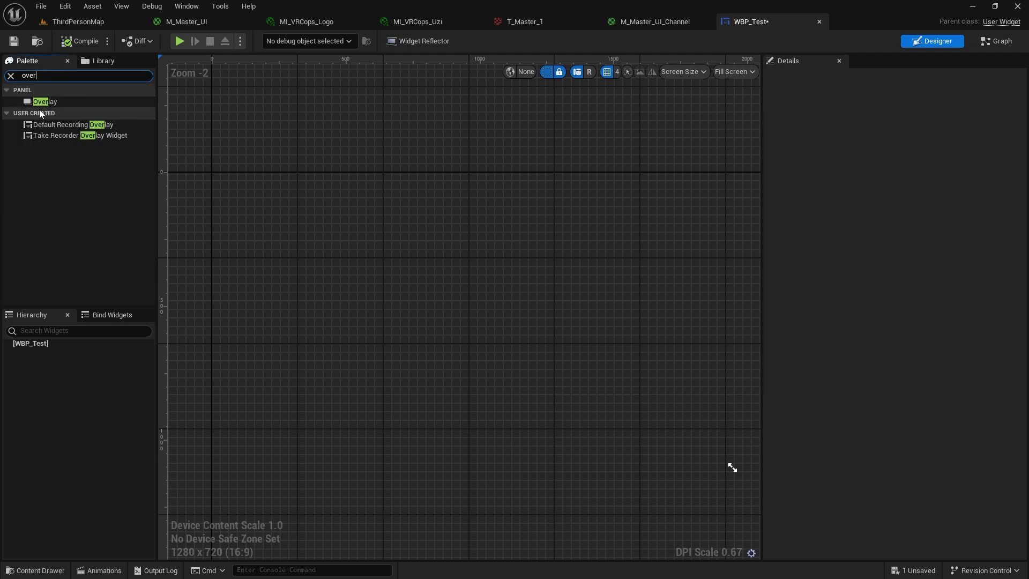
pyautogui.moveTo(43, 102); pyautogui.dragTo(37, 344)
pyautogui.click(38, 74)
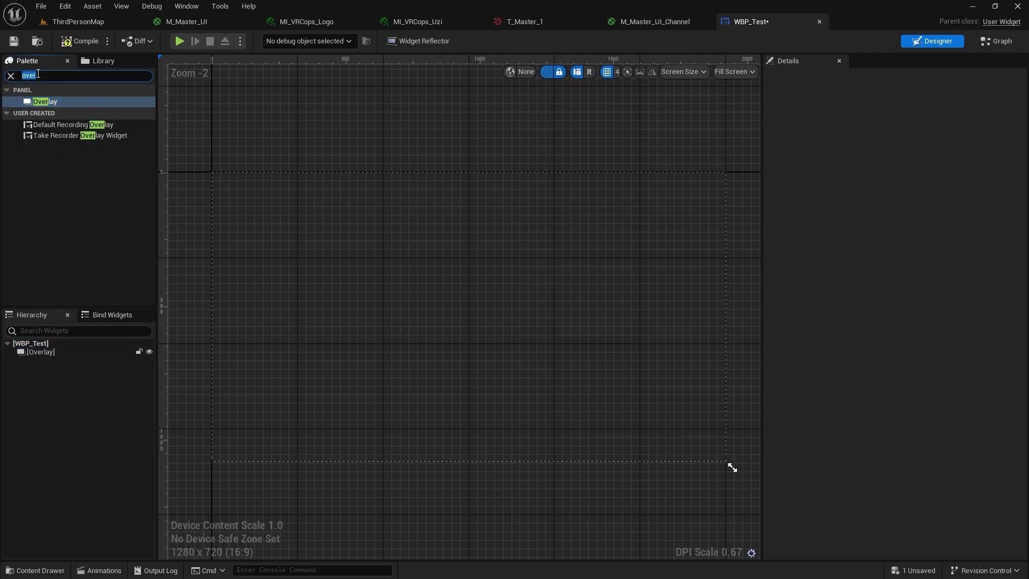
pyautogui.write('image')
pyautogui.moveTo(42, 102); pyautogui.dragTo(62, 203)
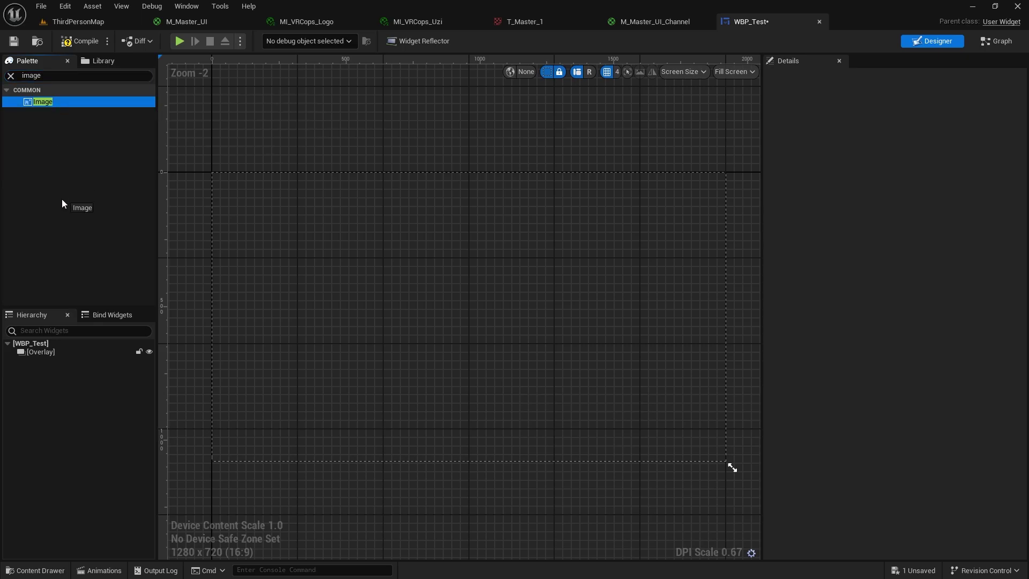
pyautogui.moveTo(59, 350); pyautogui.dragTo(56, 355)
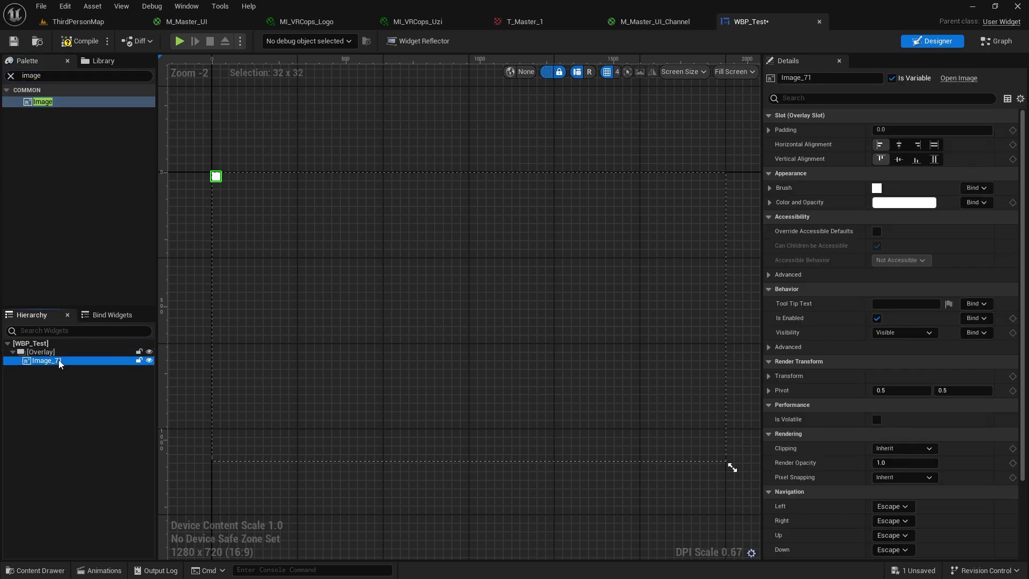
# Apply and save the M_Master_UI_Channel master material
pyautogui.click(635, 22)
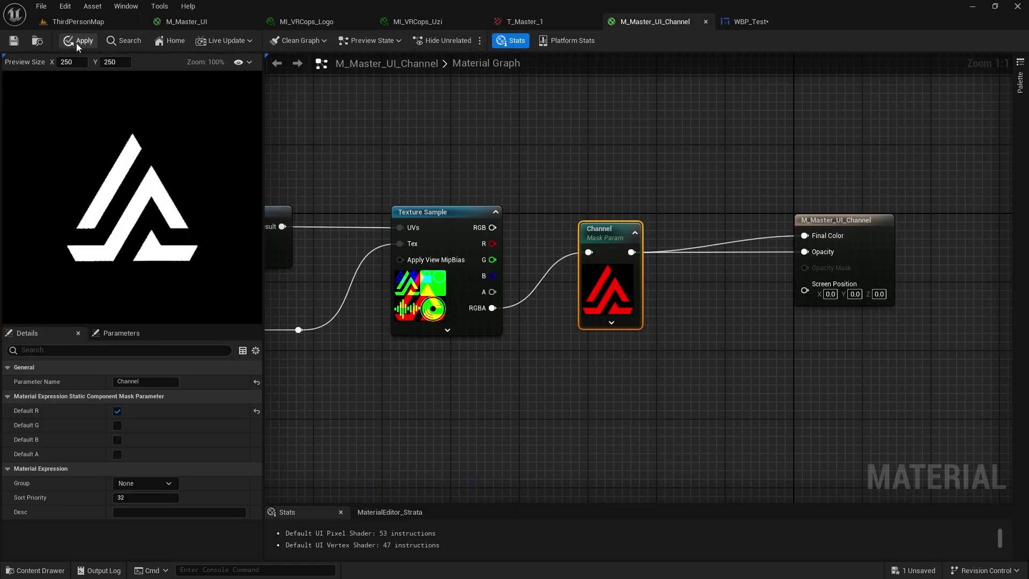
pyautogui.click(38, 43)
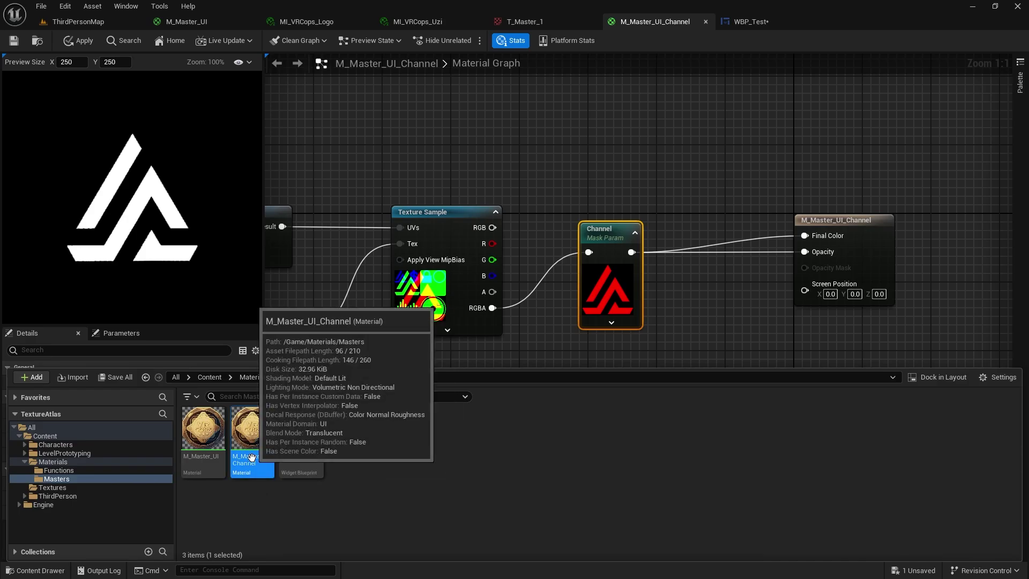
pyautogui.click(14, 40)
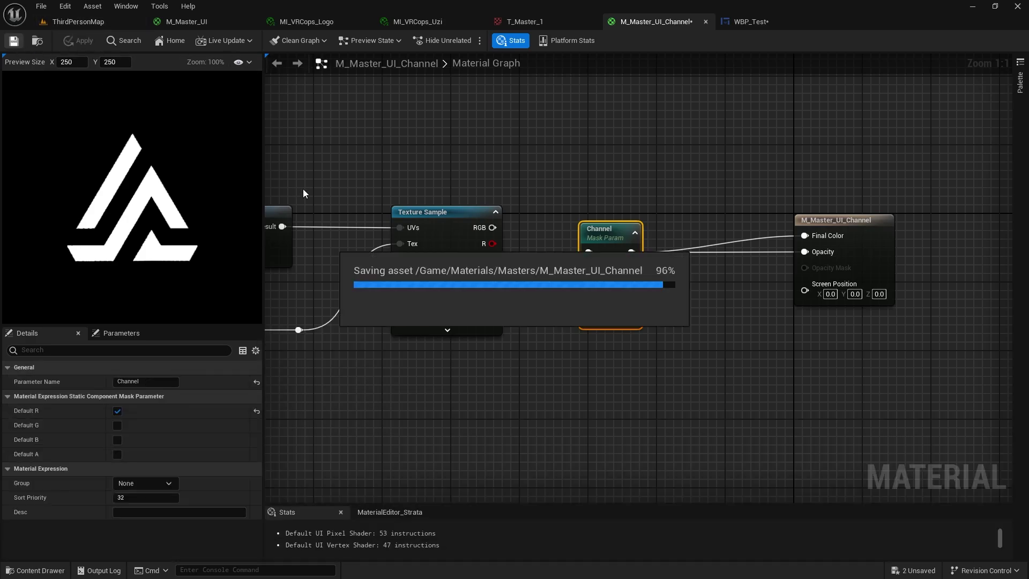
# Create a material instance of M_Master_UI_Channel named MI_AziApps_Logo
pyautogui.hotkey('ctrl', 'space')
pyautogui.rightClick(252, 432)
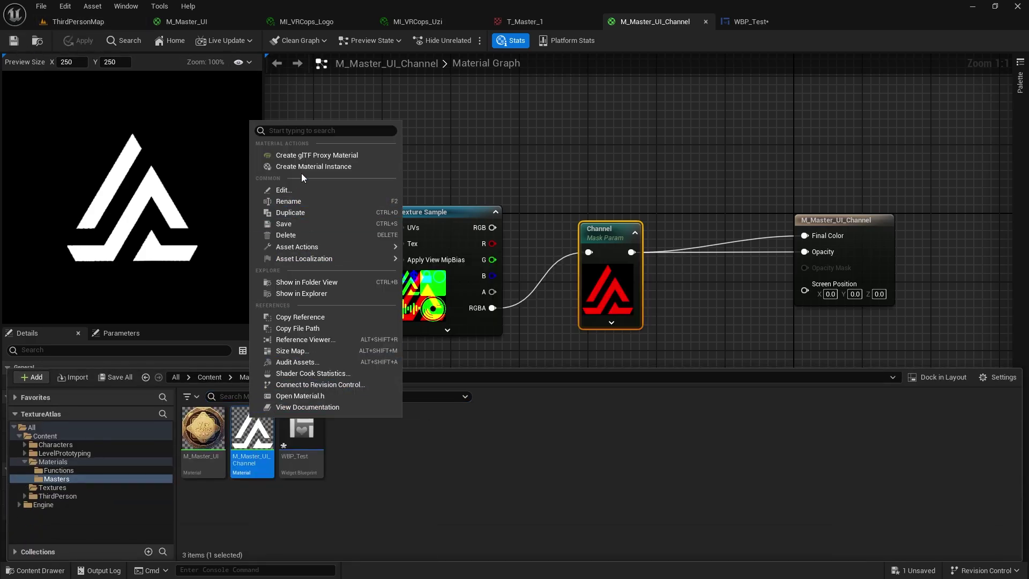
pyautogui.click(304, 167)
pyautogui.write('MI_A')
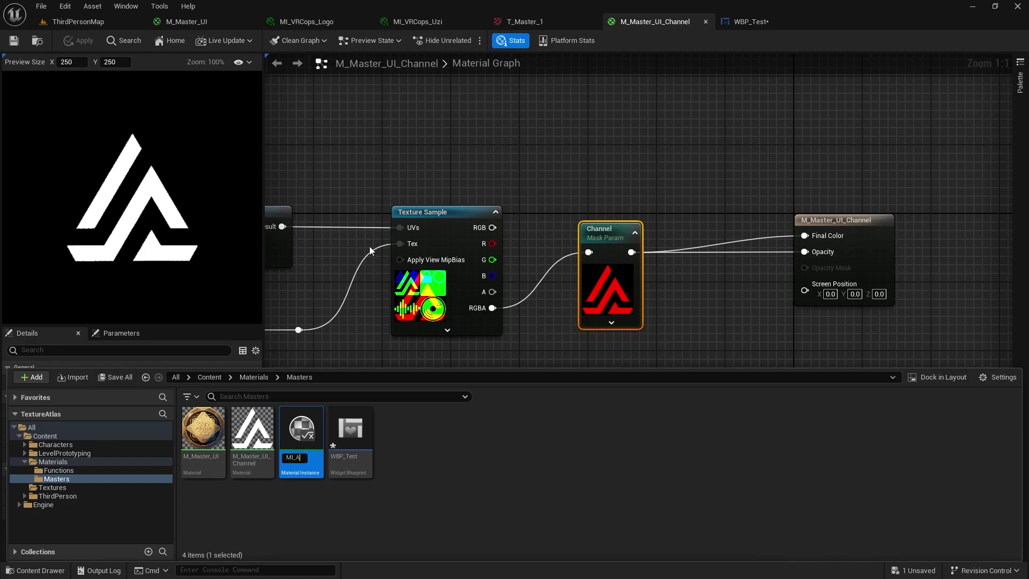
pyautogui.write('ziApps')
pyautogui.write('_Log')
pyautogui.write('o')
pyautogui.press('Return')
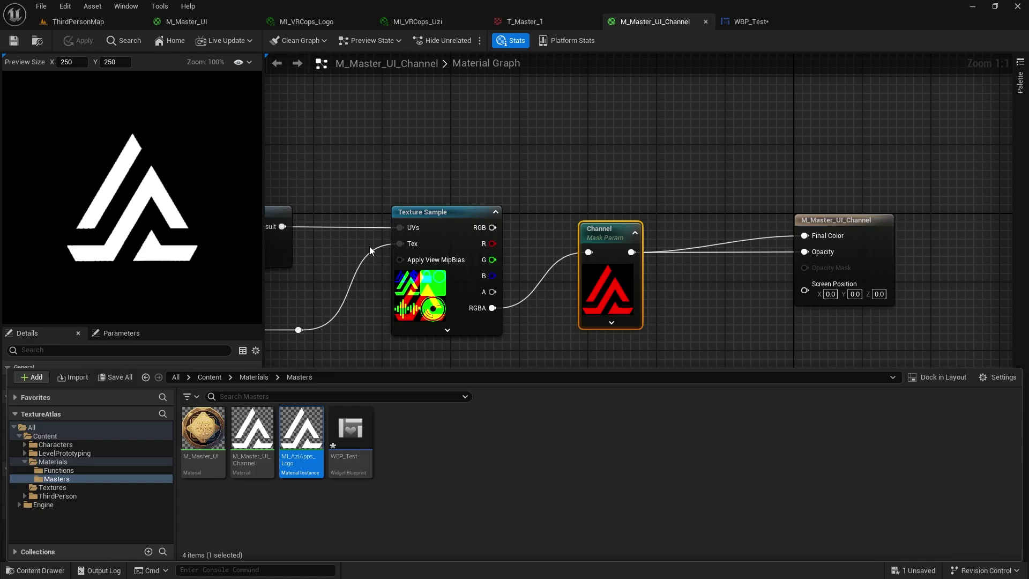
# Set the WBP_Test image brush to MI_AziApps_Logo with image size 128 × 128
pyautogui.click(751, 20)
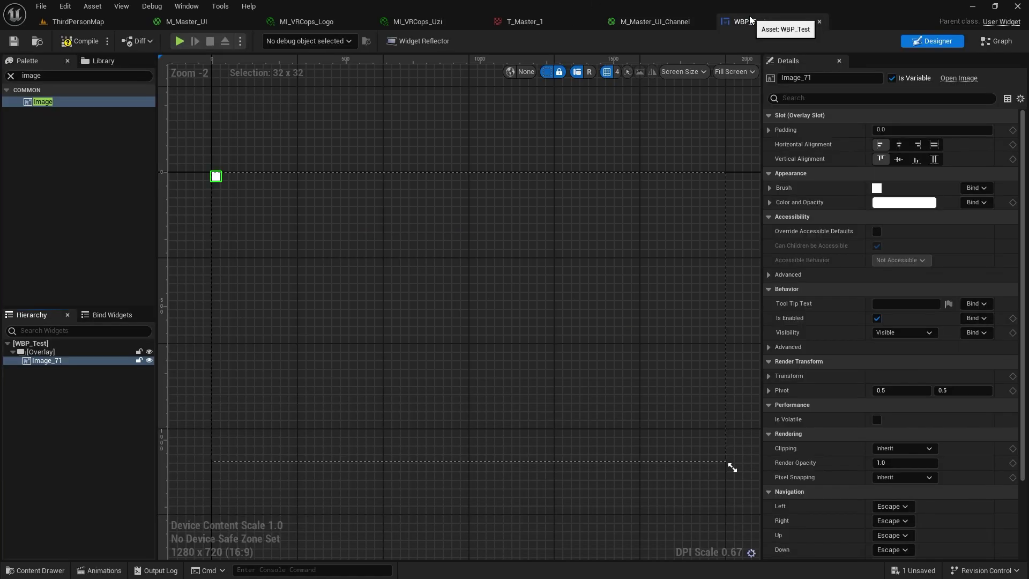
pyautogui.click(805, 187)
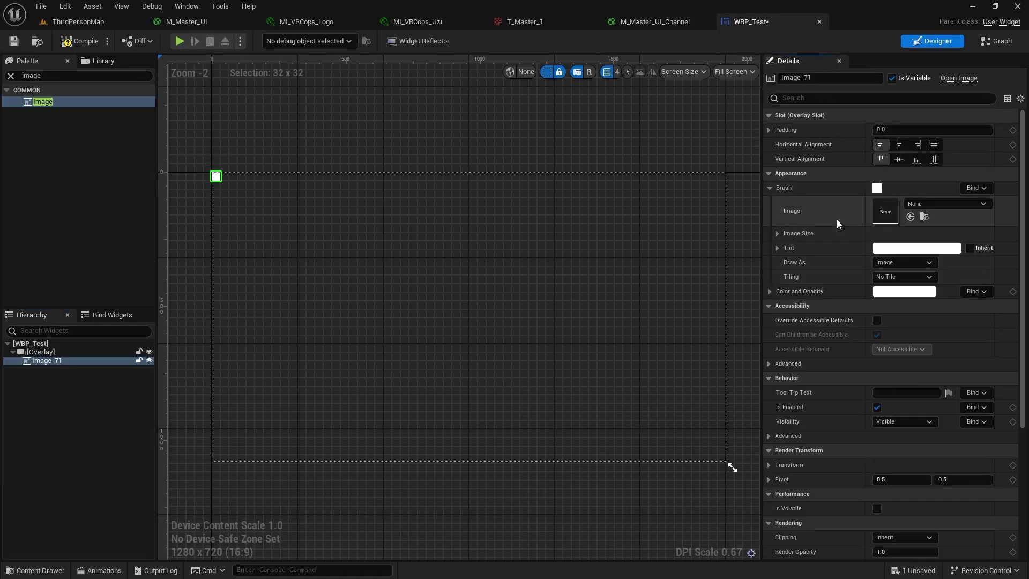
pyautogui.click(910, 218)
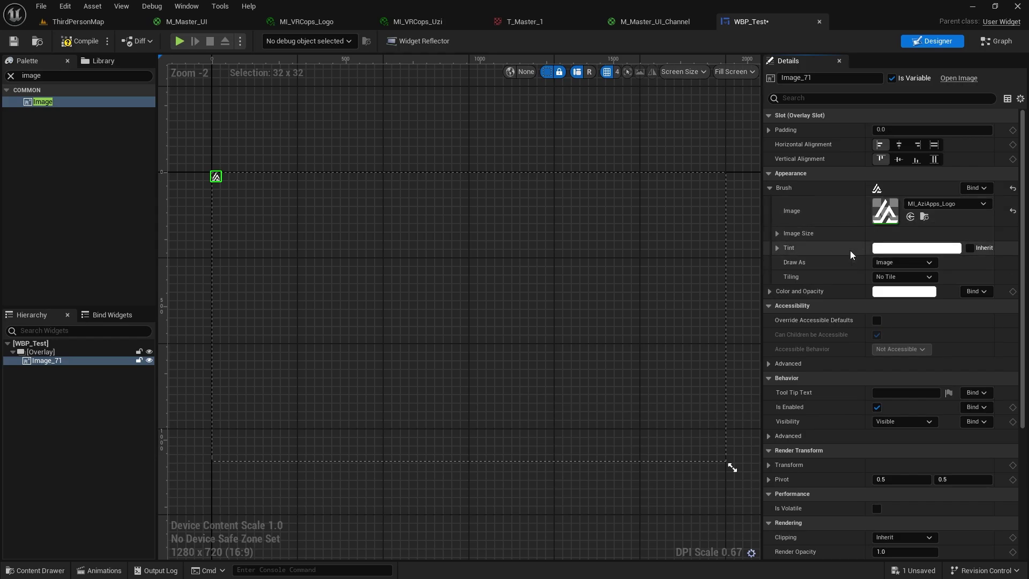
pyautogui.click(813, 235)
pyautogui.click(898, 248)
pyautogui.write('128')
pyautogui.press('Tab')
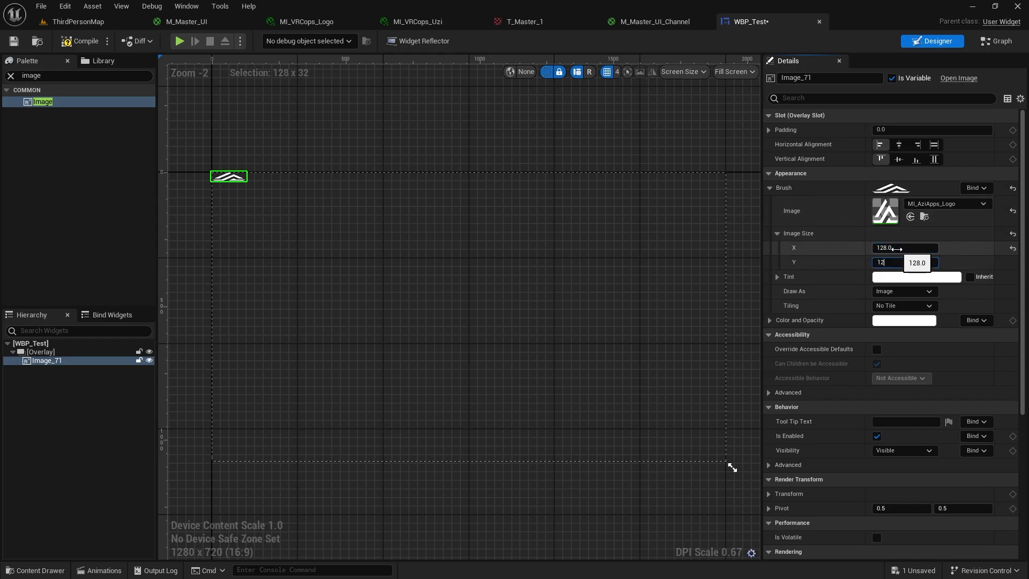
pyautogui.write('128')
pyautogui.press('Return')
# Preview the widget at Desired size, try several tints, then cancel to keep the logo white
pyautogui.click(736, 71)
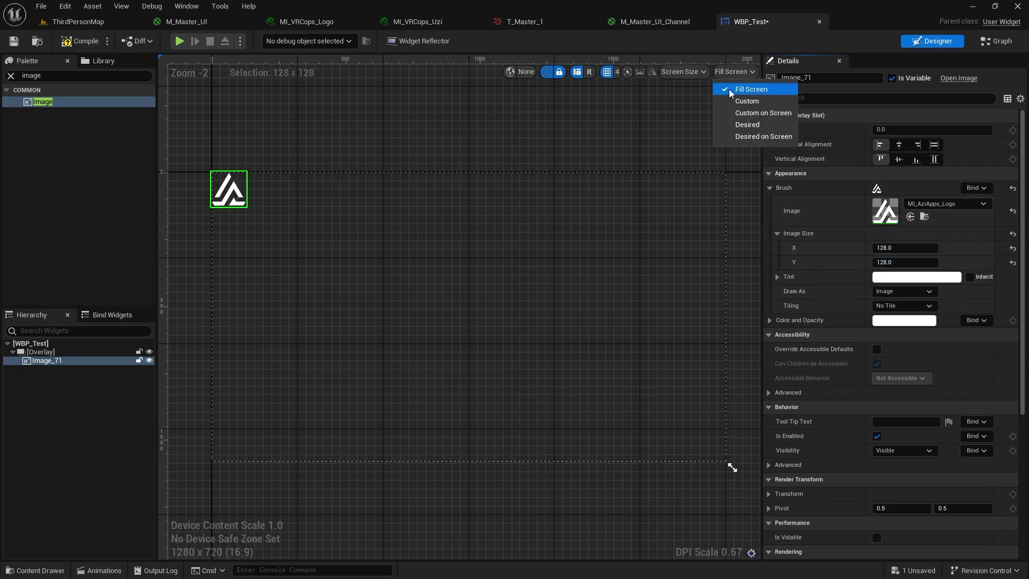
pyautogui.click(780, 124)
pyautogui.scroll(5, 522, 295)
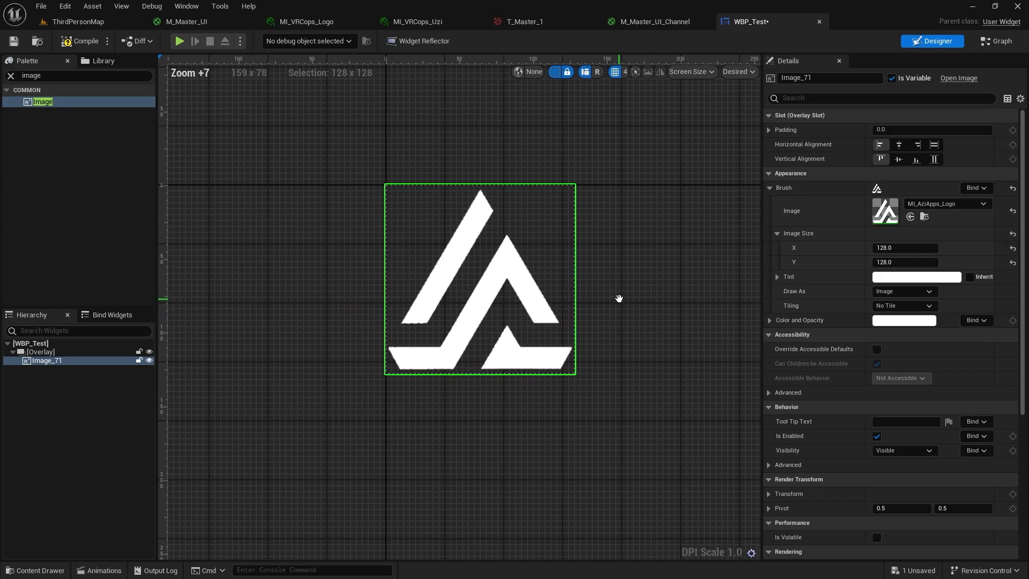
pyautogui.click(894, 327)
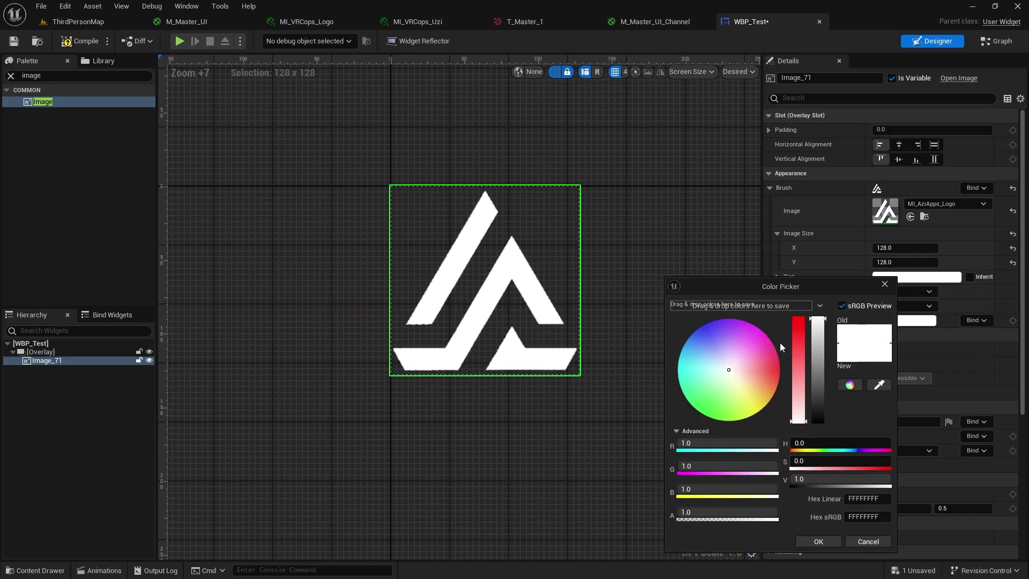
pyautogui.click(784, 347)
pyautogui.moveTo(798, 320); pyautogui.dragTo(800, 416)
pyautogui.click(696, 355)
pyautogui.click(734, 373)
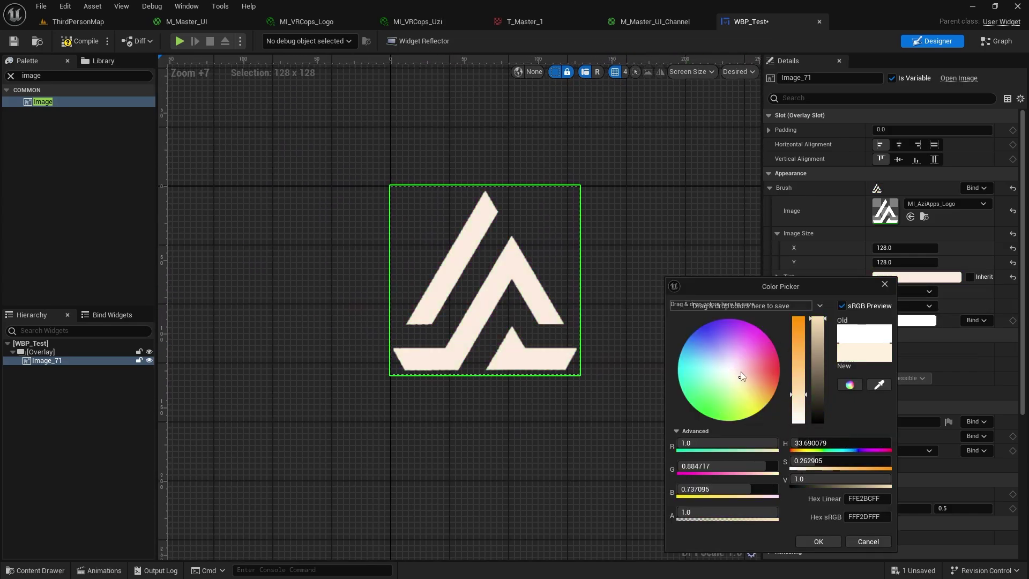
pyautogui.click(727, 321)
pyautogui.click(868, 541)
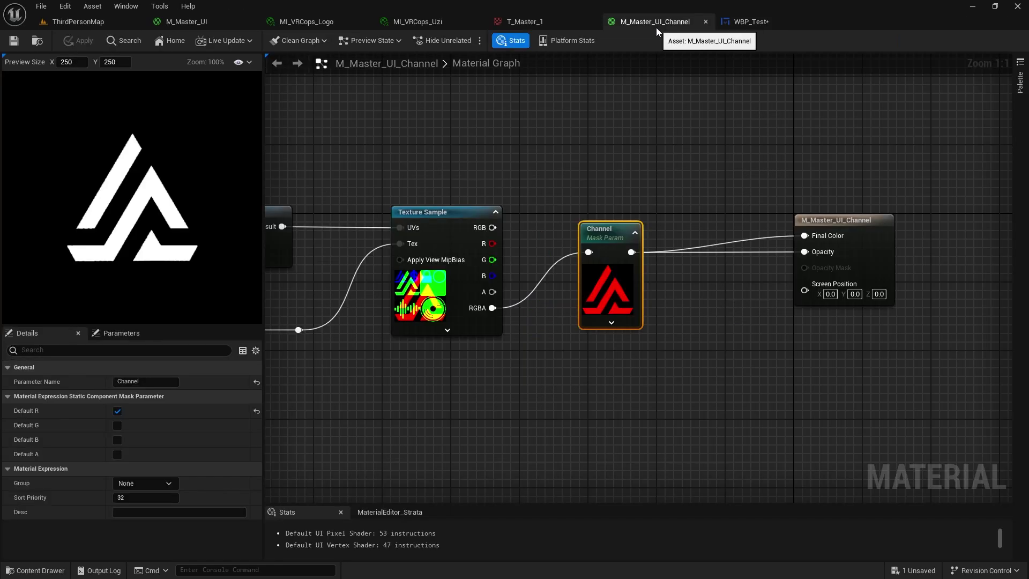
# Open the T_Master_1 atlas texture and view its G, B and A channels, ending on blue
pyautogui.click(454, 290)
pyautogui.click(530, 27)
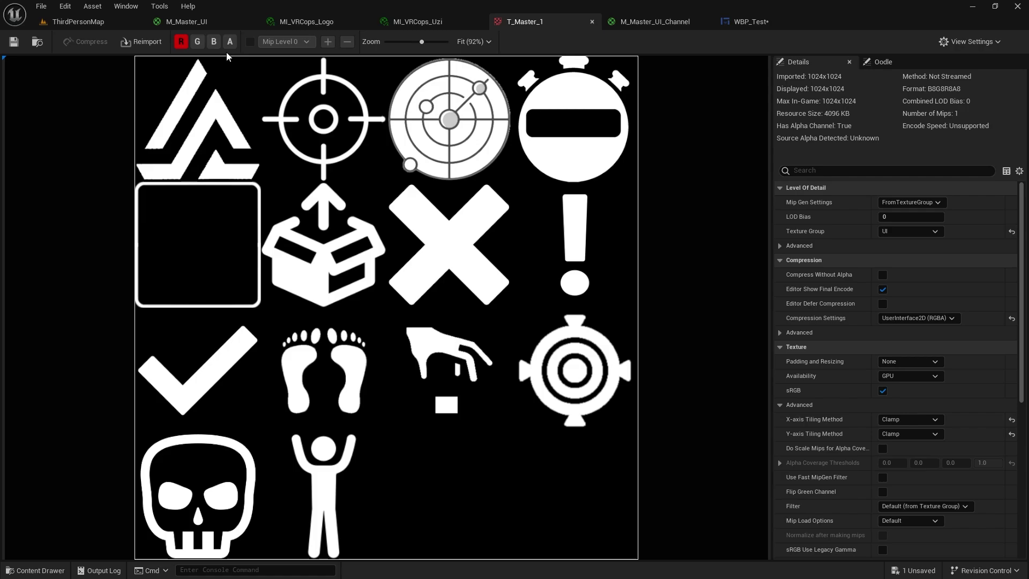
pyautogui.click(199, 42)
pyautogui.click(214, 42)
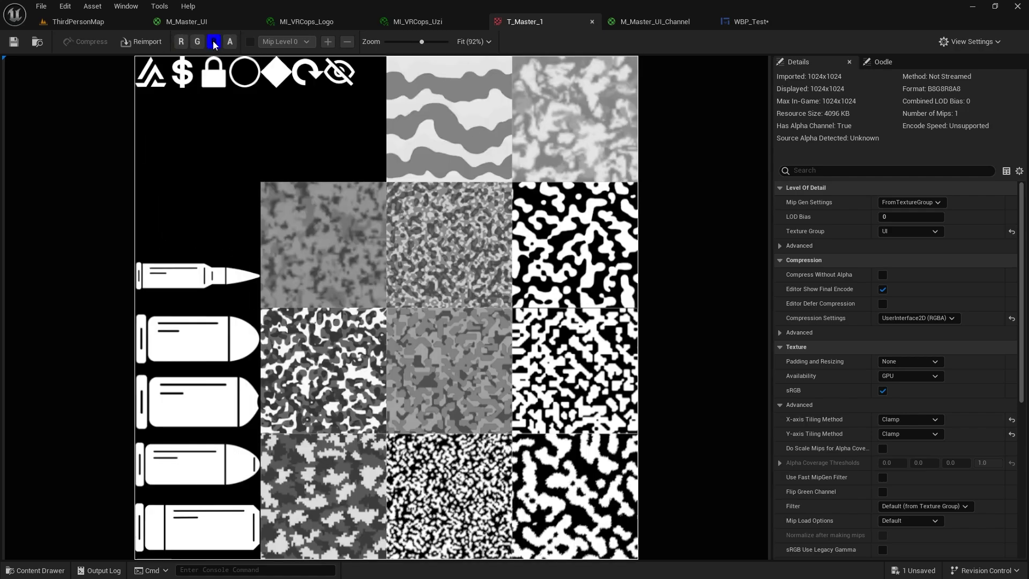
pyautogui.click(230, 43)
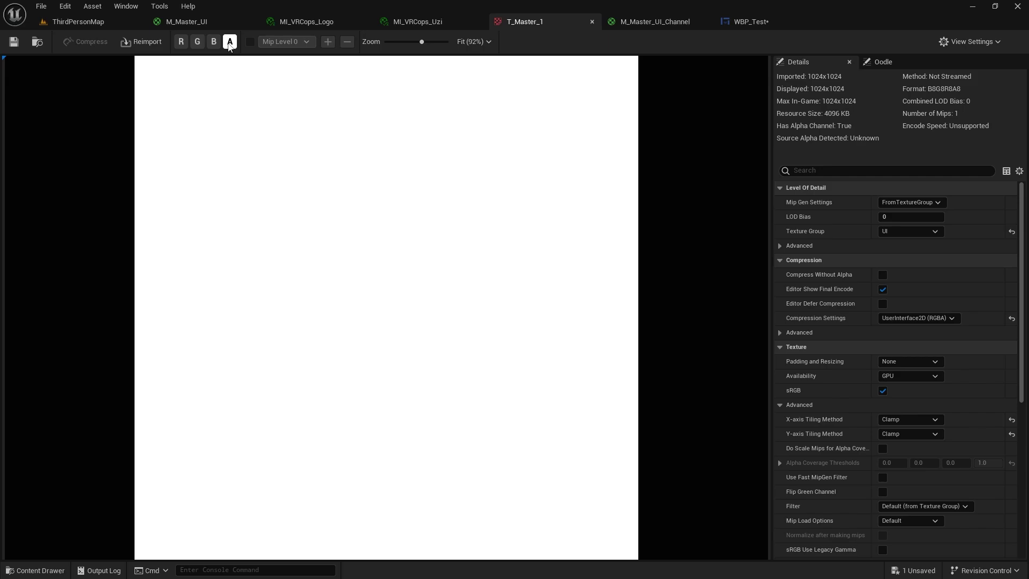
pyautogui.click(228, 43)
pyautogui.click(215, 43)
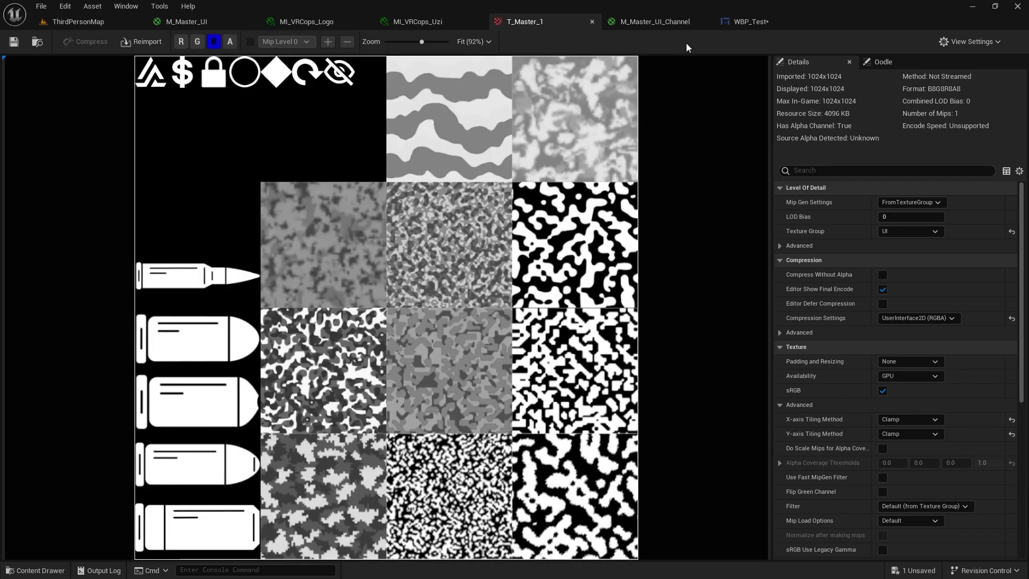
pyautogui.hotkey('ctrl', 'space')
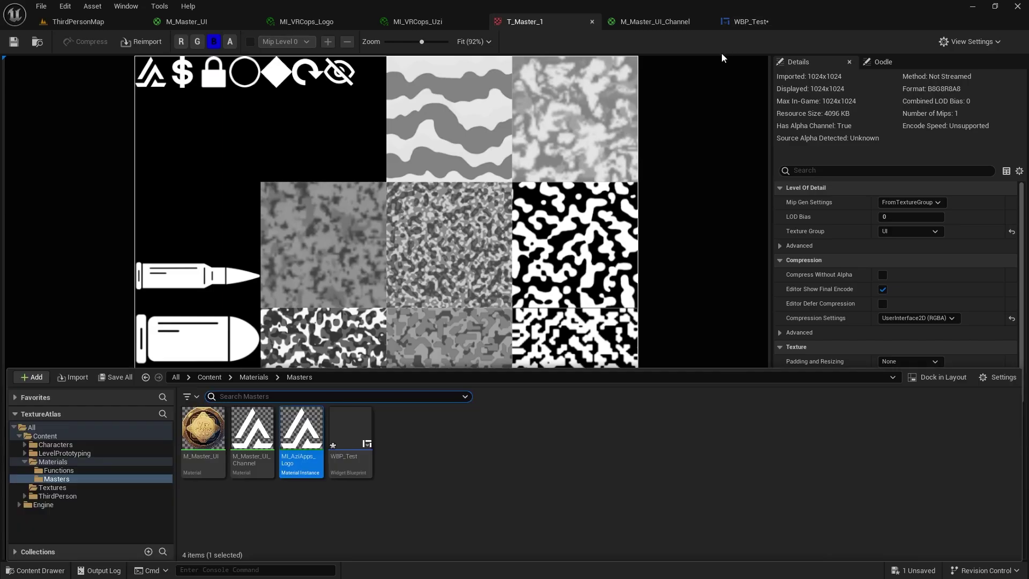
# In MI_AziApps_Logo, override the Channel mask to the green channel only
pyautogui.doubleClick(300, 462)
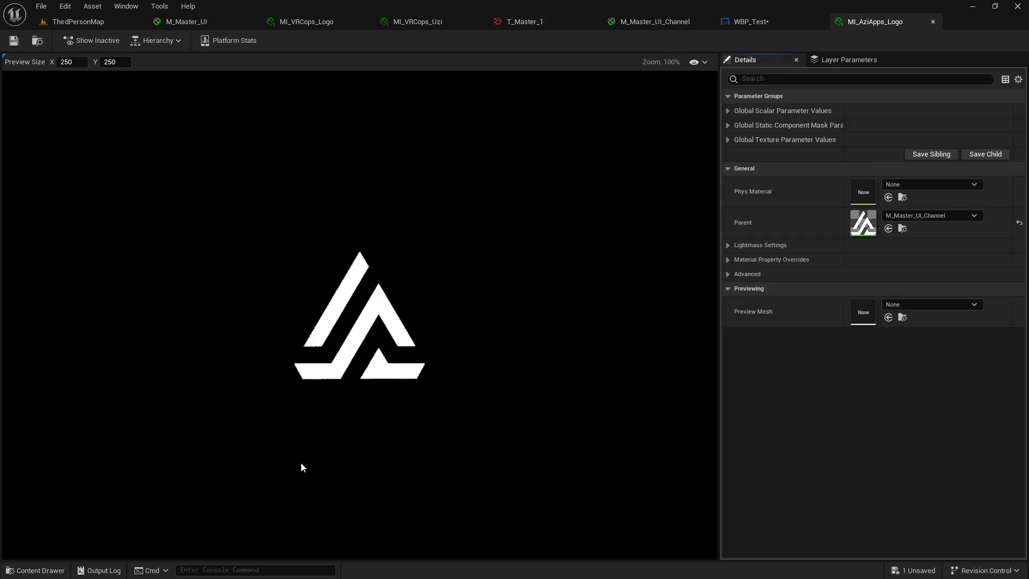
pyautogui.click(774, 125)
pyautogui.click(747, 139)
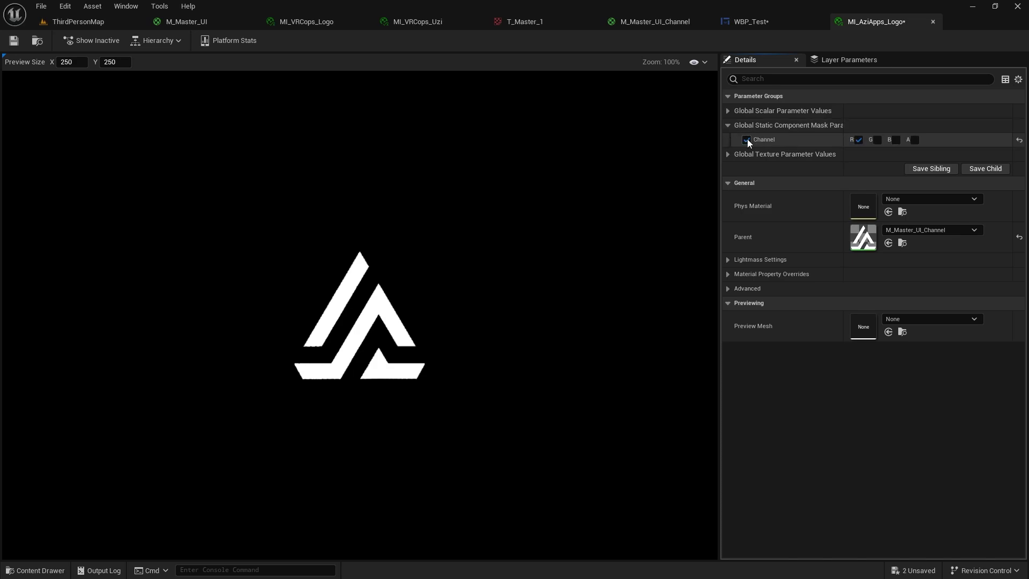
pyautogui.click(858, 140)
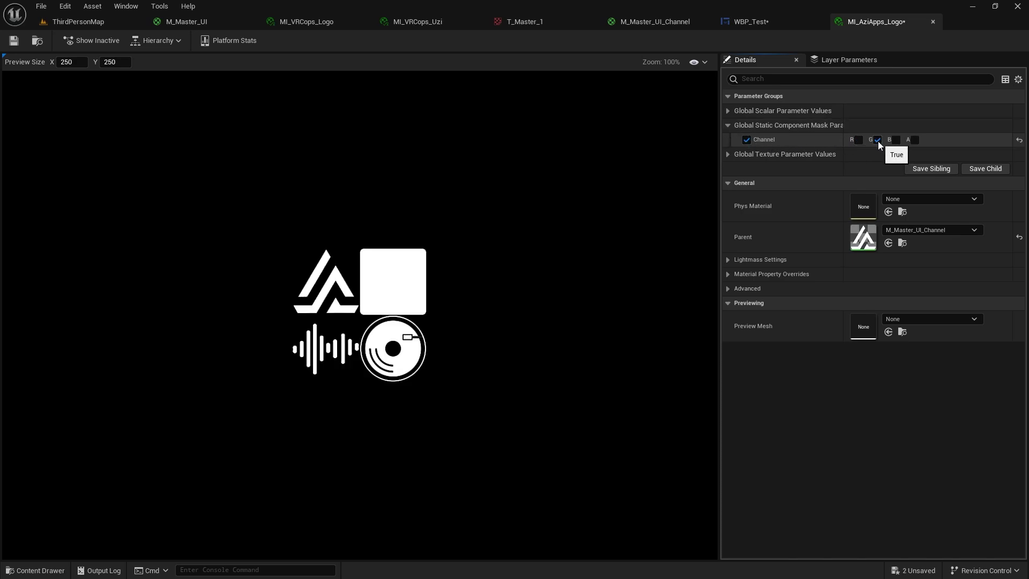
# Override the atlas address to Address_X 0 and Address_Y 128
pyautogui.click(781, 111)
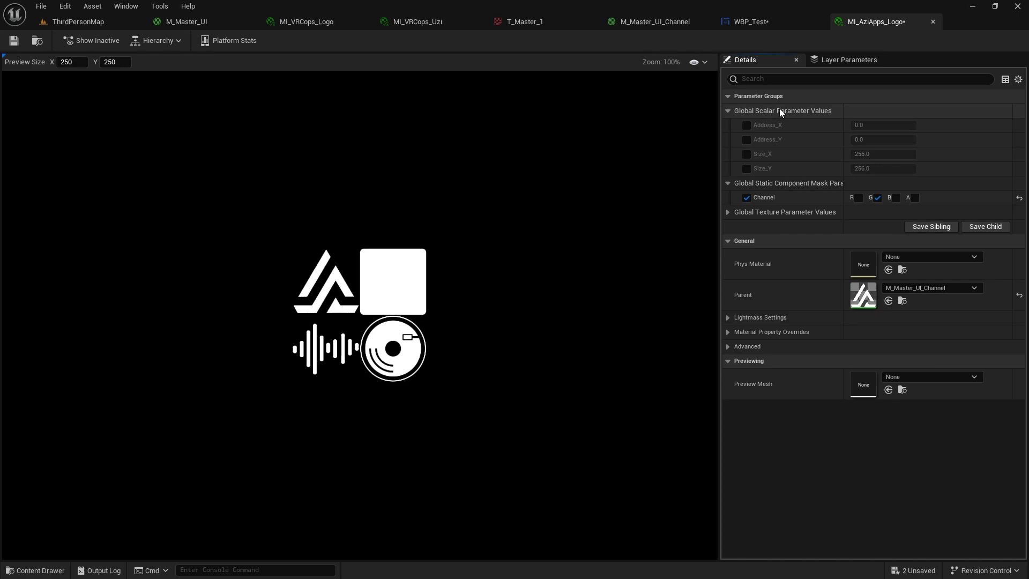
pyautogui.click(746, 126)
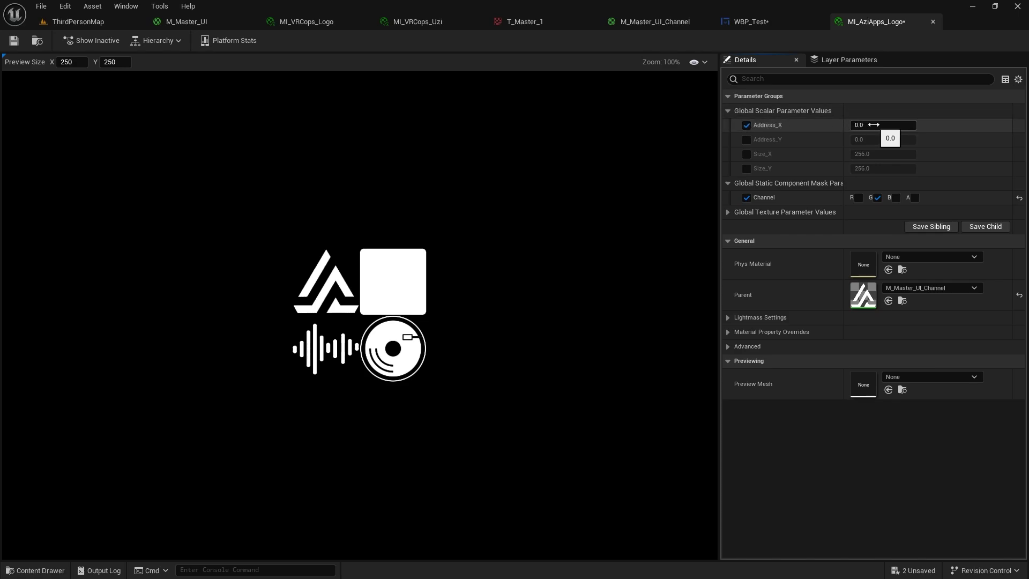
pyautogui.click(747, 140)
pyautogui.click(867, 139)
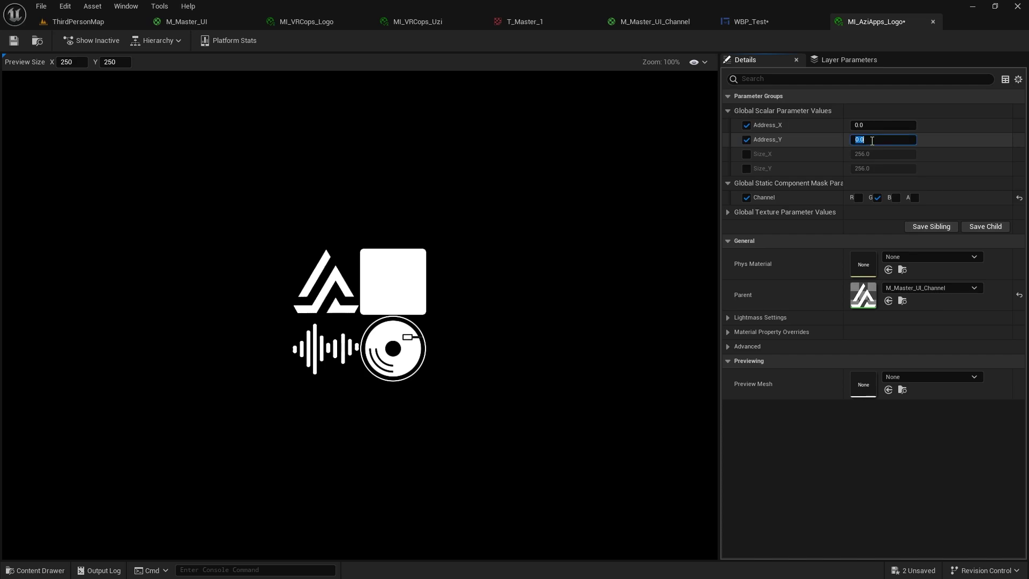
pyautogui.write('128')
pyautogui.press('Return')
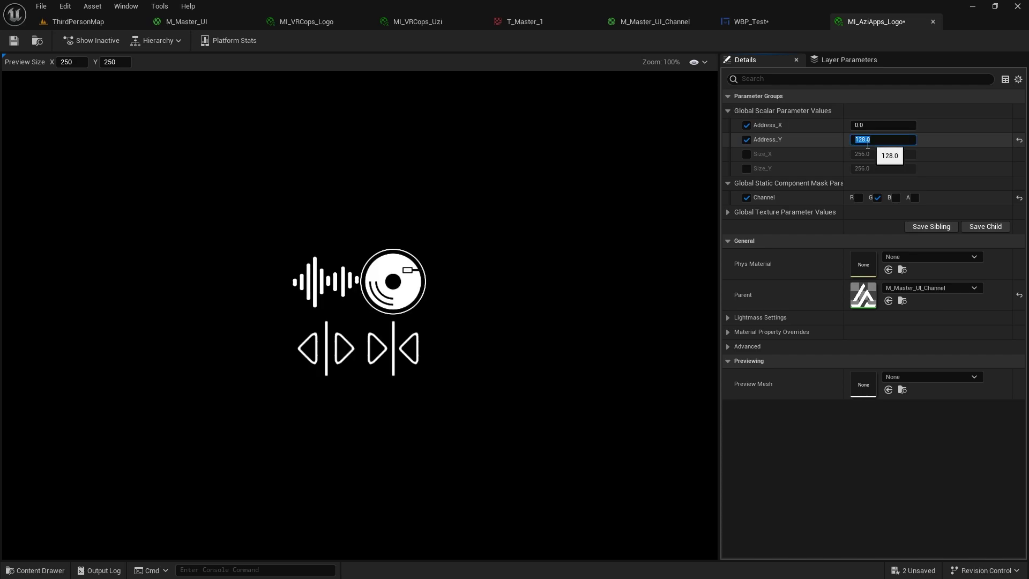
# Override Size_X and Size_Y to 128 and set the preview width to 128
pyautogui.click(746, 154)
pyautogui.click(897, 153)
pyautogui.write('128')
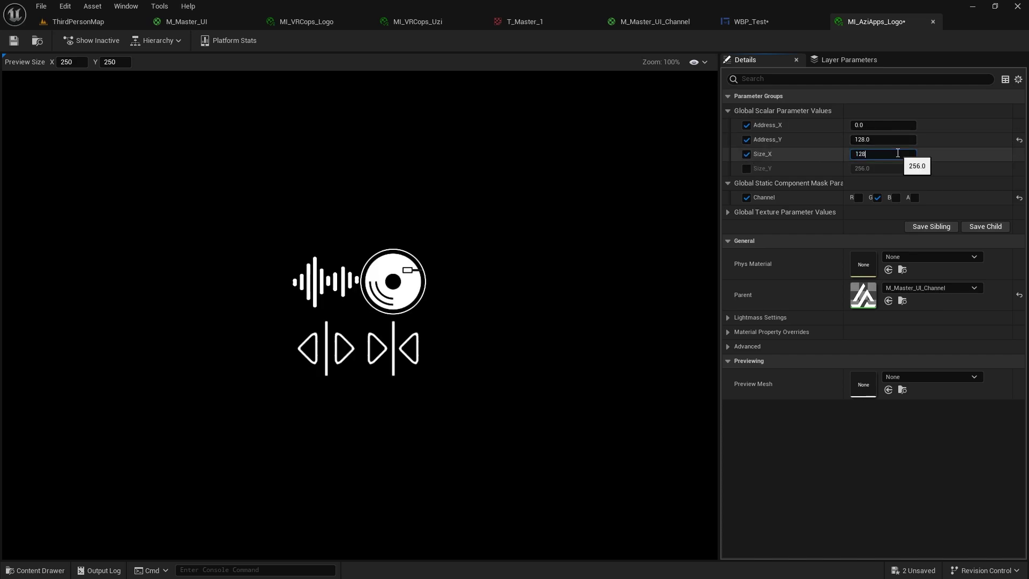
pyautogui.press('Return')
pyautogui.click(746, 168)
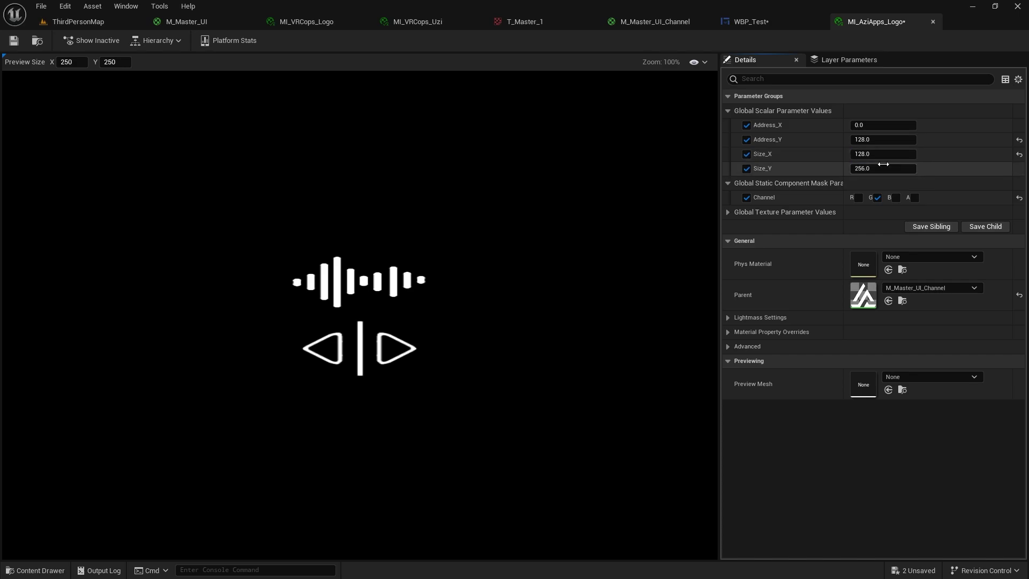
pyautogui.click(884, 167)
pyautogui.write('128')
pyautogui.press('Return')
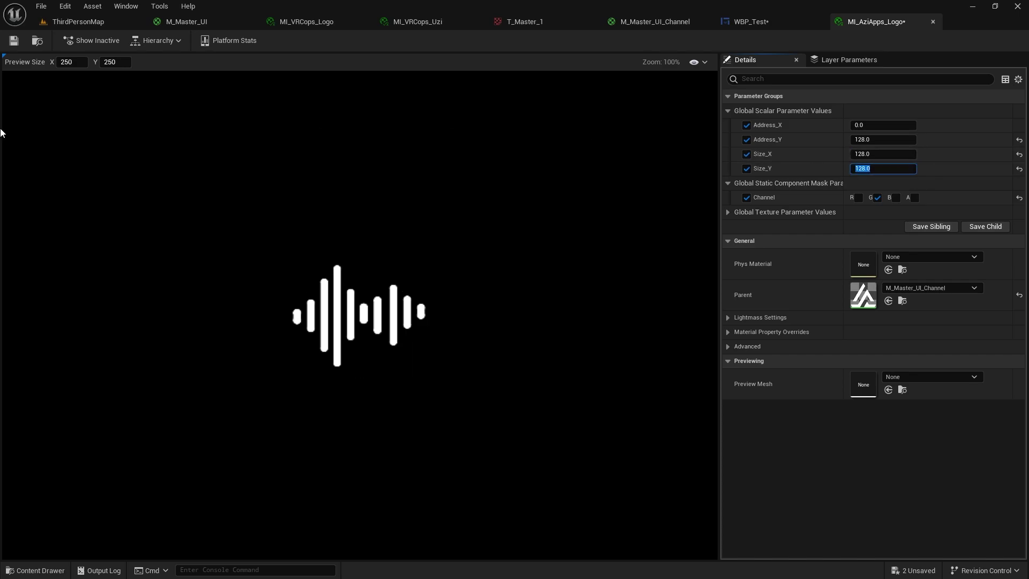
pyautogui.click(73, 62)
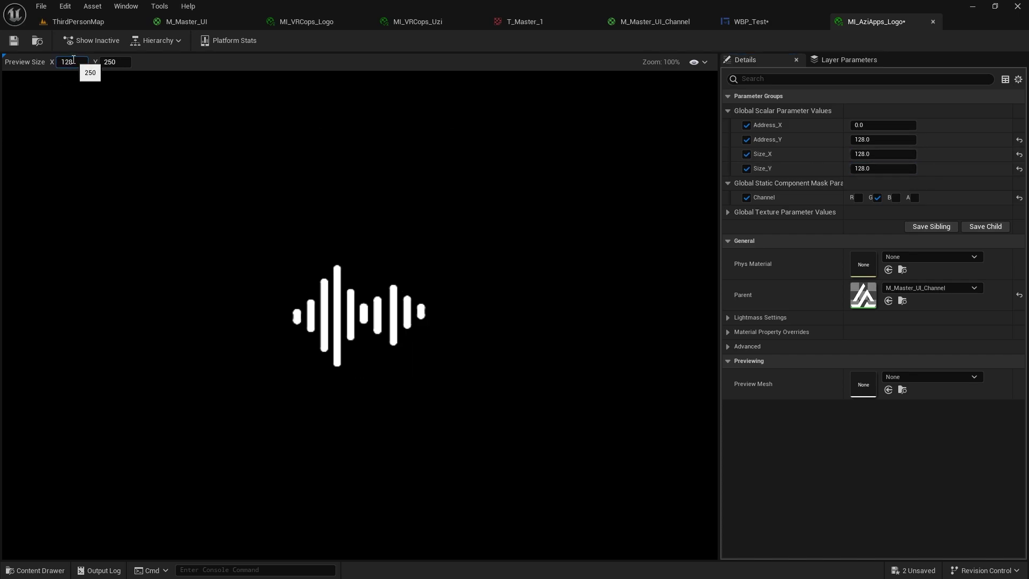
pyautogui.write('128')
pyautogui.press('Tab')
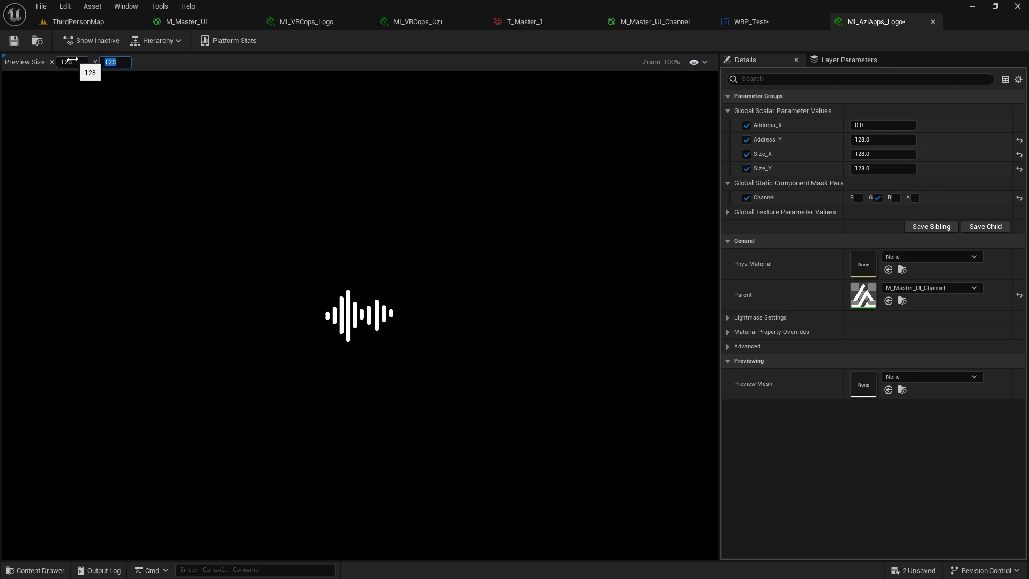